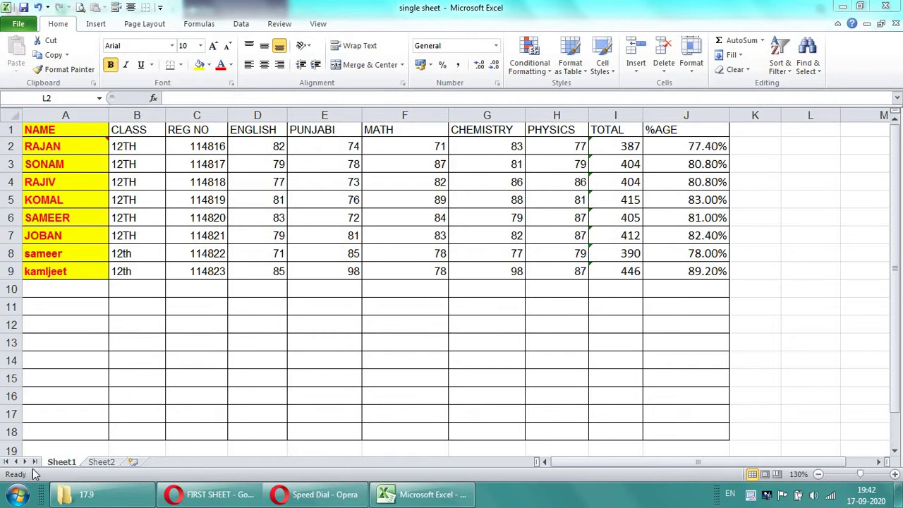
Copy the PUNJABI marks in E4:E6, then cancel the copy without pasting
{"action": "left_click", "coordinate": [414, 304]}
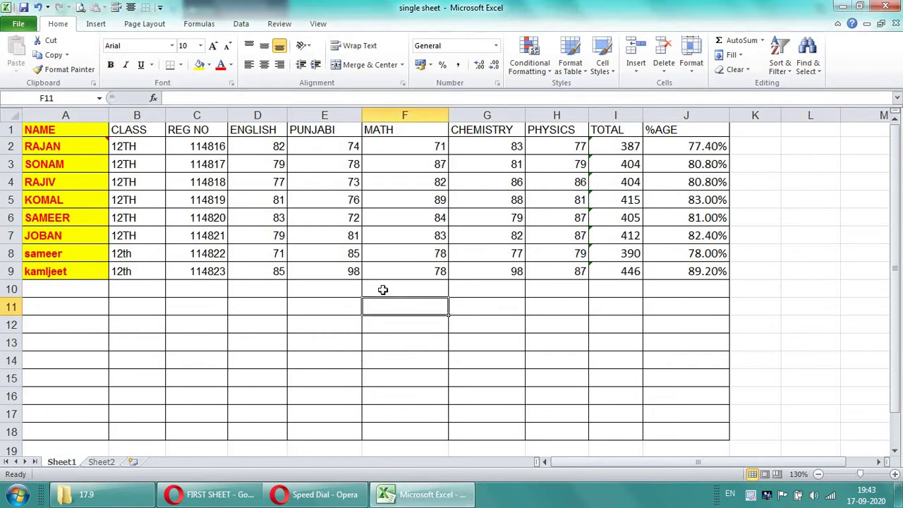
{"action": "left_click_drag", "start_coordinate": [393, 199], "coordinate": [390, 245]}
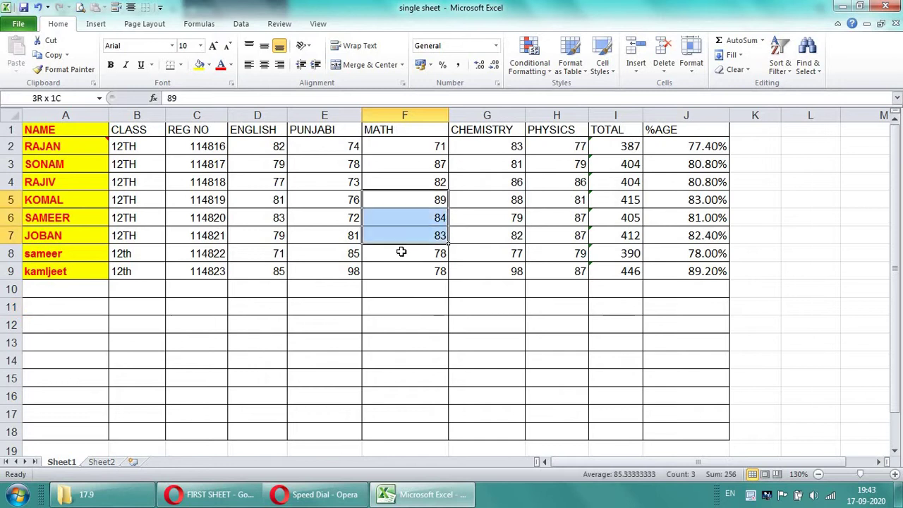
{"action": "left_click", "coordinate": [390, 229]}
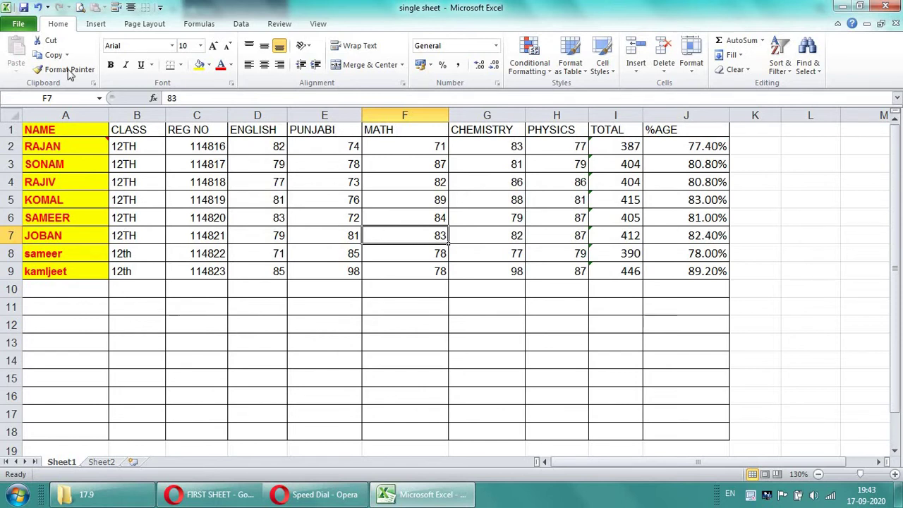
{"action": "left_click_drag", "start_coordinate": [290, 181], "coordinate": [300, 216]}
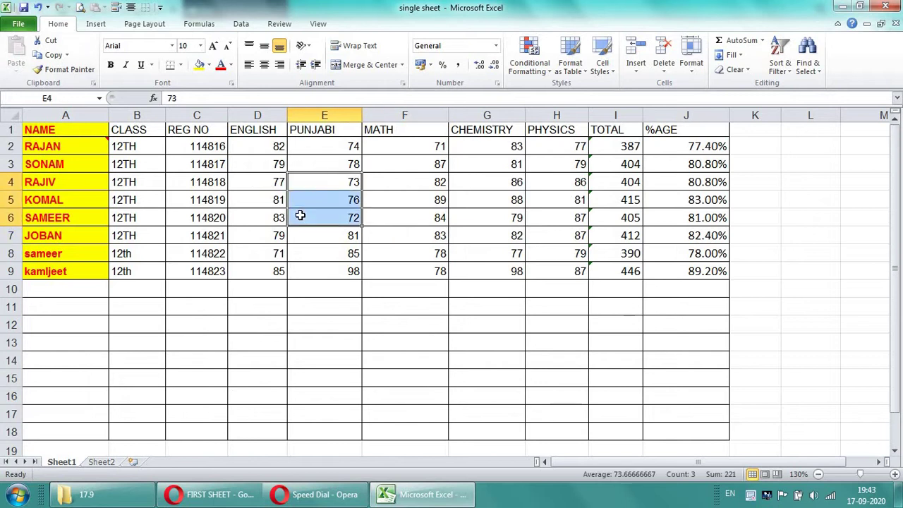
{"action": "key", "text": "ctrl+c"}
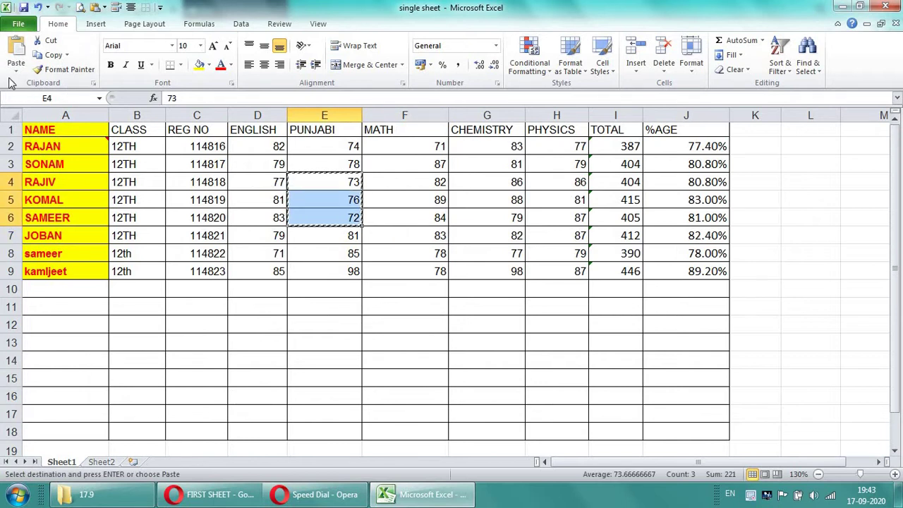
{"action": "left_click", "coordinate": [15, 69]}
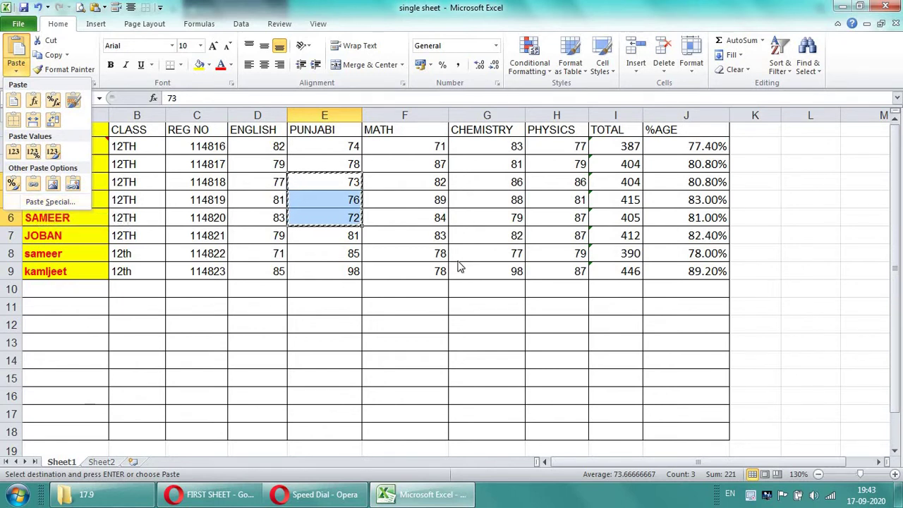
{"action": "key", "text": "Escape"}
{"action": "key", "text": "Escape"}
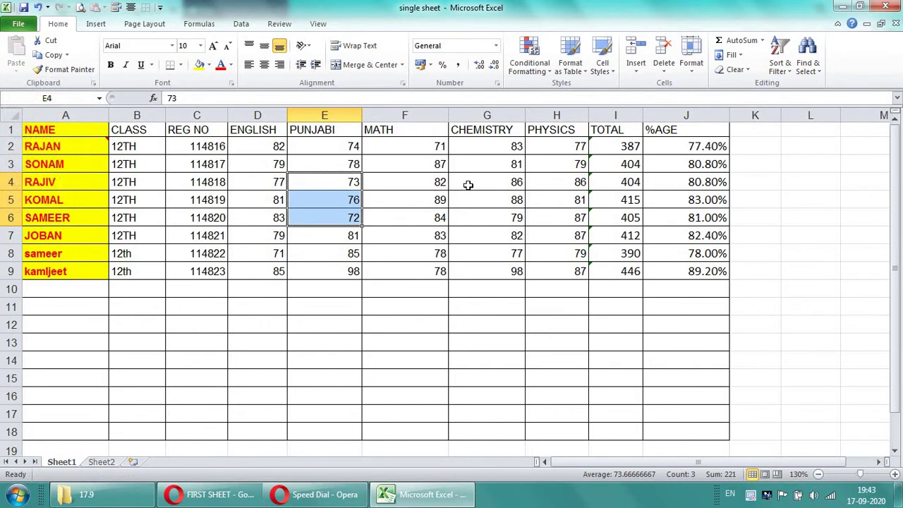
Paste ENGLISH marks D2:D5 into L2:L5, then confirm Paste Special with OK
{"action": "left_click", "coordinate": [468, 185]}
{"action": "left_click_drag", "start_coordinate": [265, 150], "coordinate": [261, 276]}
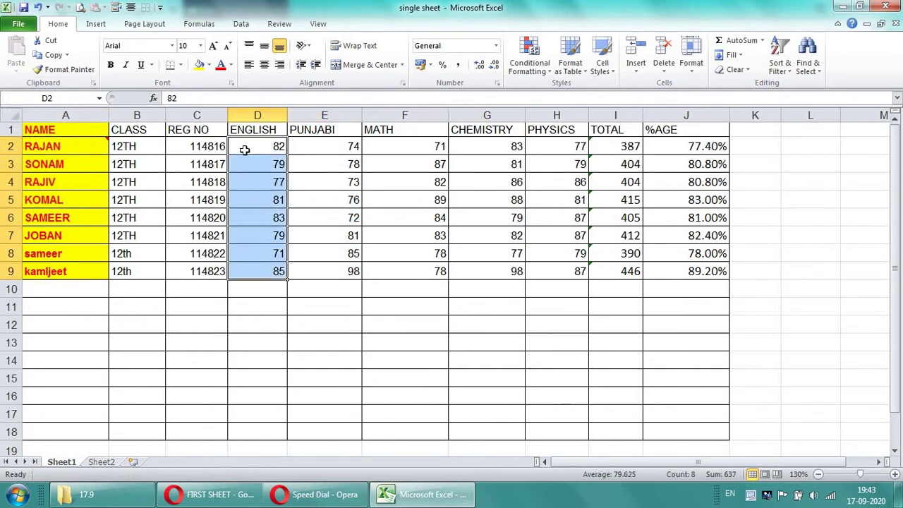
{"action": "left_click_drag", "start_coordinate": [244, 148], "coordinate": [250, 202]}
{"action": "key", "text": "ctrl+c"}
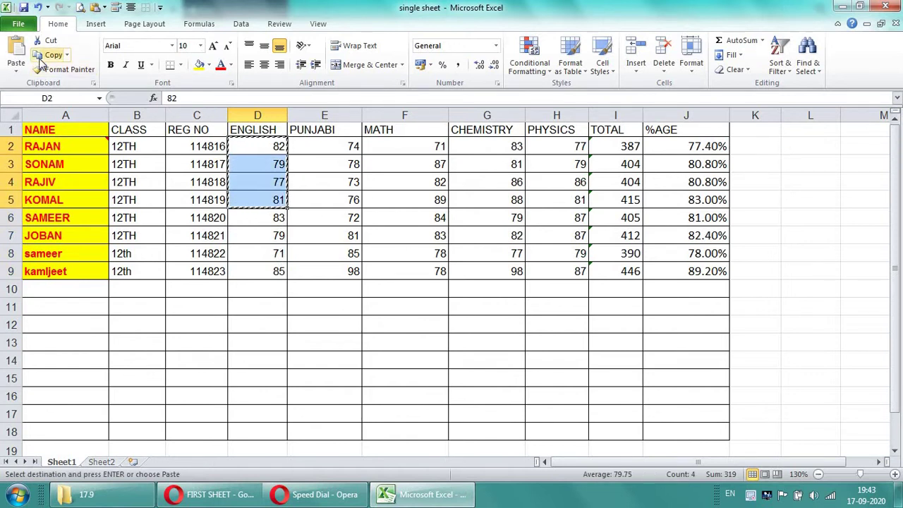
{"action": "left_click", "coordinate": [789, 150]}
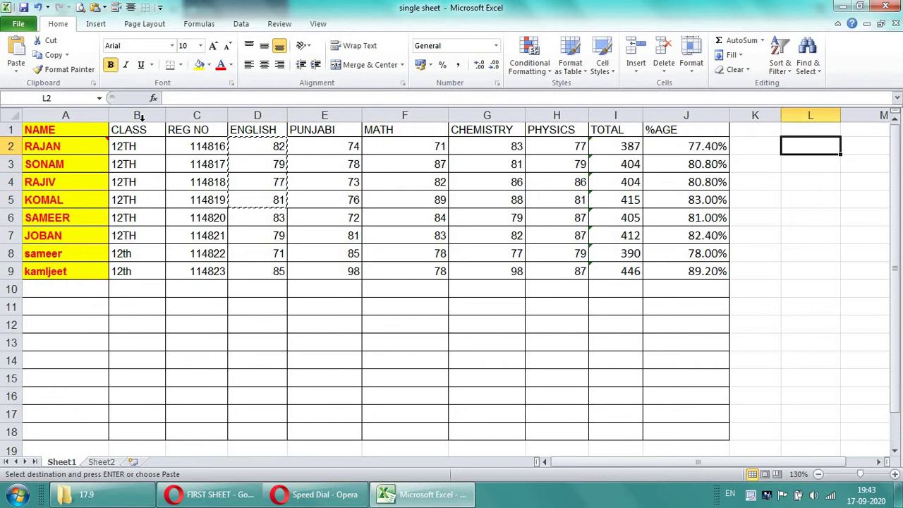
{"action": "left_click", "coordinate": [15, 48]}
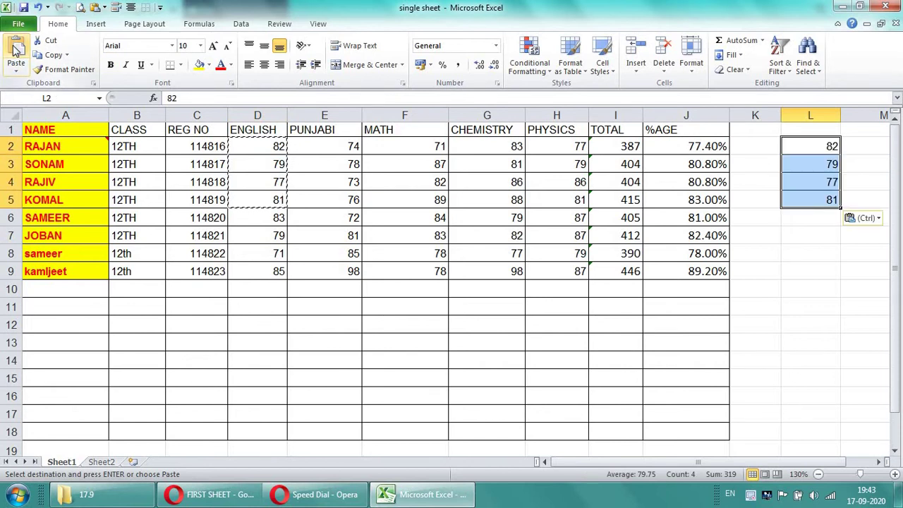
{"action": "left_click", "coordinate": [14, 70]}
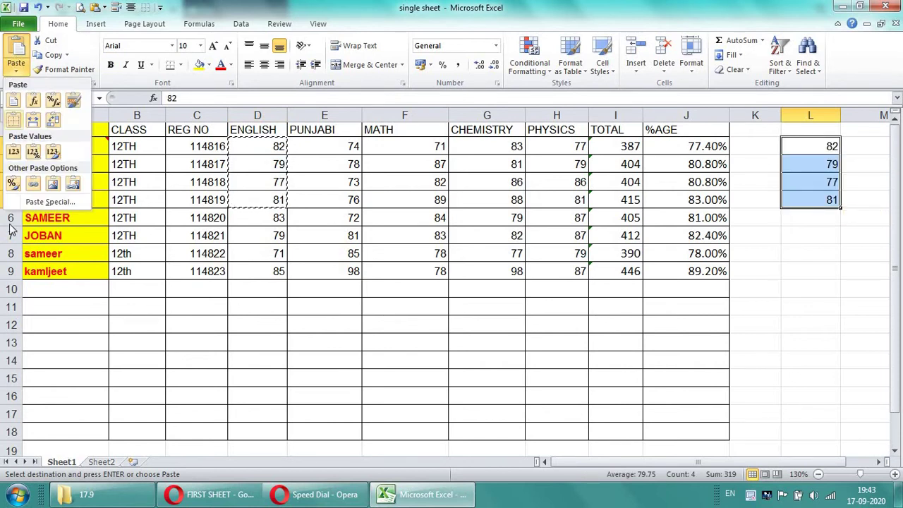
{"action": "left_click", "coordinate": [42, 203]}
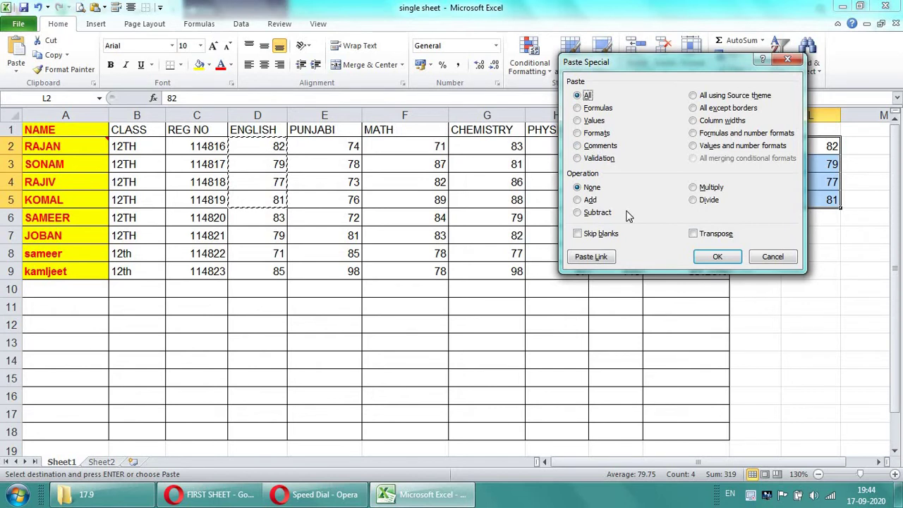
{"action": "left_click", "coordinate": [717, 256]}
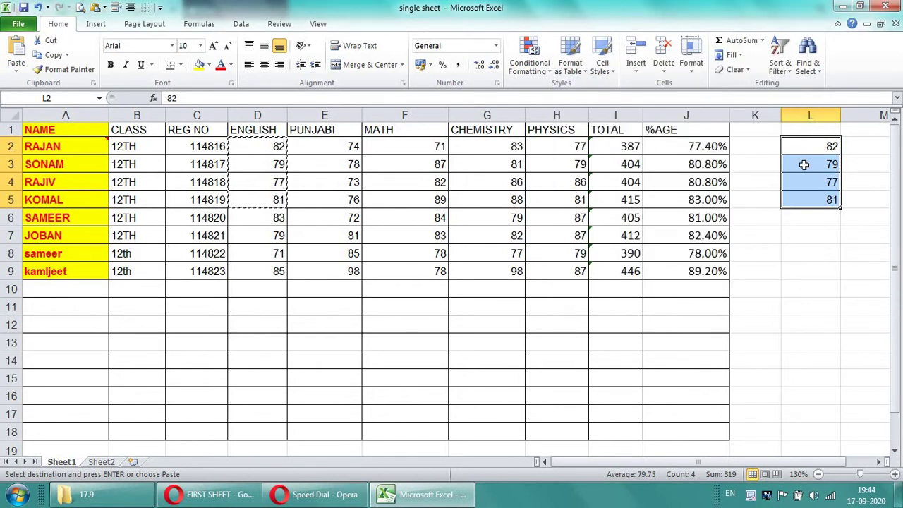
Clear the pasted ENGLISH marks from L2:L5
{"action": "key", "text": "Delete"}
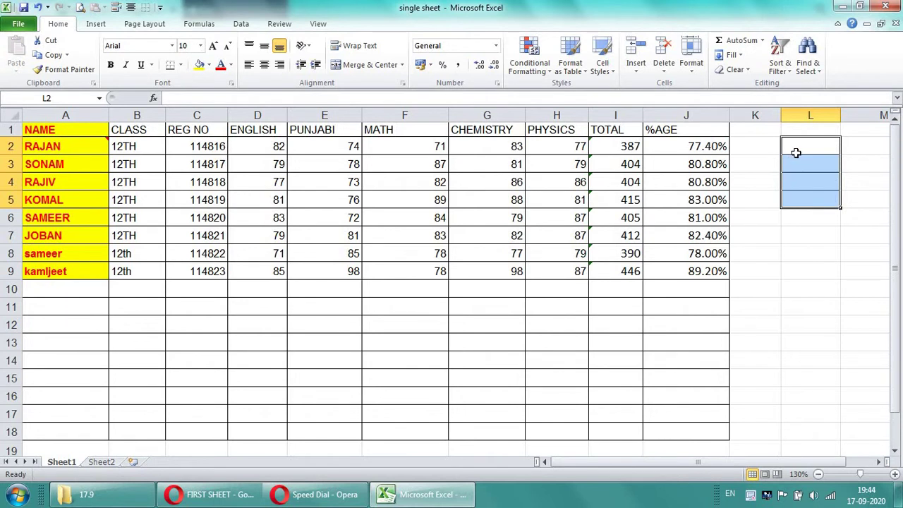
{"action": "left_click", "coordinate": [796, 153]}
{"action": "left_click", "coordinate": [770, 236]}
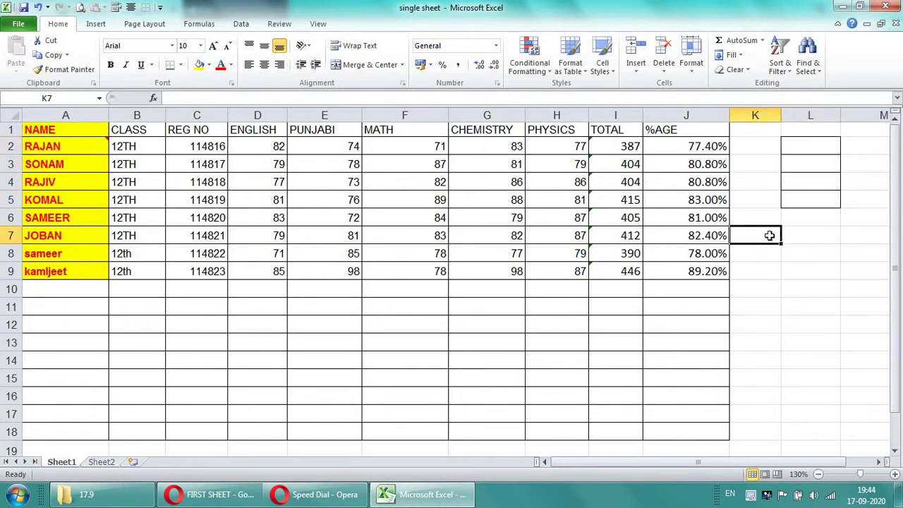
{"action": "left_click", "coordinate": [800, 233]}
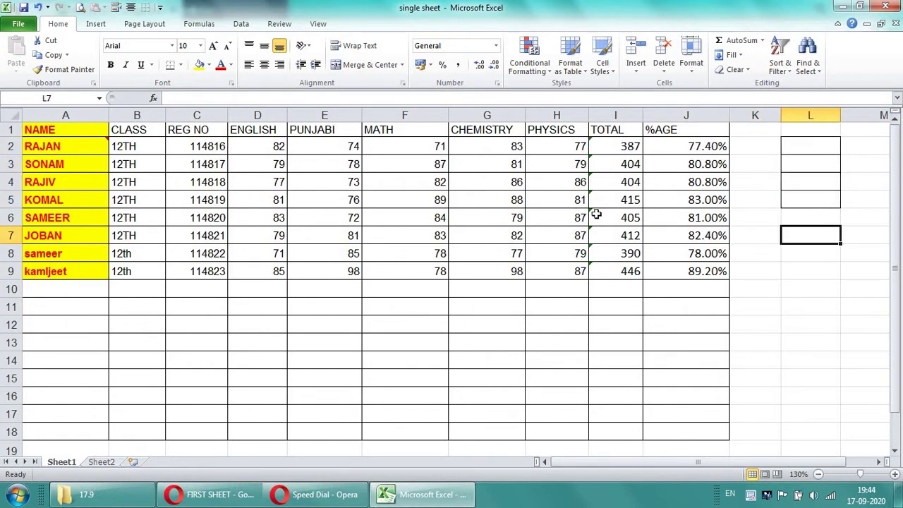
Narrow the MATH column and change the first two MATH marks to 73 and 89
{"action": "left_click_drag", "start_coordinate": [448, 116], "coordinate": [417, 120]}
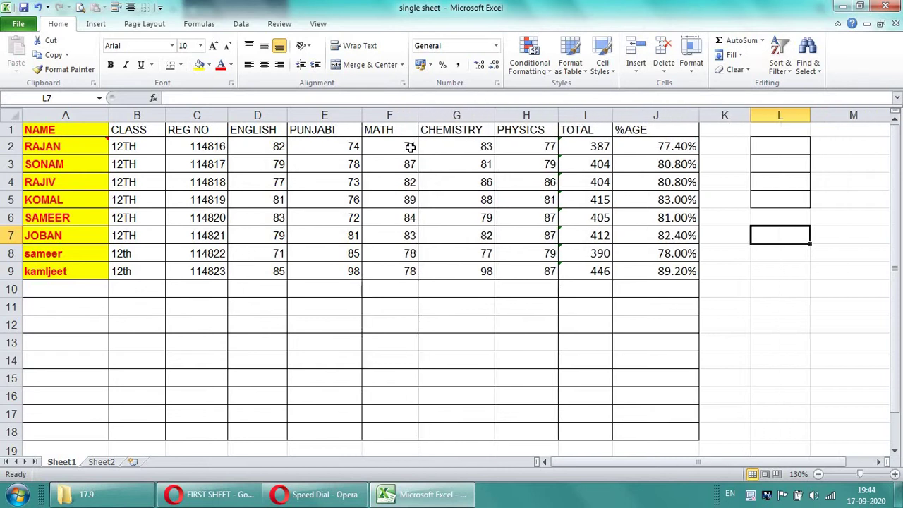
{"action": "left_click_drag", "start_coordinate": [394, 151], "coordinate": [400, 270]}
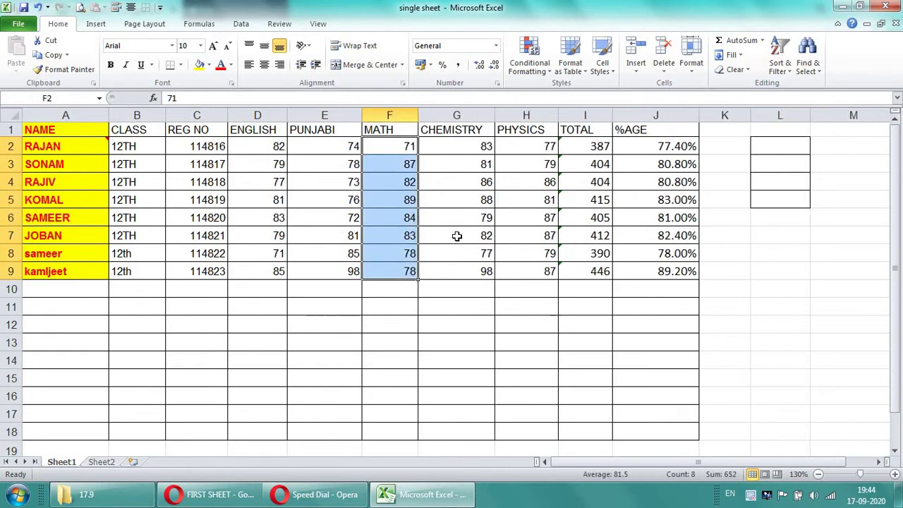
{"action": "left_click", "coordinate": [387, 153]}
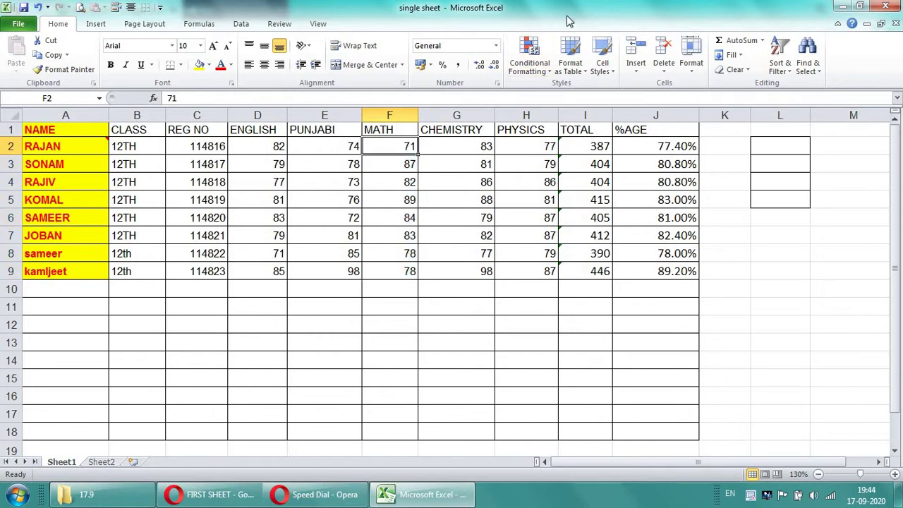
{"action": "type", "text": "7"}
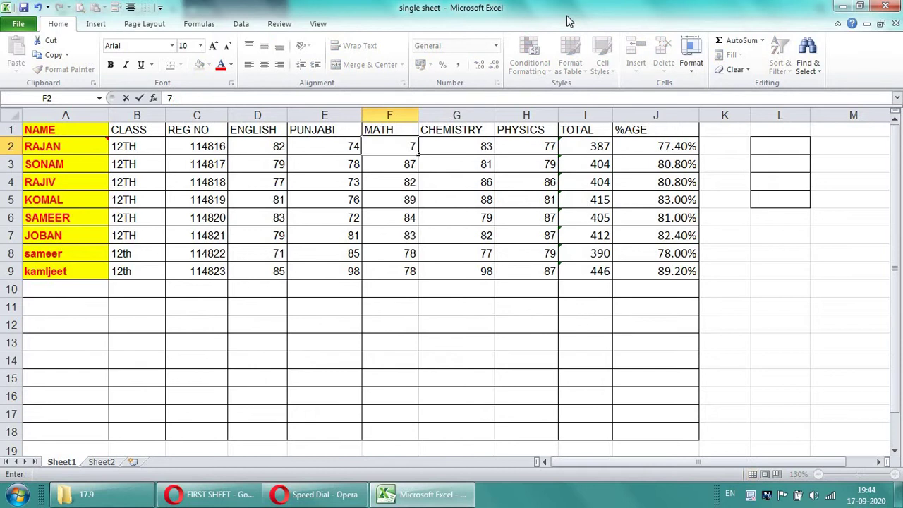
{"action": "type", "text": "3"}
{"action": "key", "text": "Return"}
{"action": "type", "text": "8"}
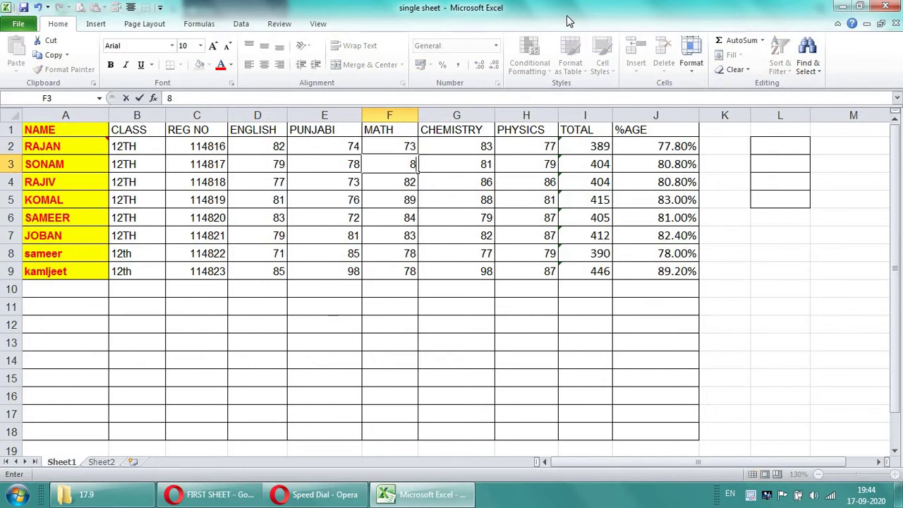
{"action": "type", "text": "9"}
{"action": "key", "text": "Return"}
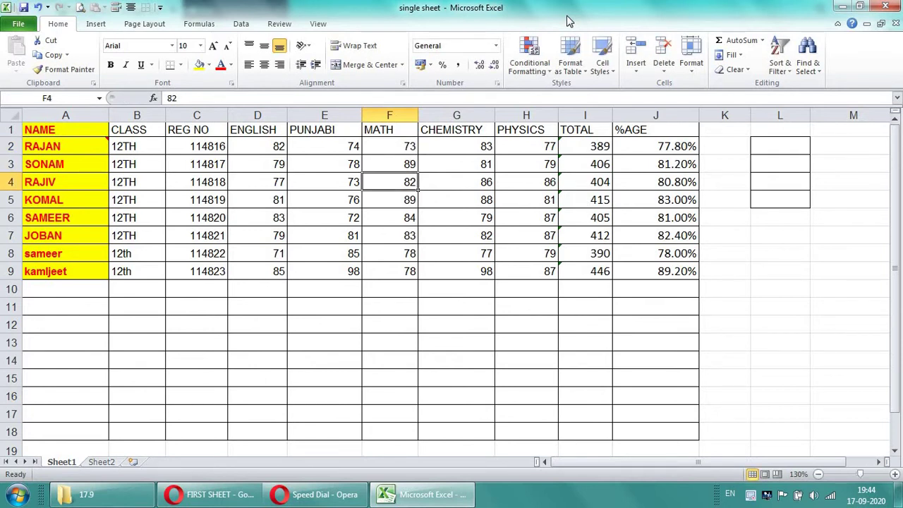
Enter the formula =F2+2 in K2 and fill it down to K9
{"action": "key", "text": "Right"}
{"action": "key", "text": "Right"}
{"action": "key", "text": "Right"}
{"action": "key", "text": "Right"}
{"action": "key", "text": "Right"}
{"action": "key", "text": "Right"}
{"action": "key", "text": "Left"}
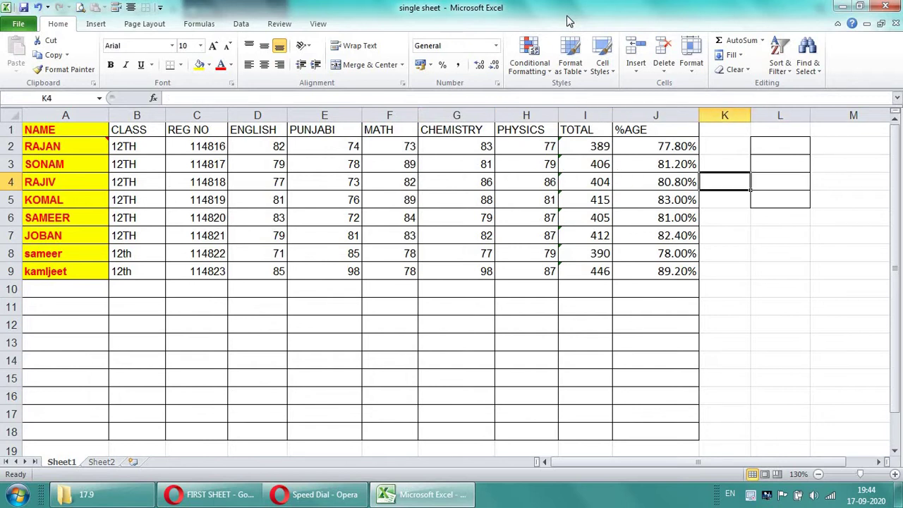
{"action": "key", "text": "Up"}
{"action": "key", "text": "Up"}
{"action": "type", "text": "="}
{"action": "key", "text": "Left"}
{"action": "key", "text": "Left"}
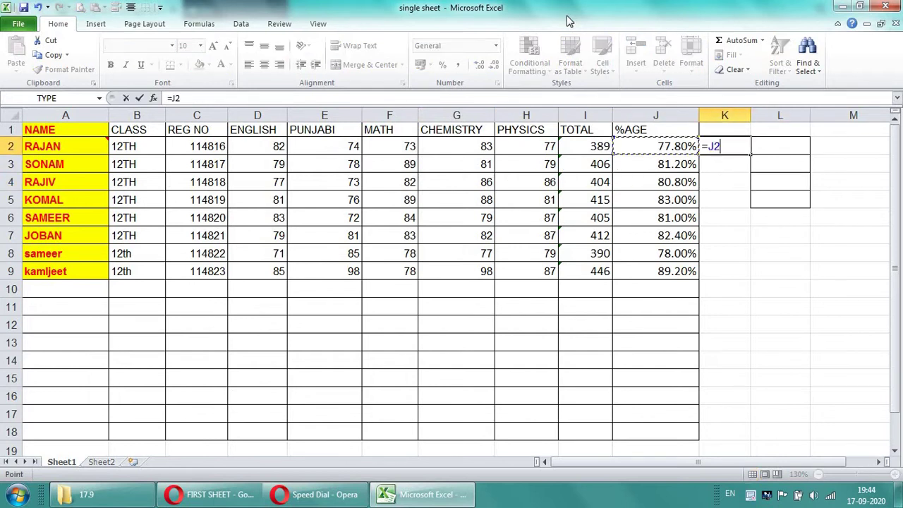
{"action": "key", "text": "Left"}
{"action": "key", "text": "Left"}
{"action": "key", "text": "Left"}
{"action": "type", "text": "+"}
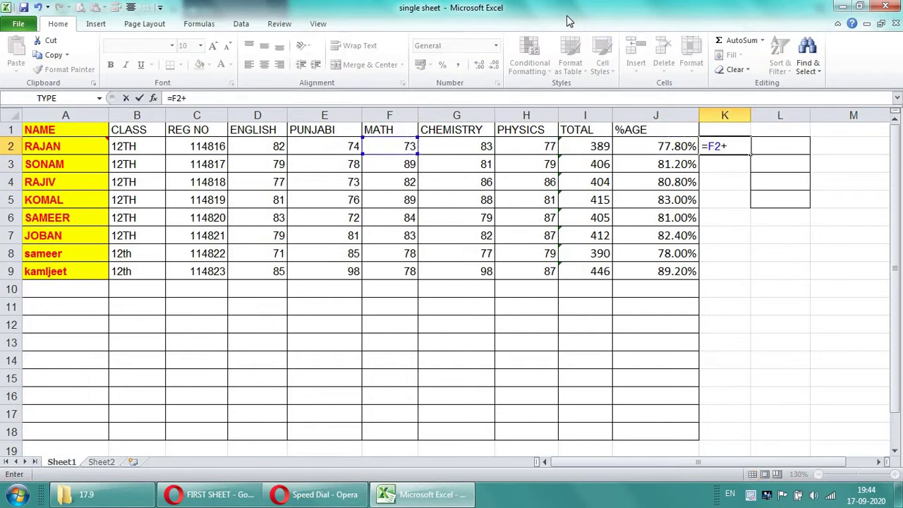
{"action": "type", "text": "2"}
{"action": "key", "text": "Return"}
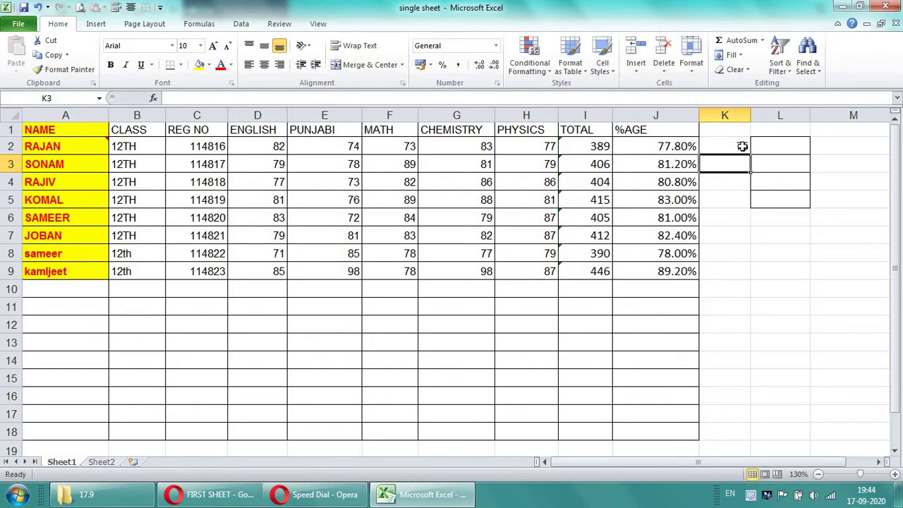
{"action": "left_click", "coordinate": [742, 146]}
{"action": "left_click_drag", "start_coordinate": [746, 166], "coordinate": [738, 270]}
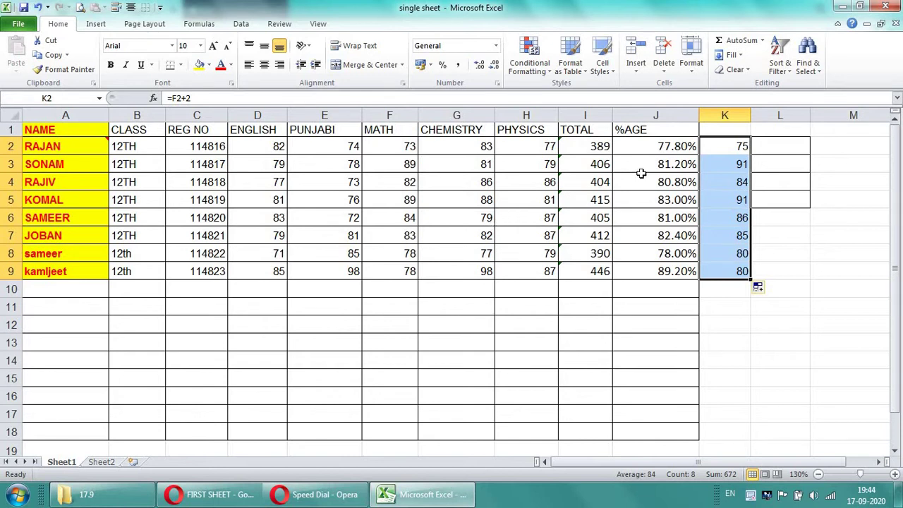
Delete the formula values from K2:K9, leaving K2 as the active cell
{"action": "key", "text": "Delete"}
{"action": "key", "text": "Left"}
{"action": "key", "text": "Right"}
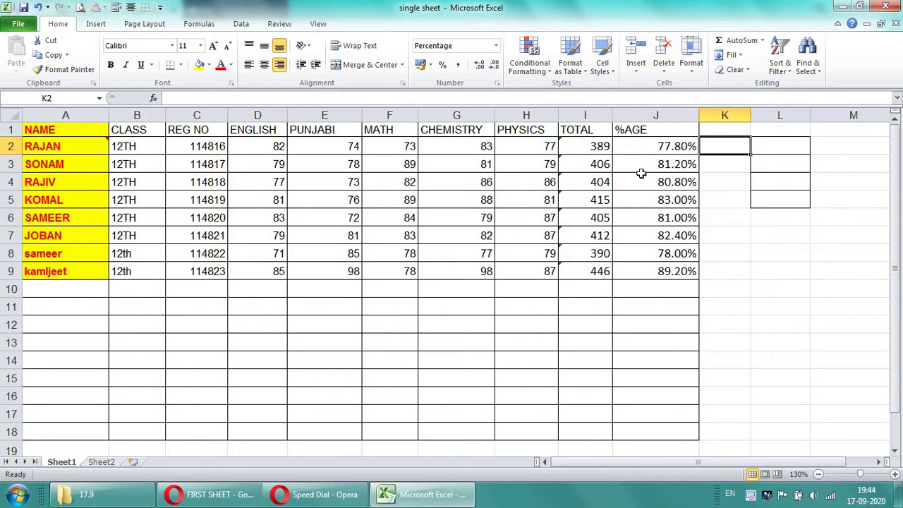
{"action": "key", "text": "Down"}
{"action": "key", "text": "Down"}
Enter the value 2 in cell L11 and copy it to the clipboard
{"action": "key", "text": "Up"}
{"action": "key", "text": "Up"}
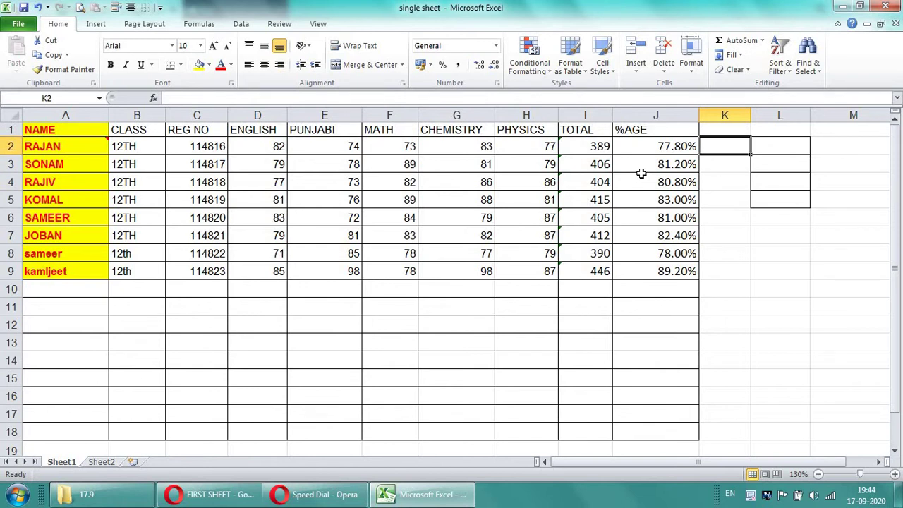
{"action": "key", "text": "Up"}
{"action": "key", "text": "Down"}
{"action": "key", "text": "Down"}
{"action": "key", "text": "Down"}
{"action": "key", "text": "Down"}
{"action": "key", "text": "Down"}
{"action": "key", "text": "Right"}
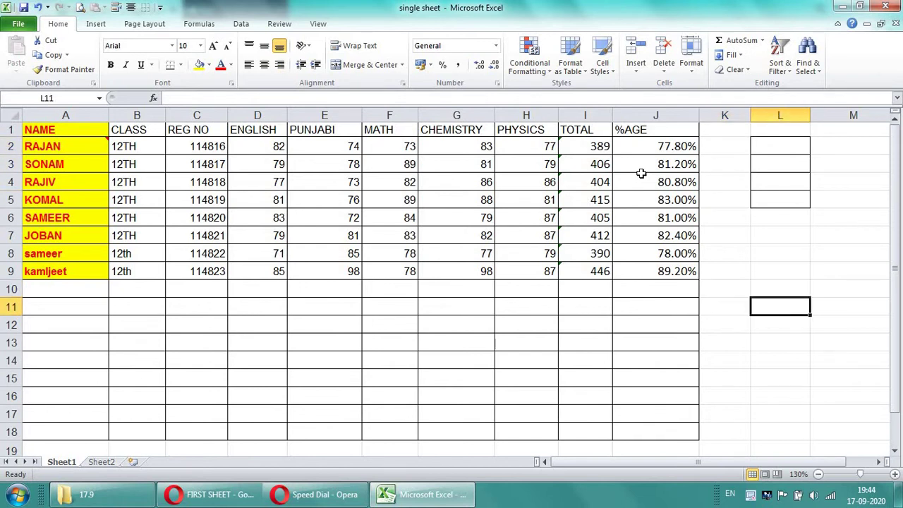
{"action": "type", "text": "2"}
{"action": "key", "text": "Return"}
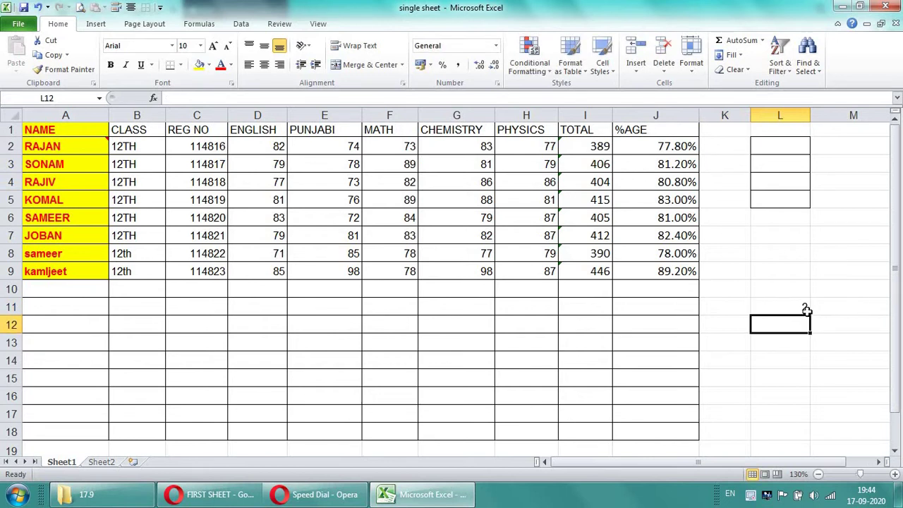
{"action": "left_click", "coordinate": [796, 308]}
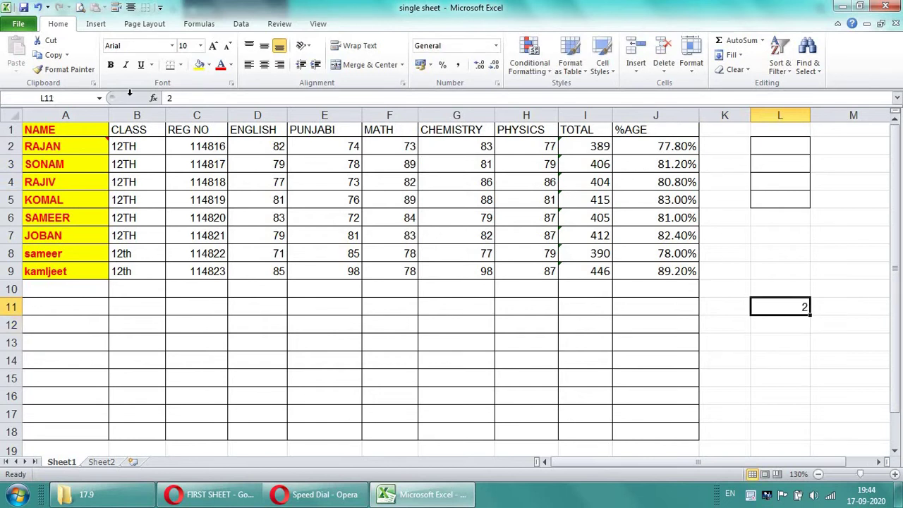
{"action": "left_click", "coordinate": [53, 55]}
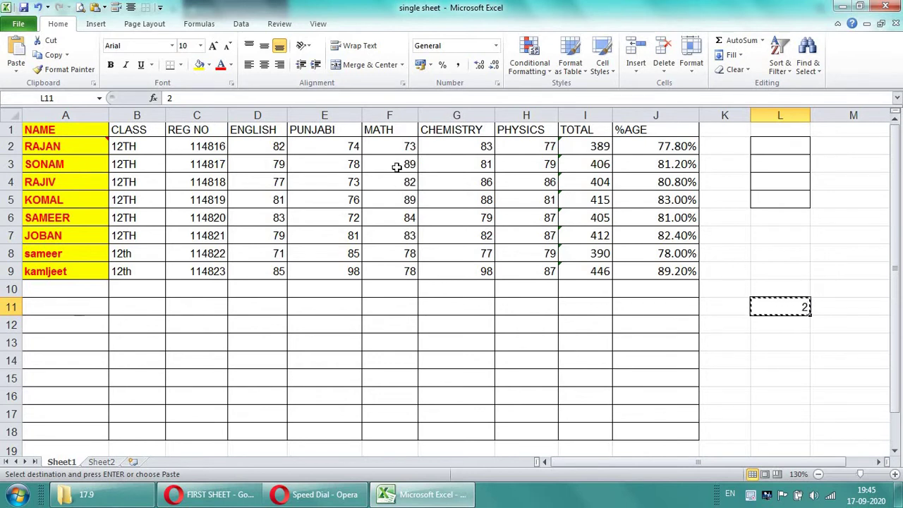
Paste Special with Add onto MATH marks F2:F9, raising each by 2, then end copy mode
{"action": "left_click_drag", "start_coordinate": [391, 146], "coordinate": [379, 270]}
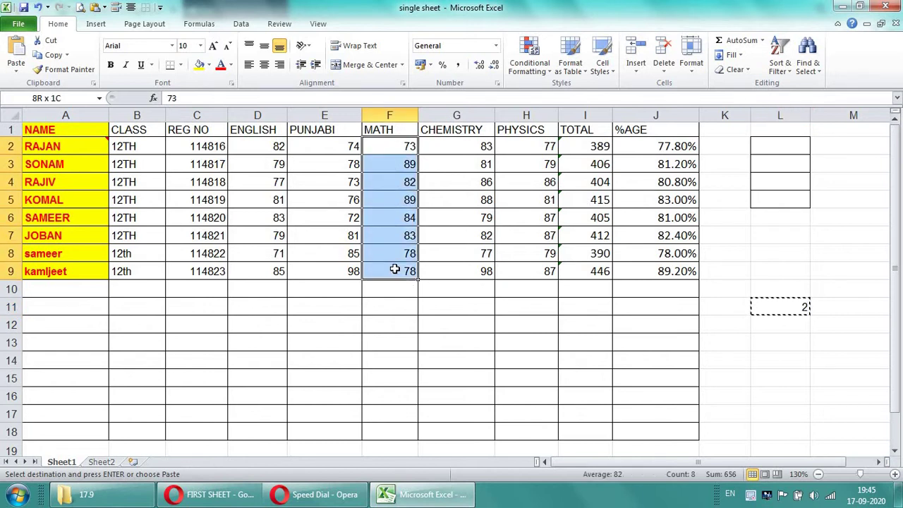
{"action": "left_click", "coordinate": [15, 71]}
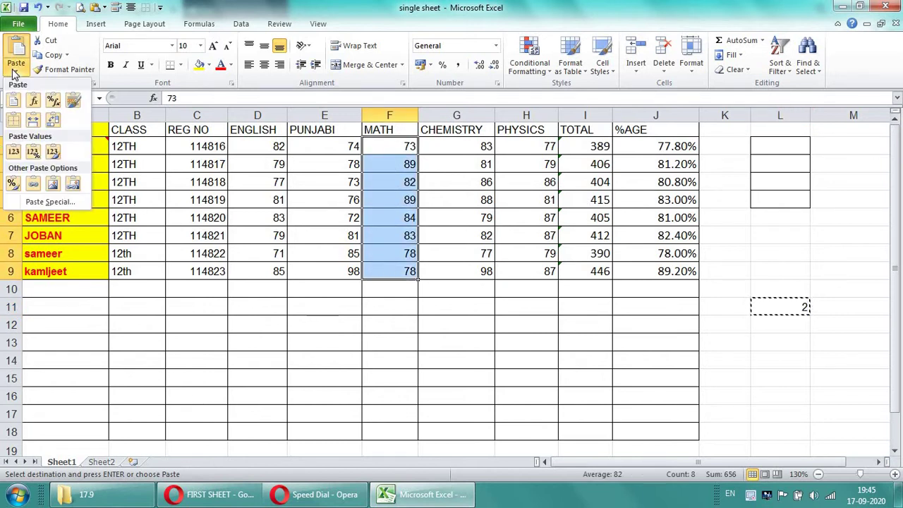
{"action": "left_click", "coordinate": [44, 202]}
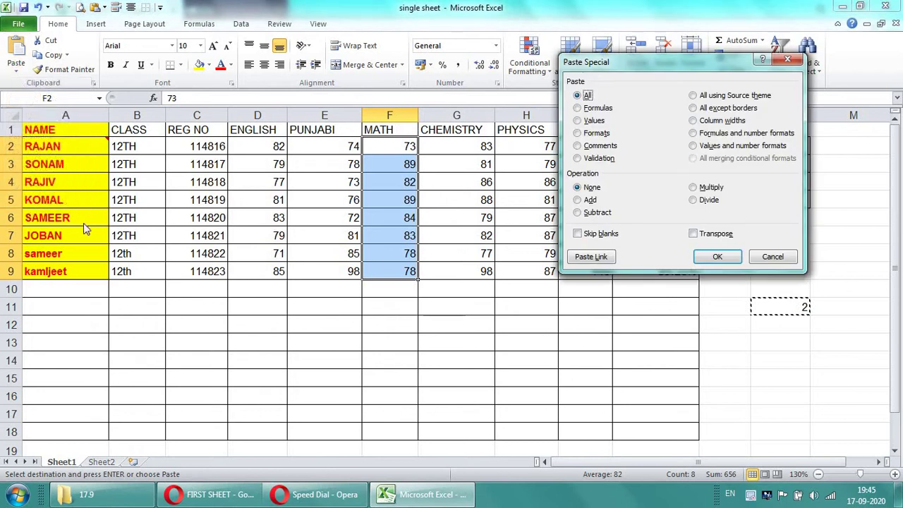
{"action": "left_click", "coordinate": [577, 200]}
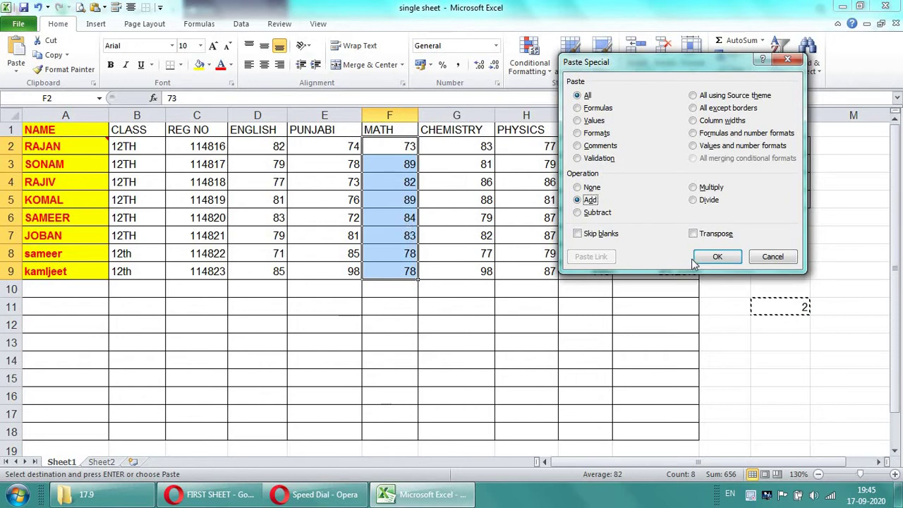
{"action": "left_click", "coordinate": [716, 258]}
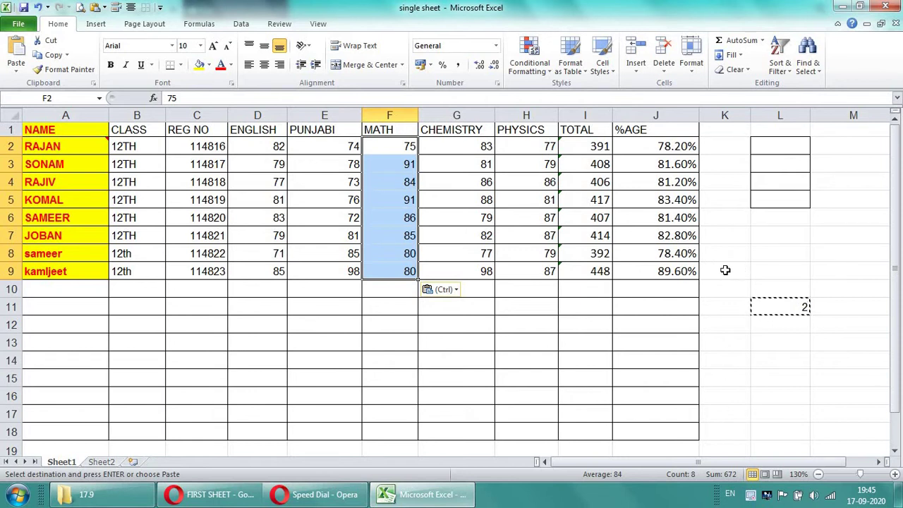
{"action": "key", "text": "Escape"}
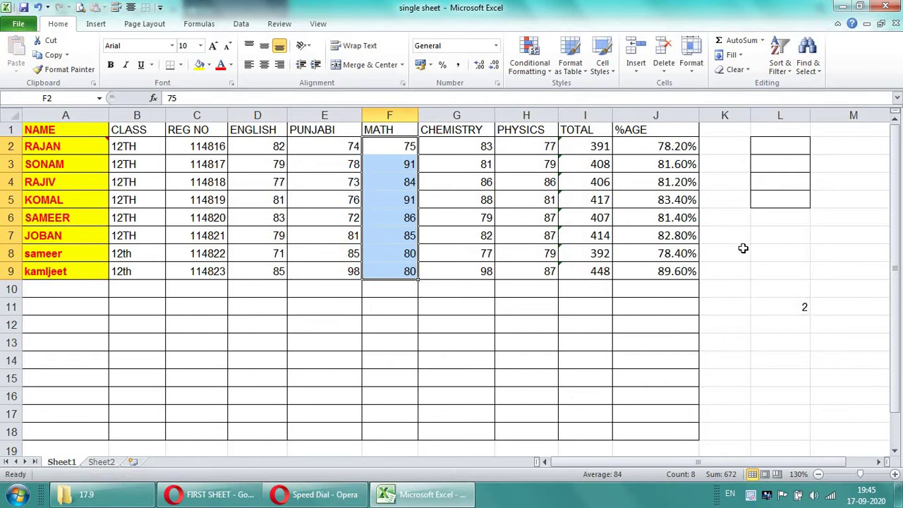
Enter 5 in cell L8, copy it, and select the CHEMISTRY marks G2:G9
{"action": "left_click", "coordinate": [755, 254]}
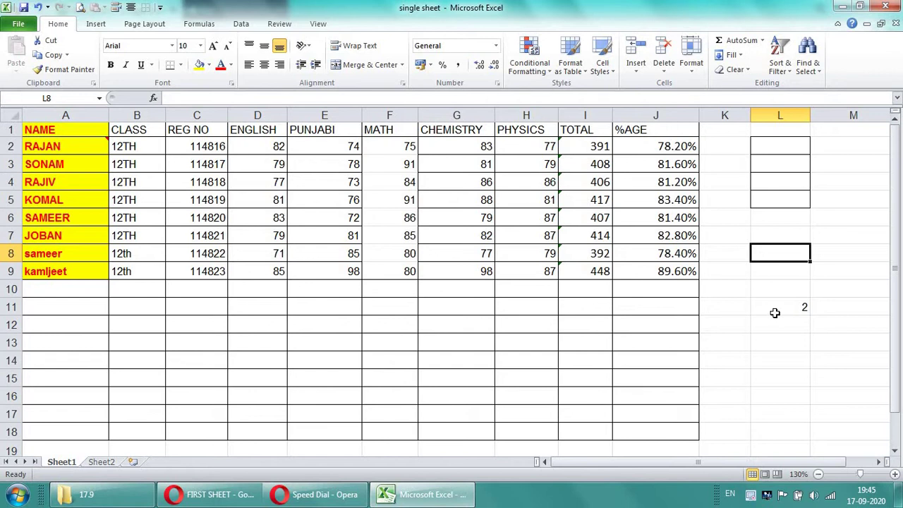
{"action": "type", "text": "="}
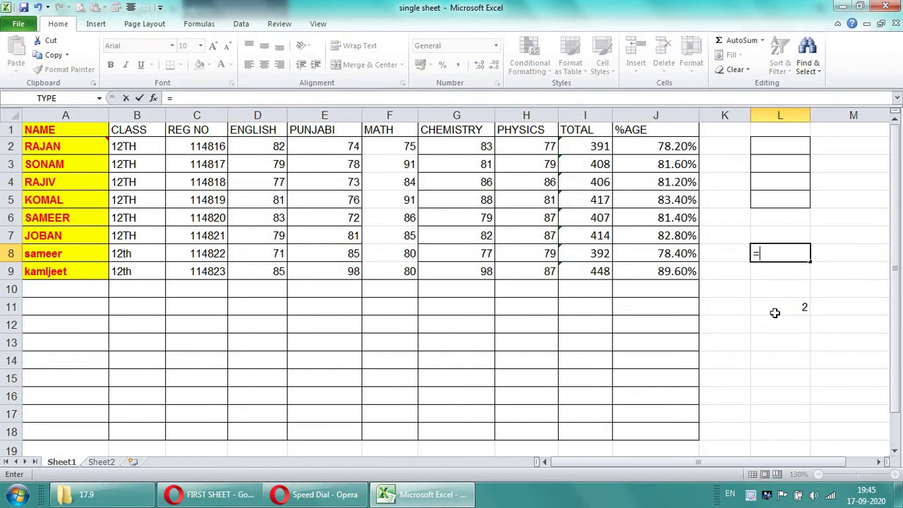
{"action": "key", "text": "Escape"}
{"action": "key", "text": "Left"}
{"action": "key", "text": "Left"}
{"action": "key", "text": "Left"}
{"action": "key", "text": "Left"}
{"action": "key", "text": "Left"}
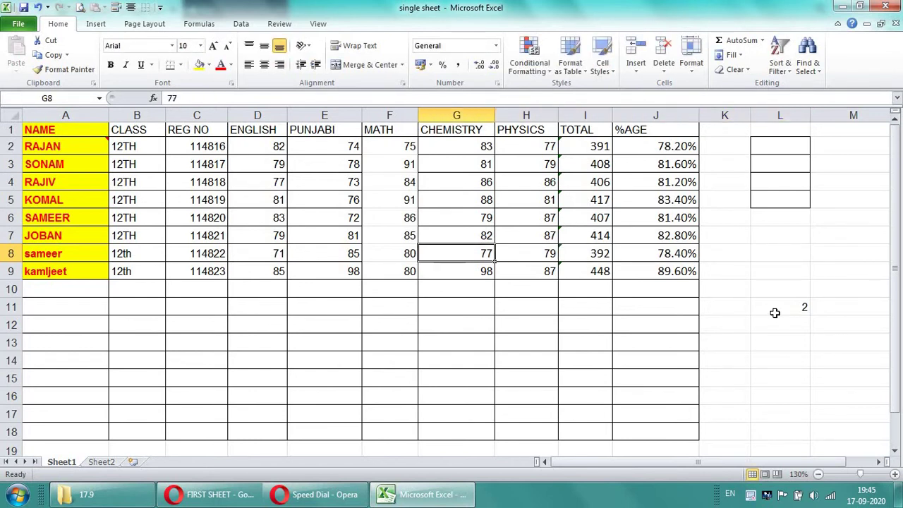
{"action": "left_click", "coordinate": [774, 257]}
{"action": "type", "text": "5"}
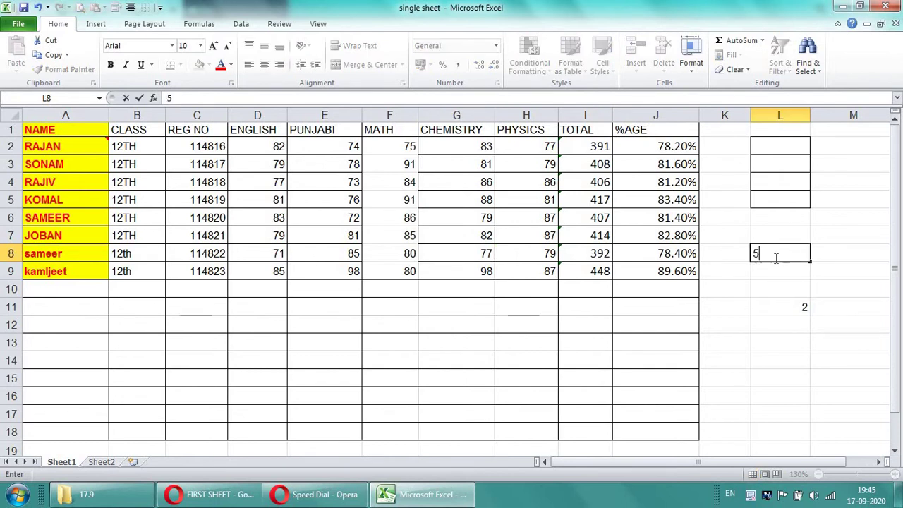
{"action": "key", "text": "Return"}
{"action": "left_click", "coordinate": [774, 257]}
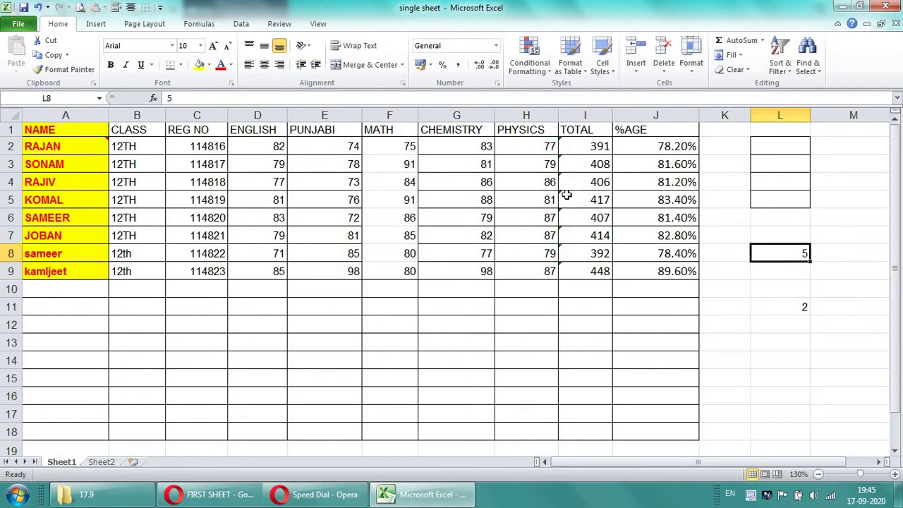
{"action": "left_click", "coordinate": [41, 56]}
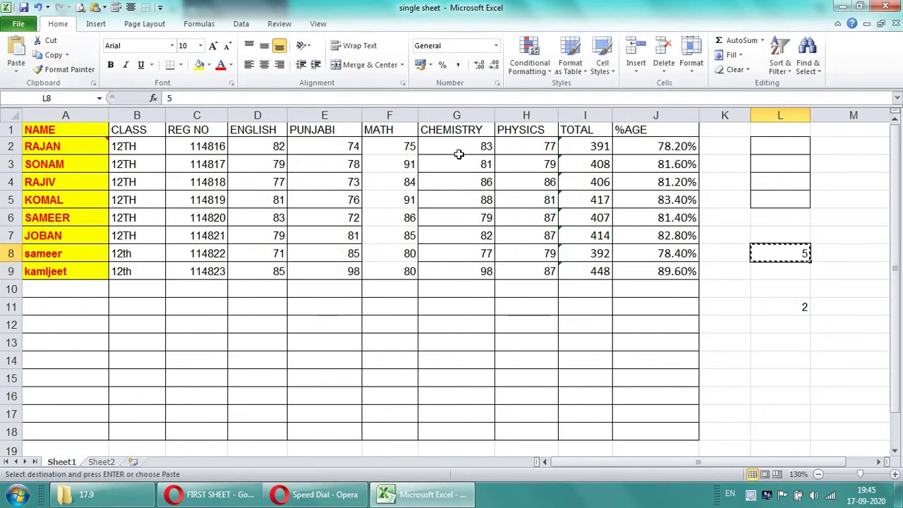
{"action": "left_click_drag", "start_coordinate": [457, 146], "coordinate": [449, 275]}
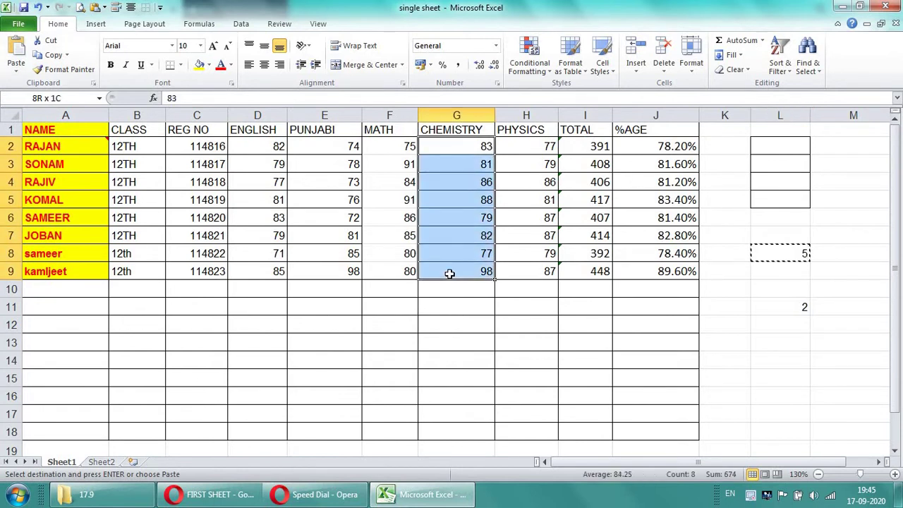
{"action": "left_click", "coordinate": [783, 256]}
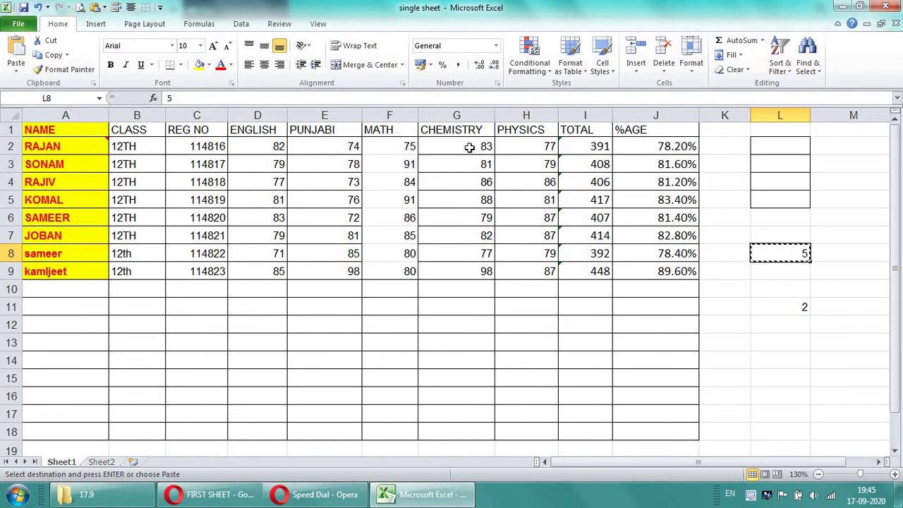
{"action": "left_click_drag", "start_coordinate": [469, 146], "coordinate": [426, 248]}
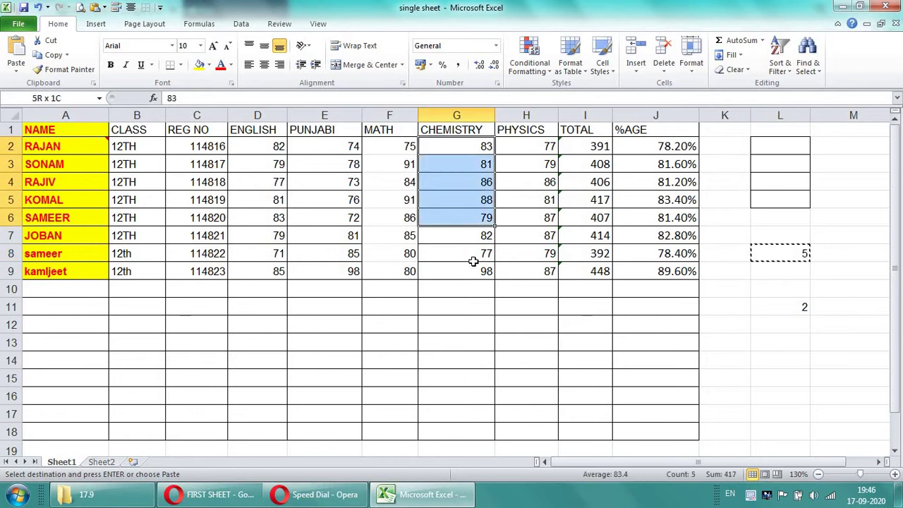
Paste Special with Subtract onto CHEMISTRY marks G2:G9, lowering each by 5, then end copy mode
{"action": "left_click", "coordinate": [16, 70]}
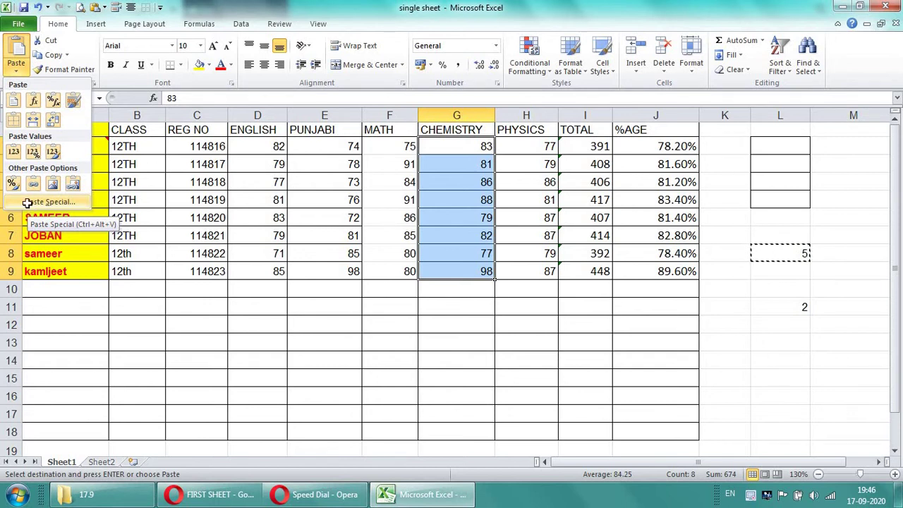
{"action": "left_click", "coordinate": [30, 203]}
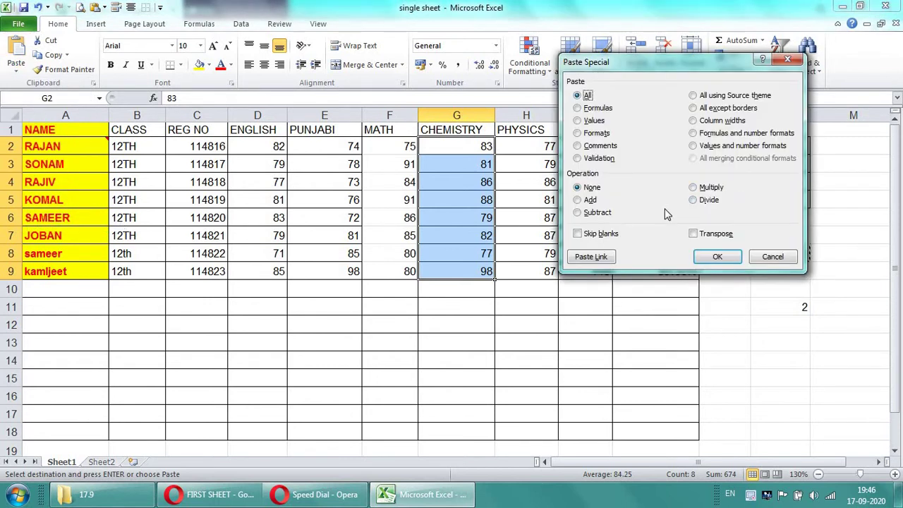
{"action": "left_click", "coordinate": [578, 213]}
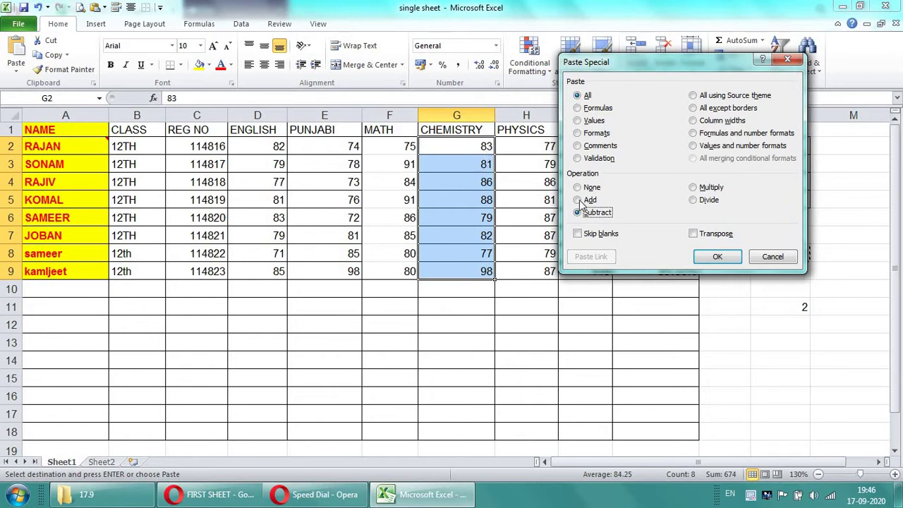
{"action": "left_click", "coordinate": [705, 260]}
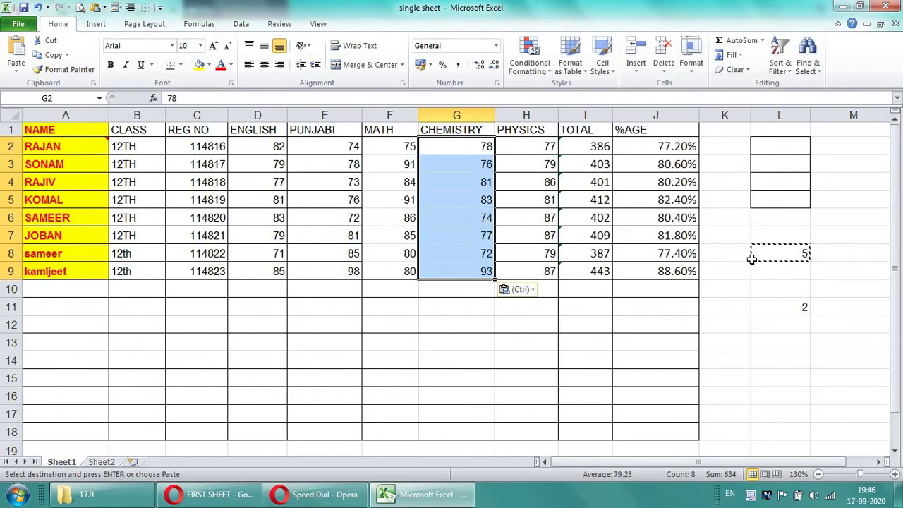
{"action": "key", "text": "Escape"}
Copy the 2 from L11 and multiply ENGLISH marks D2:D9 by it via Paste Special
{"action": "left_click", "coordinate": [773, 307]}
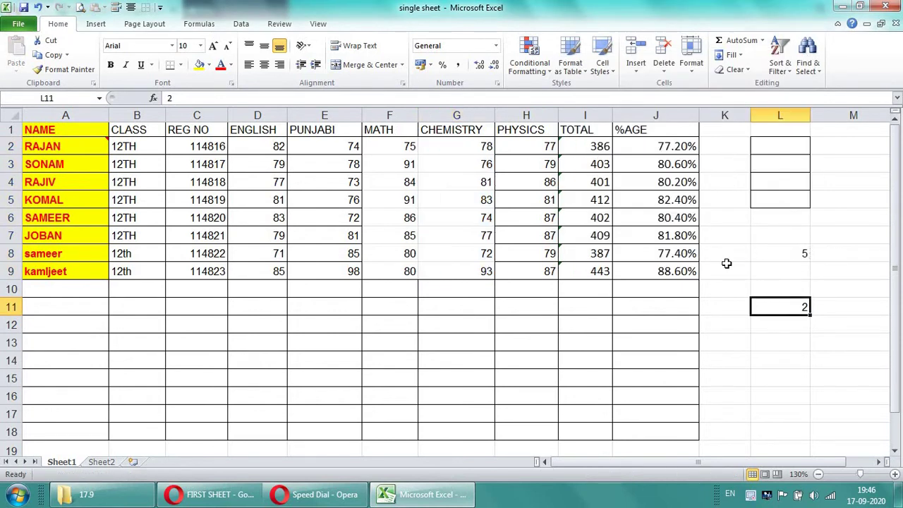
{"action": "key", "text": "ctrl+c"}
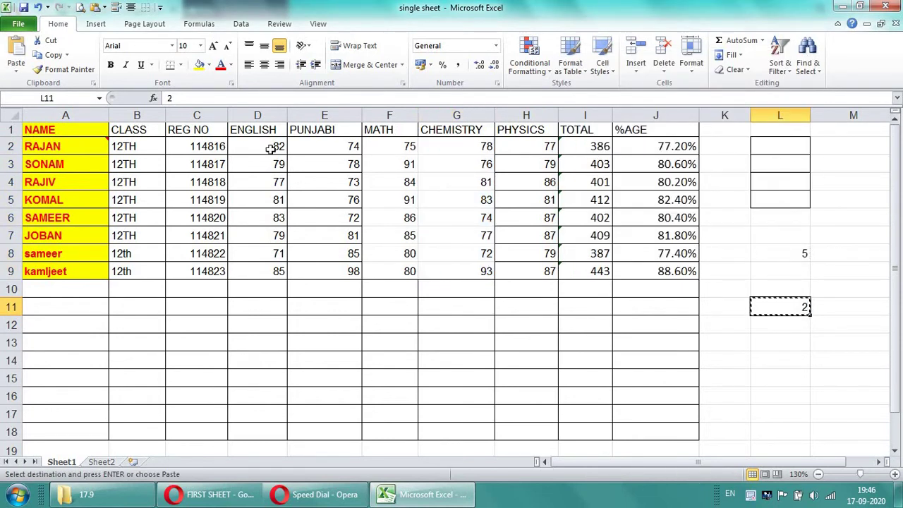
{"action": "left_click_drag", "start_coordinate": [272, 146], "coordinate": [511, 274]}
{"action": "left_click", "coordinate": [268, 177]}
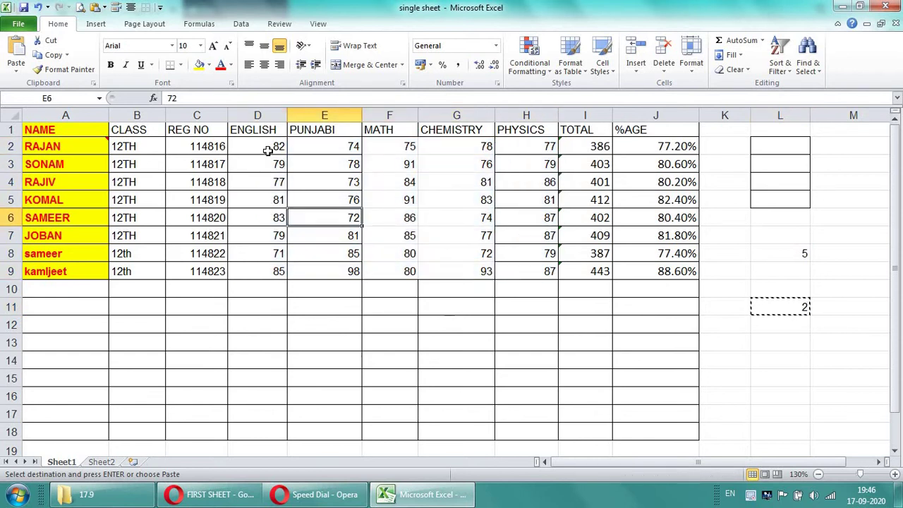
{"action": "mouse_move", "coordinate": [268, 146]}
{"action": "left_mouse_down"}
{"action": "mouse_move", "coordinate": [251, 502]}
{"action": "mouse_move", "coordinate": [263, 170]}
{"action": "mouse_move", "coordinate": [255, 271]}
{"action": "left_mouse_up"}
{"action": "scroll", "coordinate": [266, 170], "scroll_direction": "up", "scroll_amount": 3}
{"action": "left_click", "coordinate": [267, 180]}
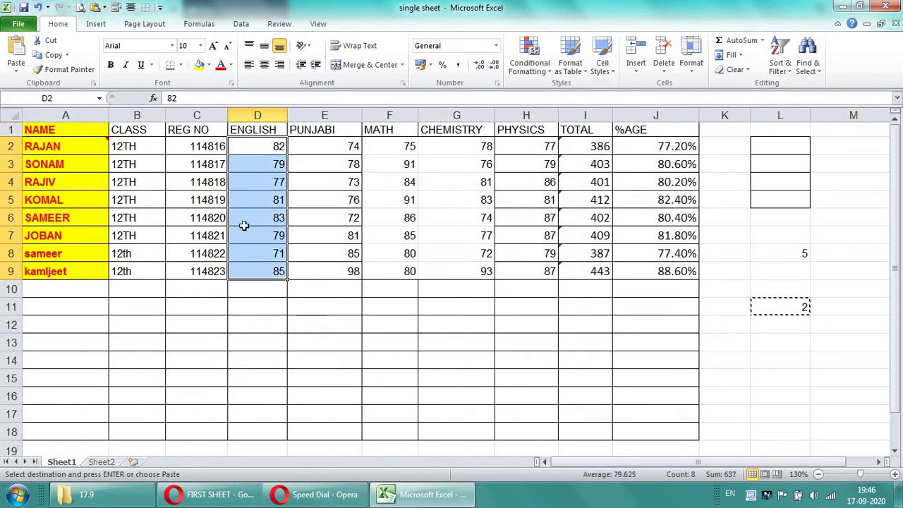
{"action": "left_click", "coordinate": [16, 67]}
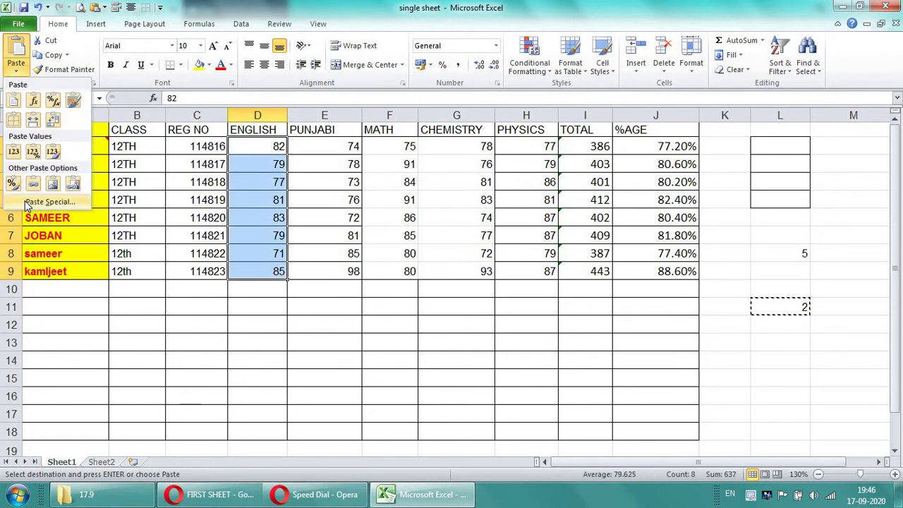
{"action": "left_click", "coordinate": [49, 201]}
{"action": "left_click", "coordinate": [693, 188]}
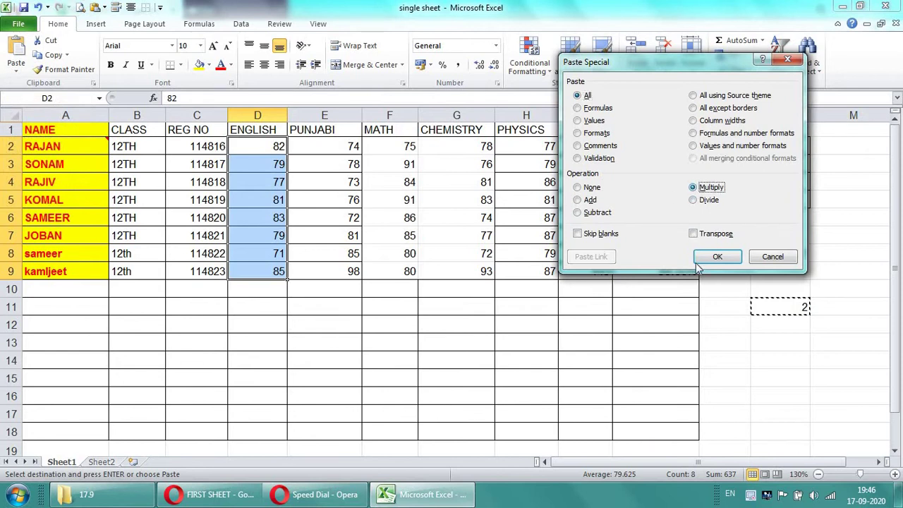
{"action": "left_click", "coordinate": [699, 258]}
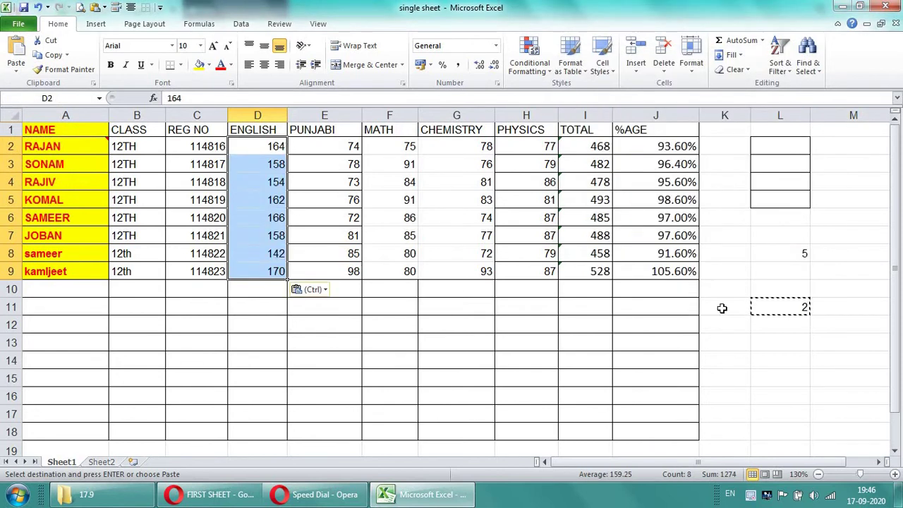
Copy the value 2 in cell L11 again
{"action": "left_click", "coordinate": [765, 345]}
{"action": "left_click", "coordinate": [788, 309]}
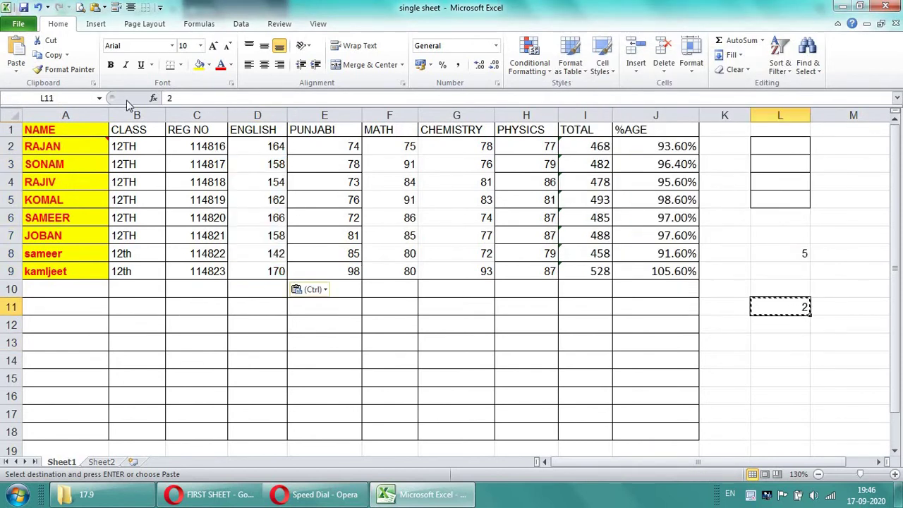
{"action": "left_click", "coordinate": [48, 54]}
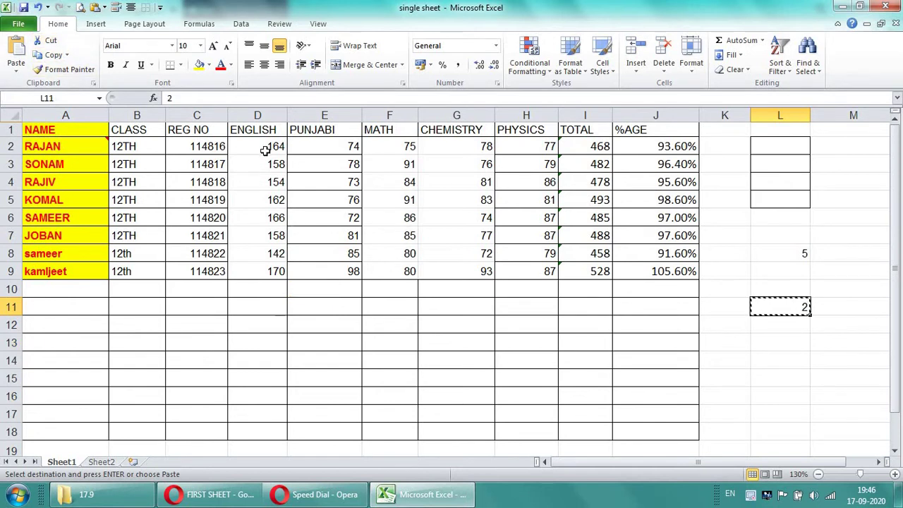
Divide ENGLISH marks D2:D9 by 2 via Paste Special, restoring 82, 79, 77, 81, 83, 79, 71, 85
{"action": "left_click_drag", "start_coordinate": [262, 148], "coordinate": [268, 271]}
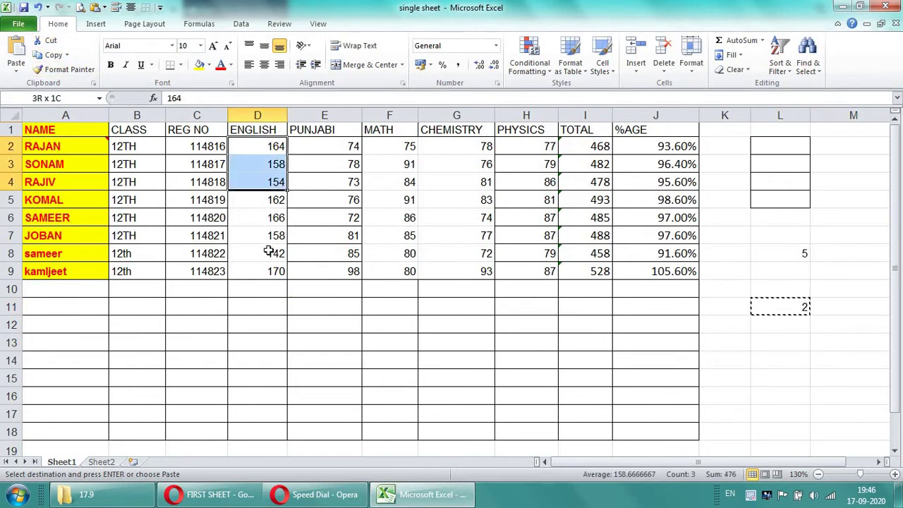
{"action": "left_click", "coordinate": [14, 67]}
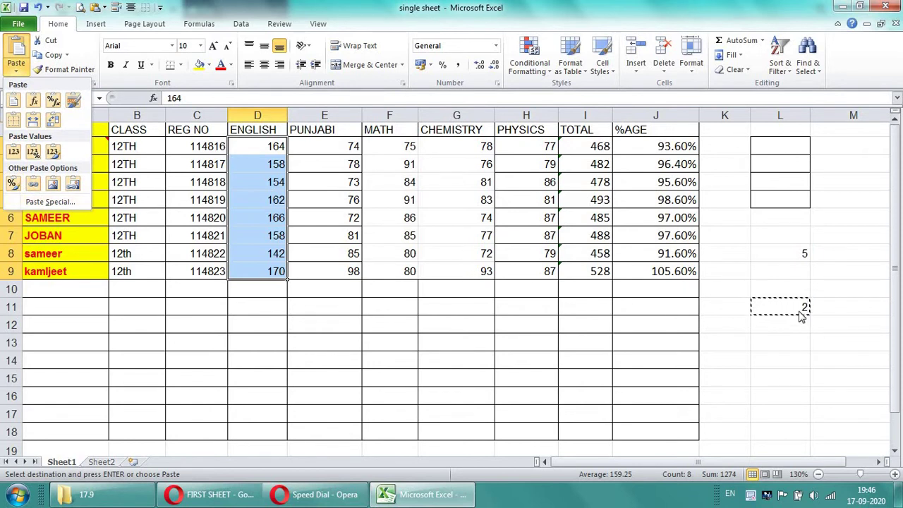
{"action": "left_click", "coordinate": [58, 203]}
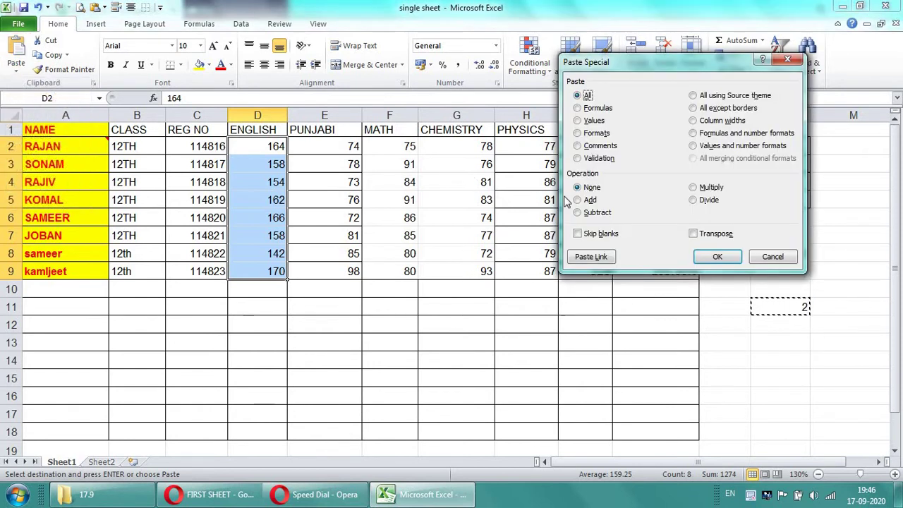
{"action": "left_click", "coordinate": [709, 201]}
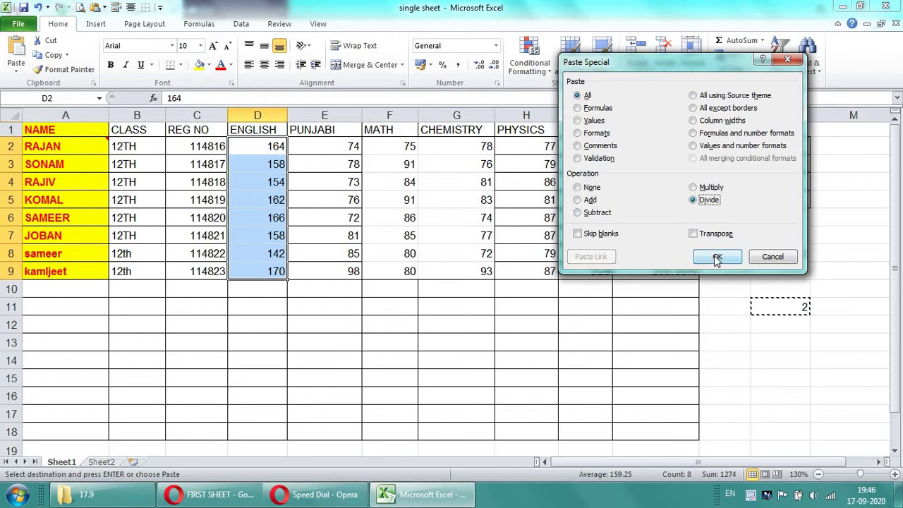
{"action": "left_click", "coordinate": [715, 256]}
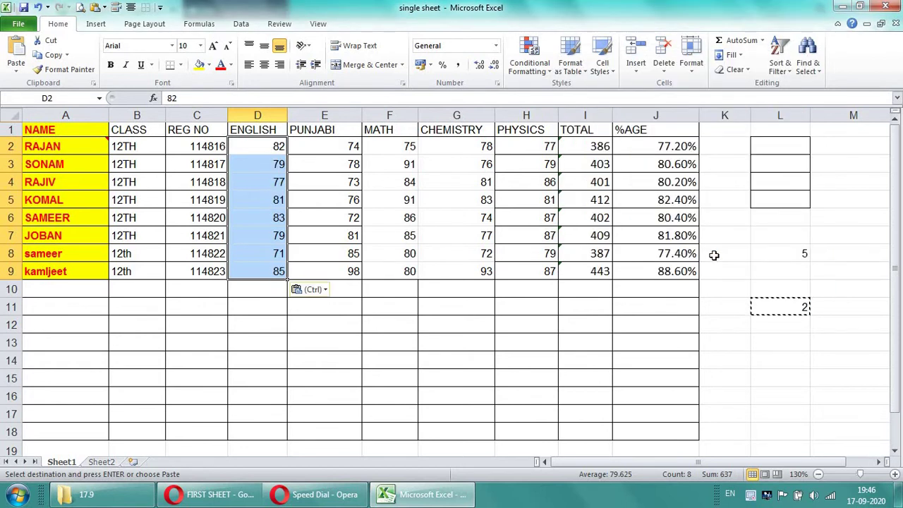
{"action": "left_click", "coordinate": [358, 221]}
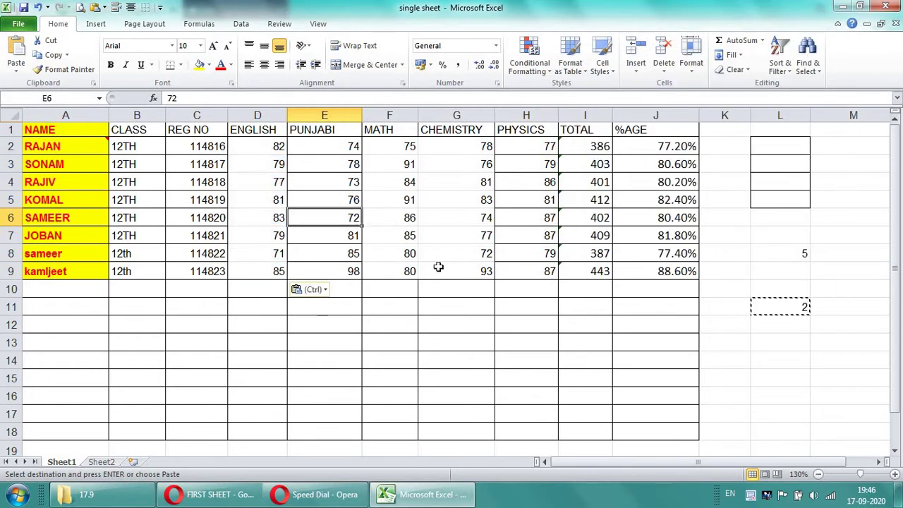
Apply All Borders to the MATH and CHEMISTRY marks in F2:G9
{"action": "key", "text": "Escape"}
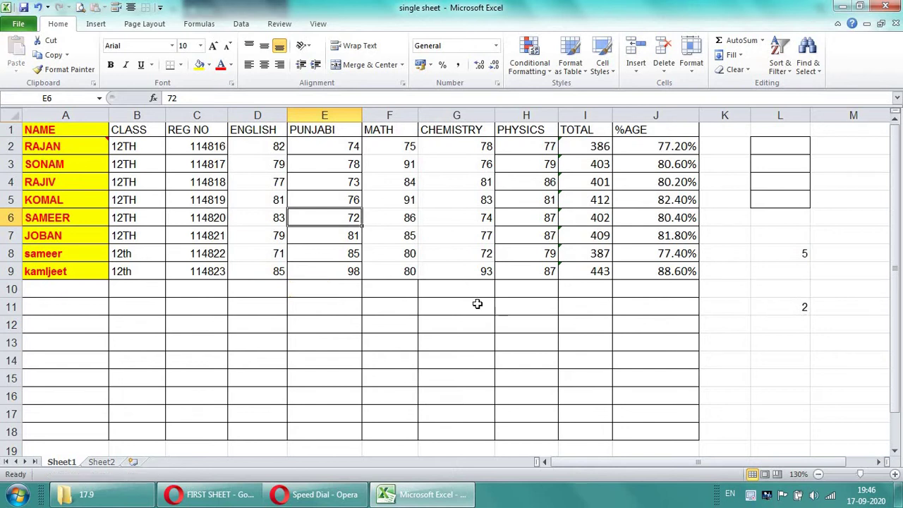
{"action": "left_click_drag", "start_coordinate": [395, 147], "coordinate": [479, 276]}
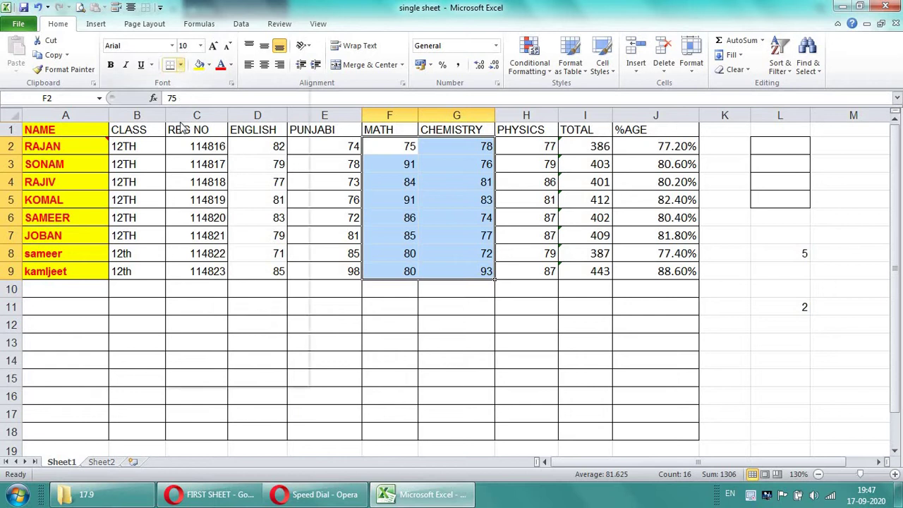
{"action": "left_click", "coordinate": [180, 64]}
{"action": "left_click", "coordinate": [191, 173]}
{"action": "left_click", "coordinate": [312, 225]}
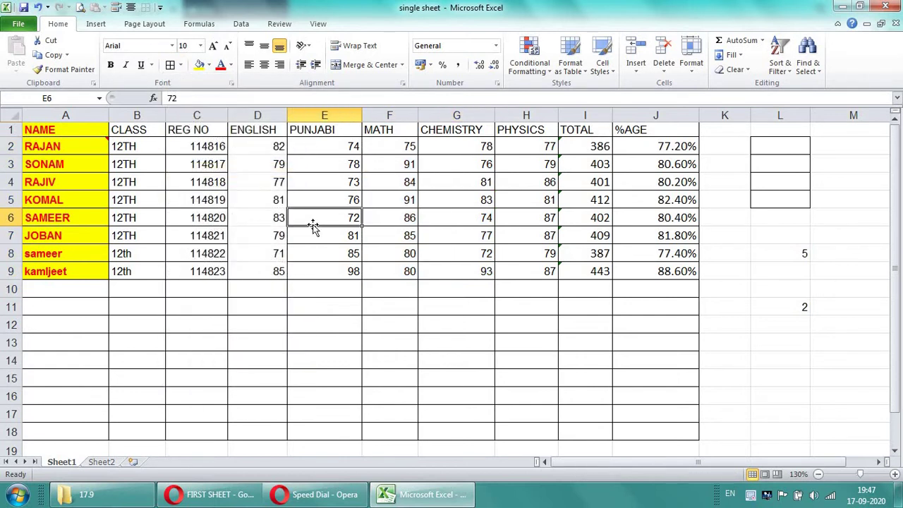
Delete the helper values in L8:L11 and narrow the PUNJABI and MATH columns
{"action": "left_click_drag", "start_coordinate": [781, 255], "coordinate": [788, 312]}
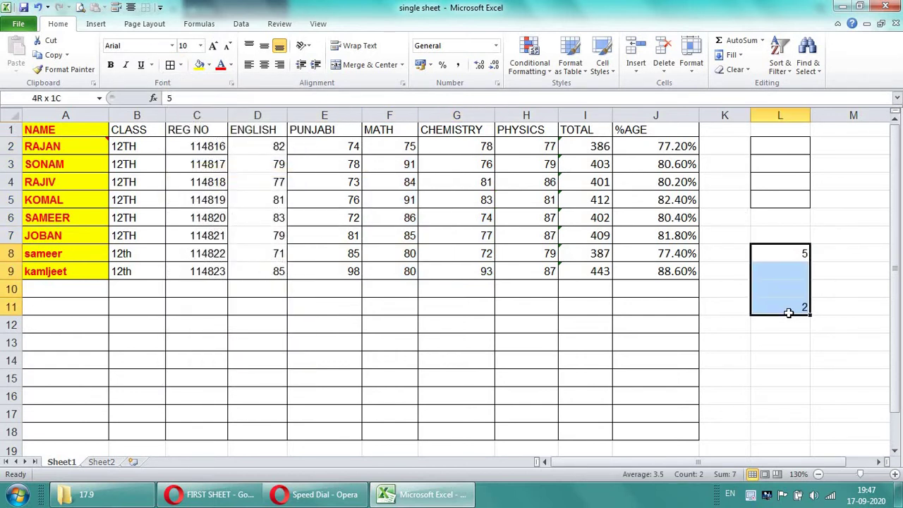
{"action": "key", "text": "Delete"}
{"action": "left_click", "coordinate": [584, 200]}
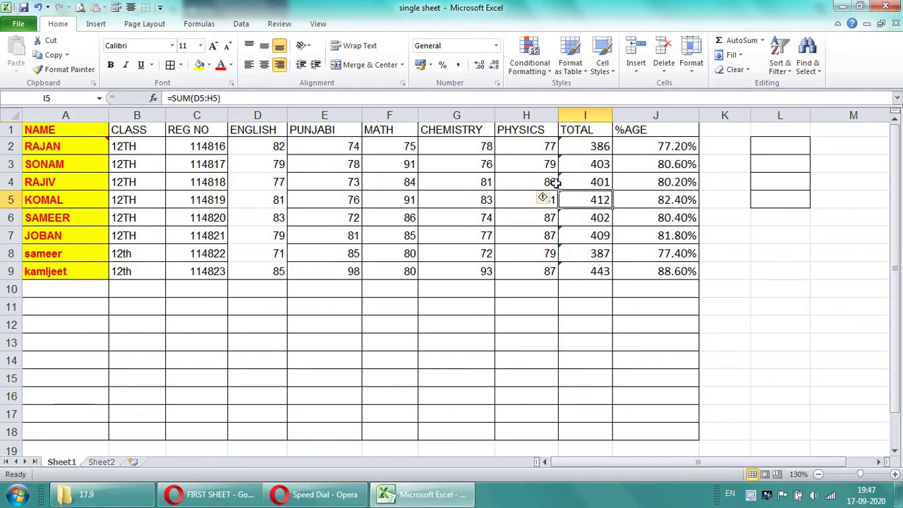
{"action": "left_click_drag", "start_coordinate": [415, 114], "coordinate": [346, 115]}
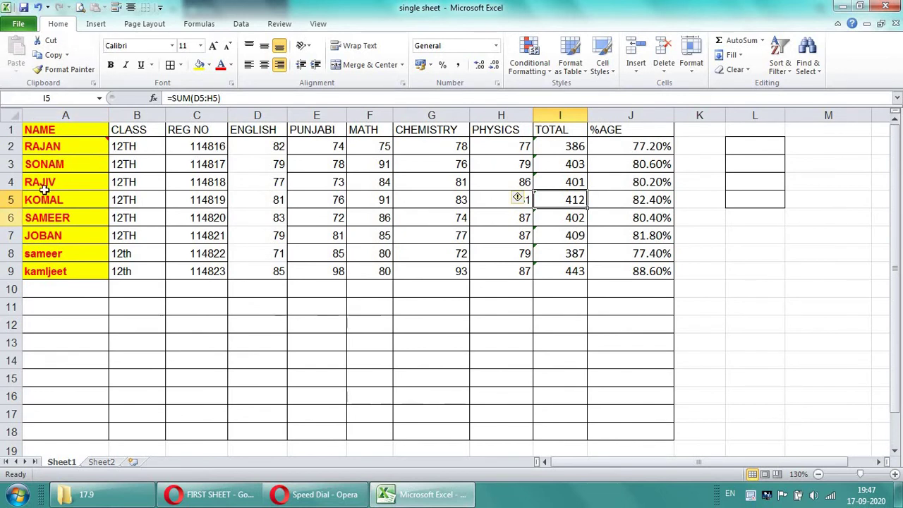
Copy the names RAJIV to JOBAN from A4:A7
{"action": "left_click_drag", "start_coordinate": [45, 182], "coordinate": [60, 236]}
{"action": "left_click", "coordinate": [42, 58]}
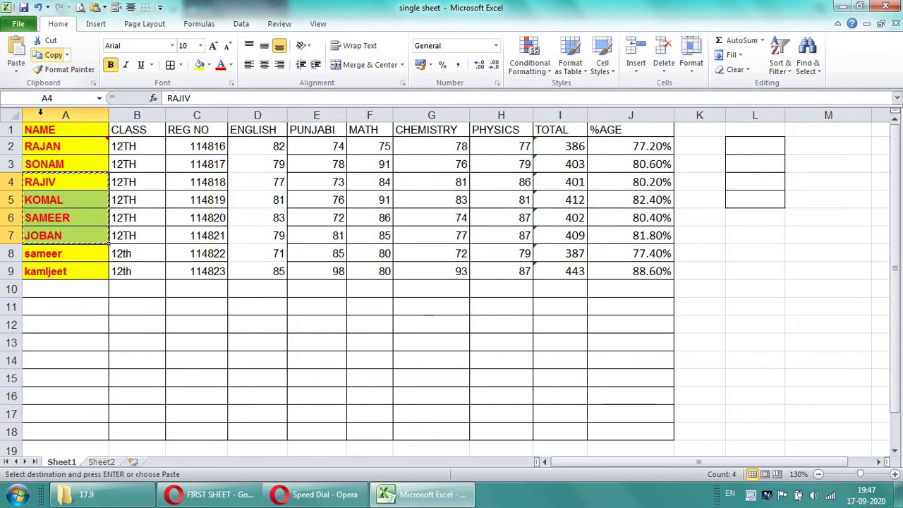
{"action": "left_click", "coordinate": [16, 74]}
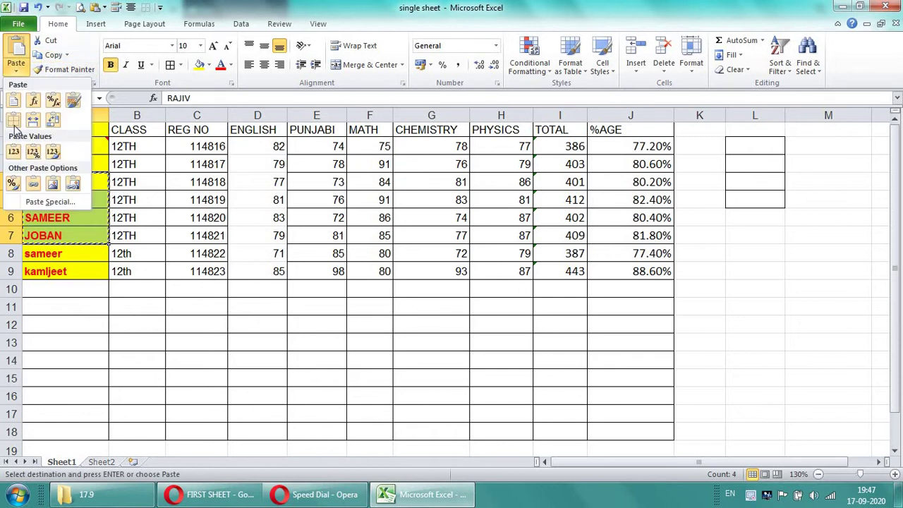
{"action": "left_click", "coordinate": [31, 201]}
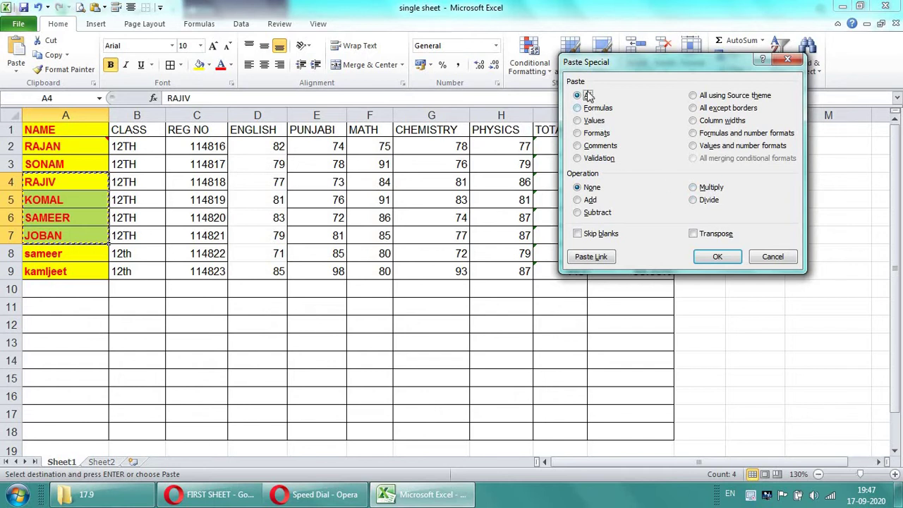
{"action": "left_click", "coordinate": [770, 260]}
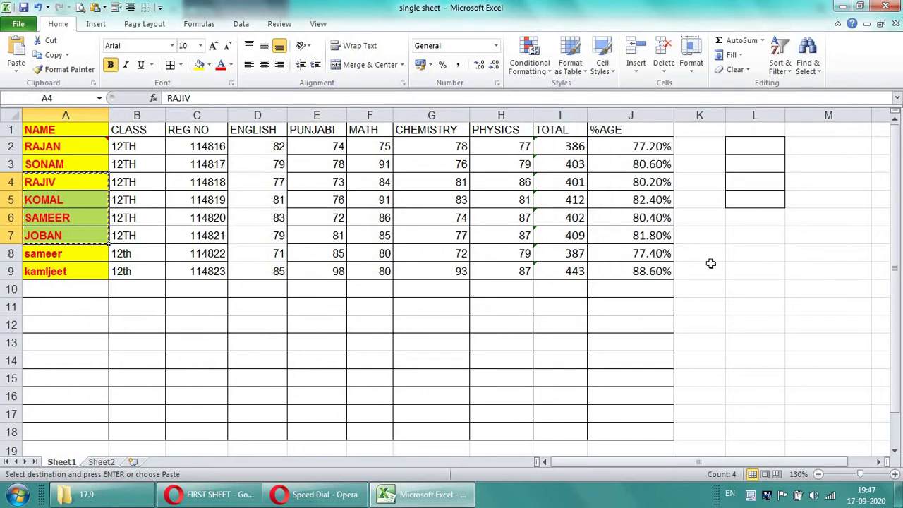
Paste the names into B10:B13 via Paste Special with All, keeping their formatting
{"action": "left_click", "coordinate": [133, 289]}
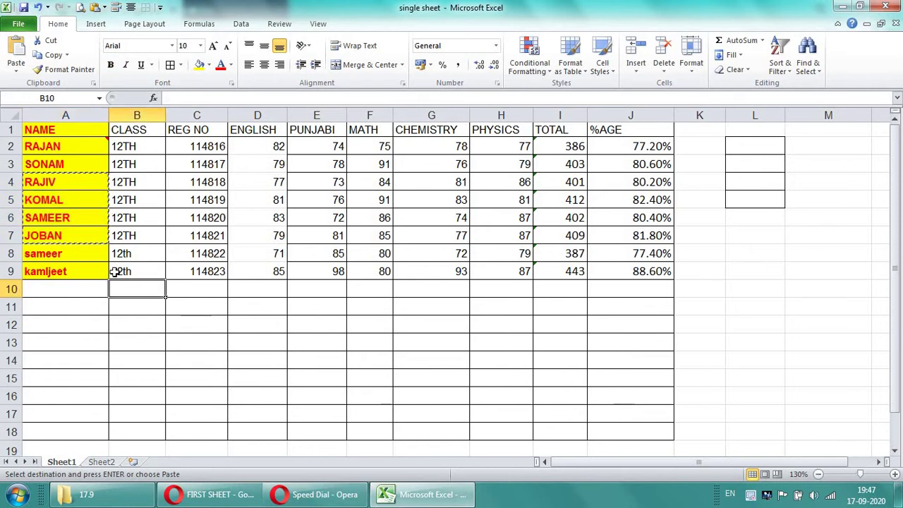
{"action": "left_click", "coordinate": [16, 69]}
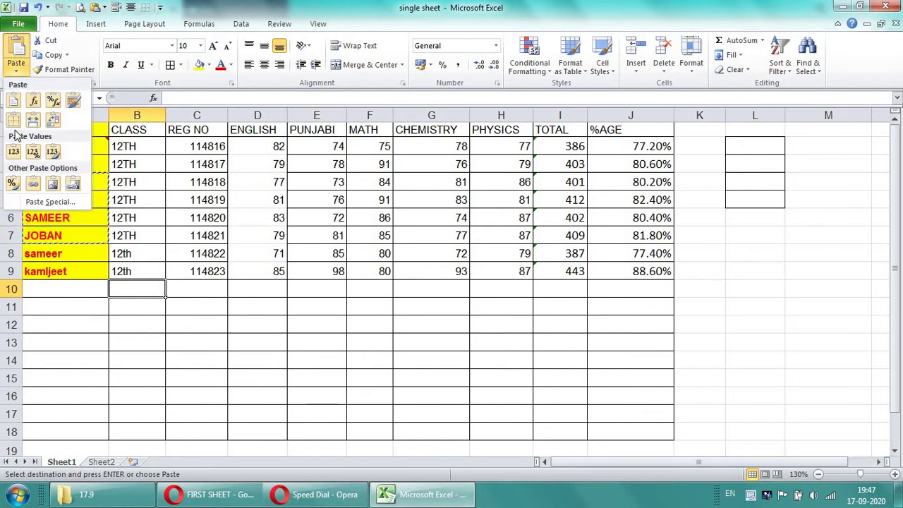
{"action": "left_click", "coordinate": [29, 204]}
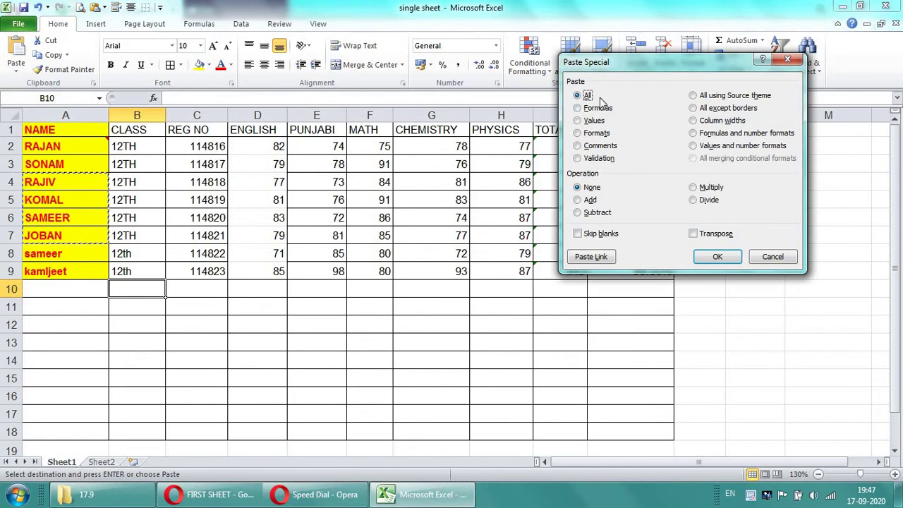
{"action": "left_click", "coordinate": [704, 261]}
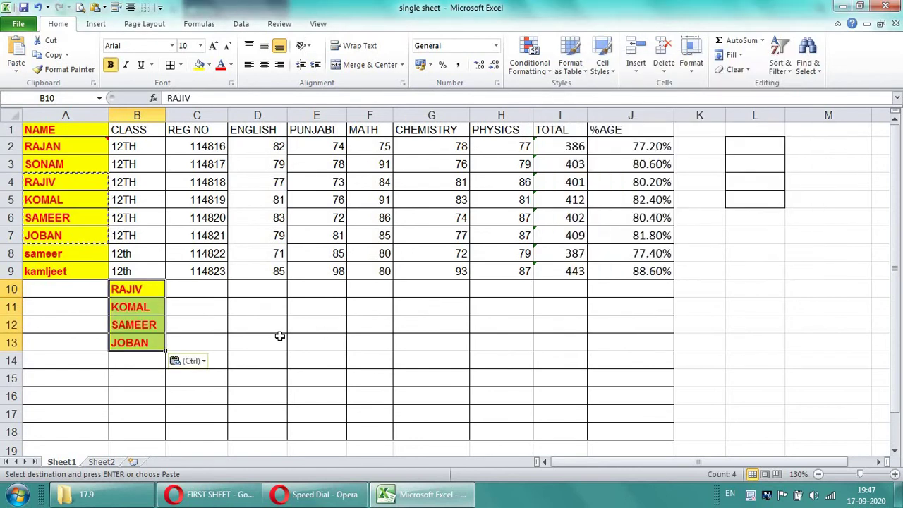
{"action": "left_click", "coordinate": [182, 288]}
Paste the copied names into C10:C13 as plain values only
{"action": "left_click", "coordinate": [16, 69]}
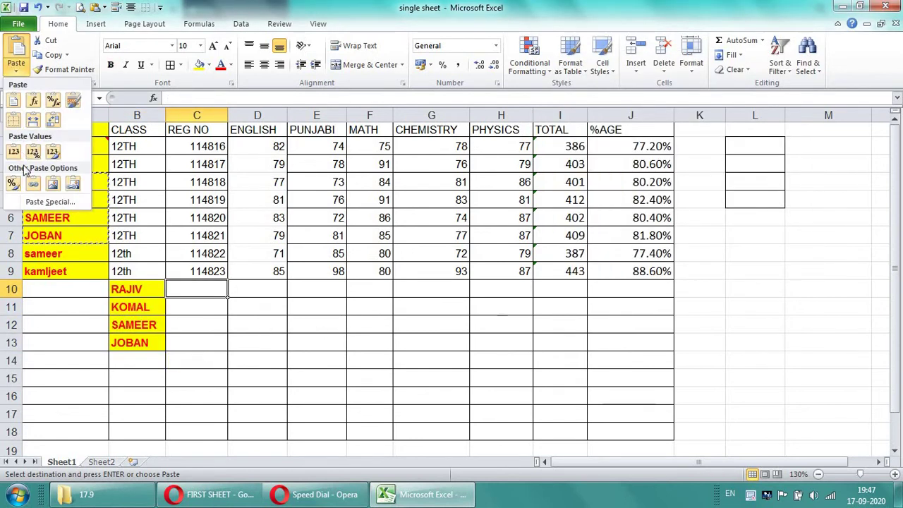
{"action": "left_click", "coordinate": [28, 205]}
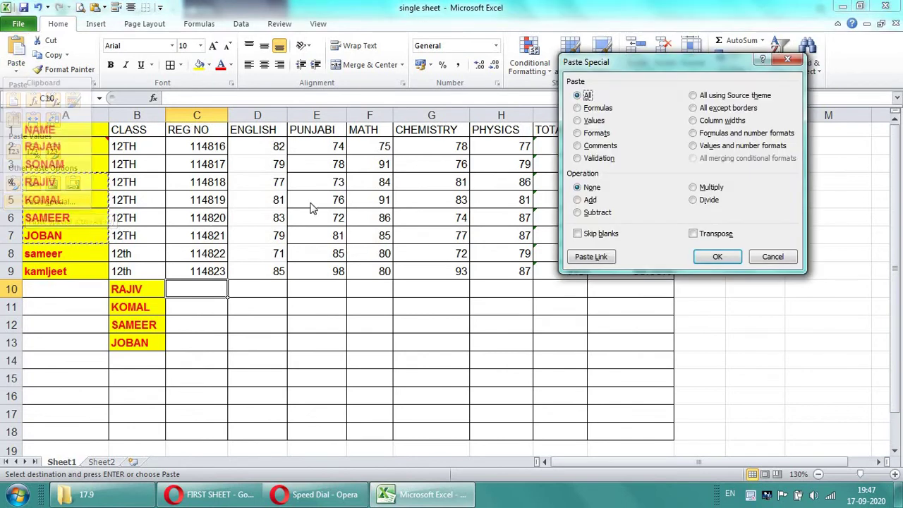
{"action": "left_click", "coordinate": [577, 121]}
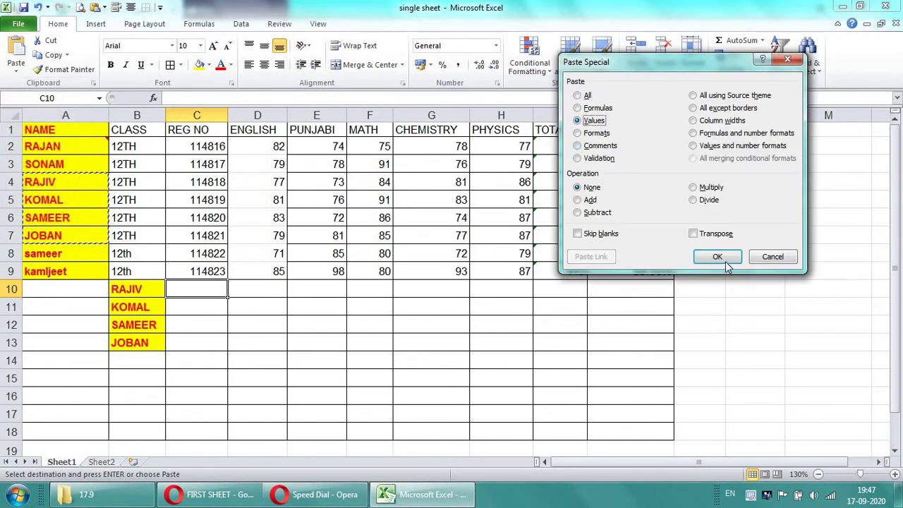
{"action": "left_click", "coordinate": [719, 256]}
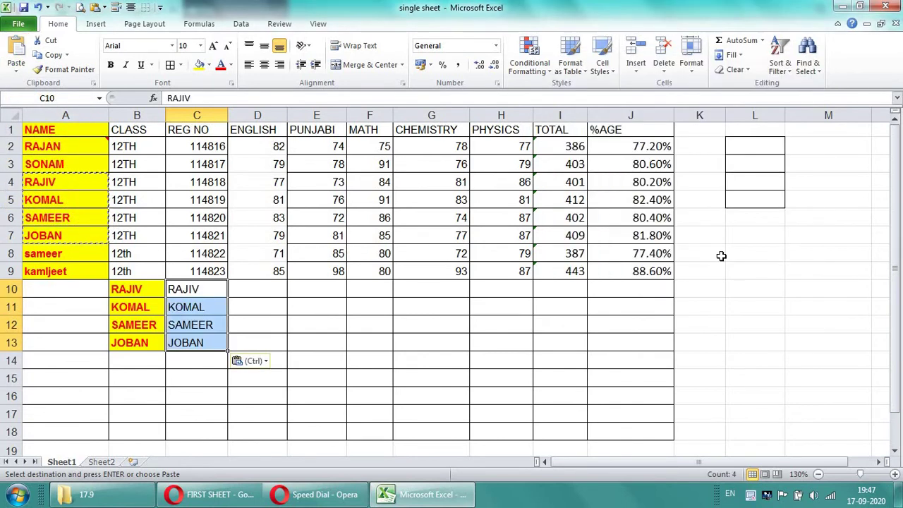
Paste only the yellow-fill formatting onto D10:D13, then select the names A2:A9
{"action": "left_click", "coordinate": [262, 287]}
{"action": "left_click", "coordinate": [16, 73]}
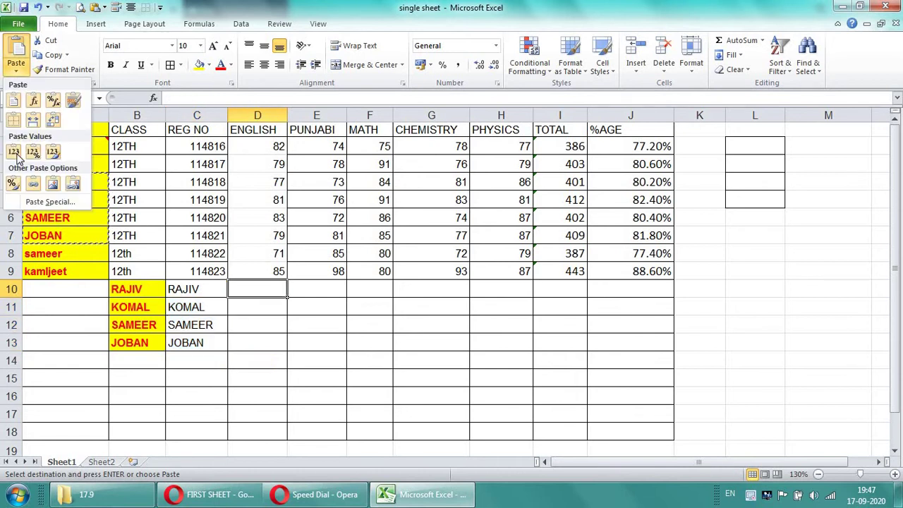
{"action": "left_click", "coordinate": [39, 202]}
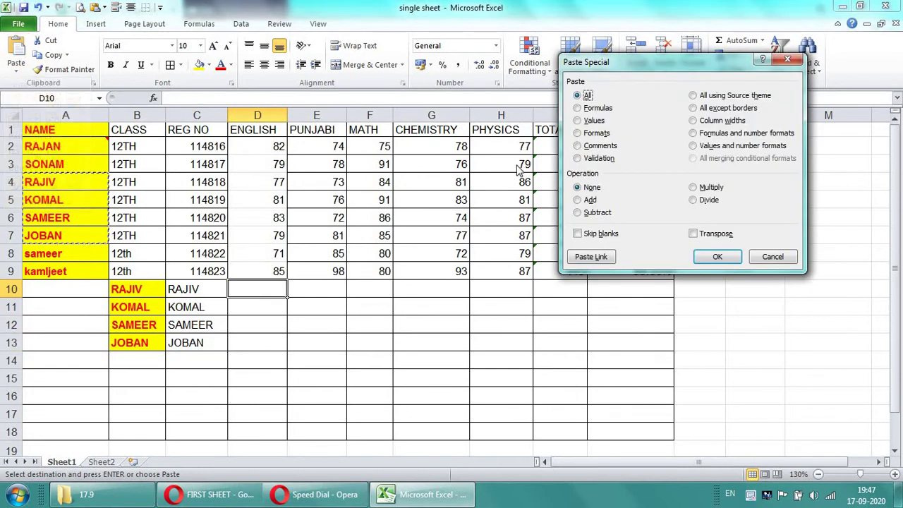
{"action": "left_click", "coordinate": [578, 133]}
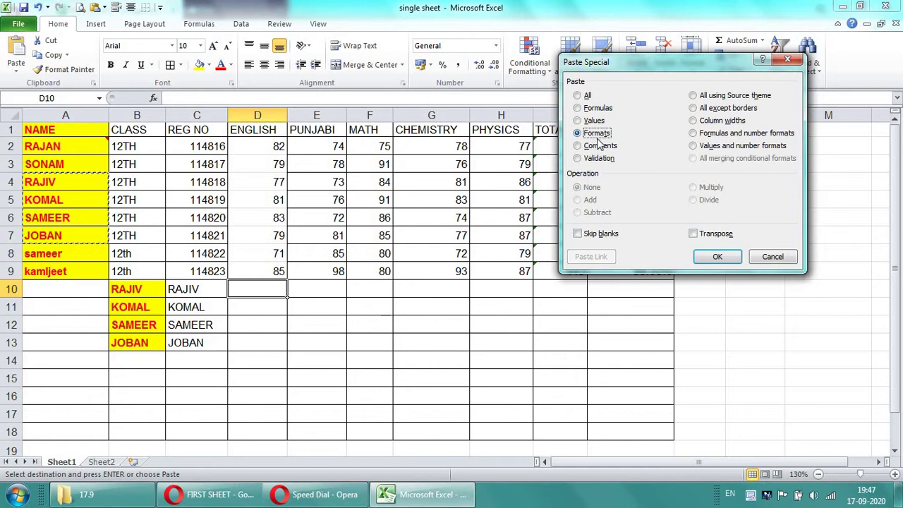
{"action": "left_click", "coordinate": [705, 259]}
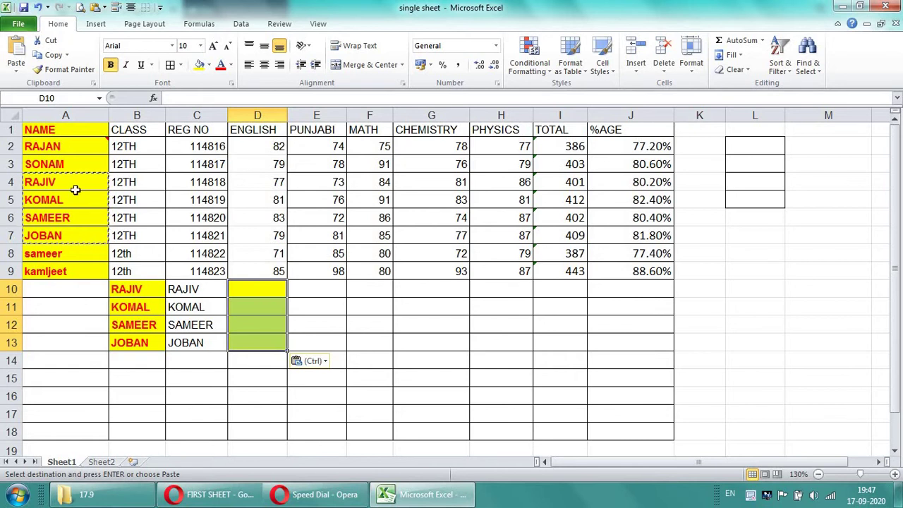
{"action": "left_click", "coordinate": [318, 297]}
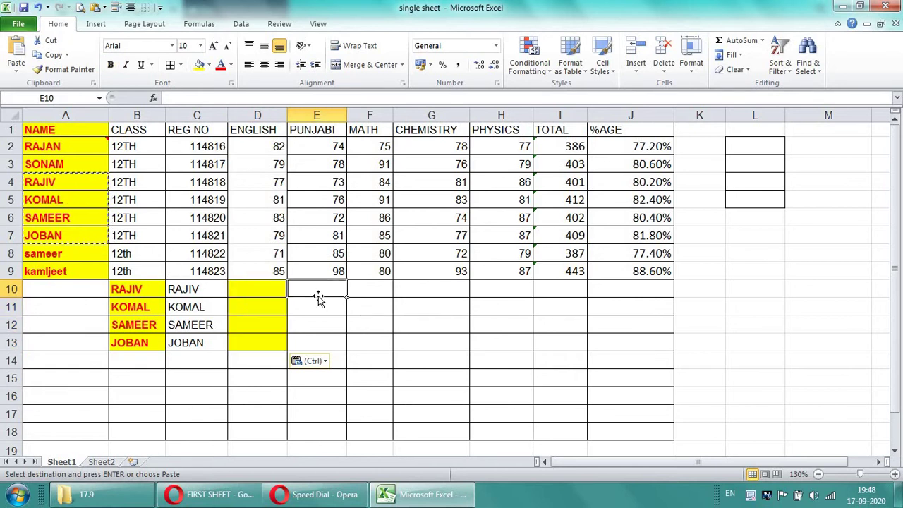
{"action": "left_click_drag", "start_coordinate": [42, 146], "coordinate": [44, 270]}
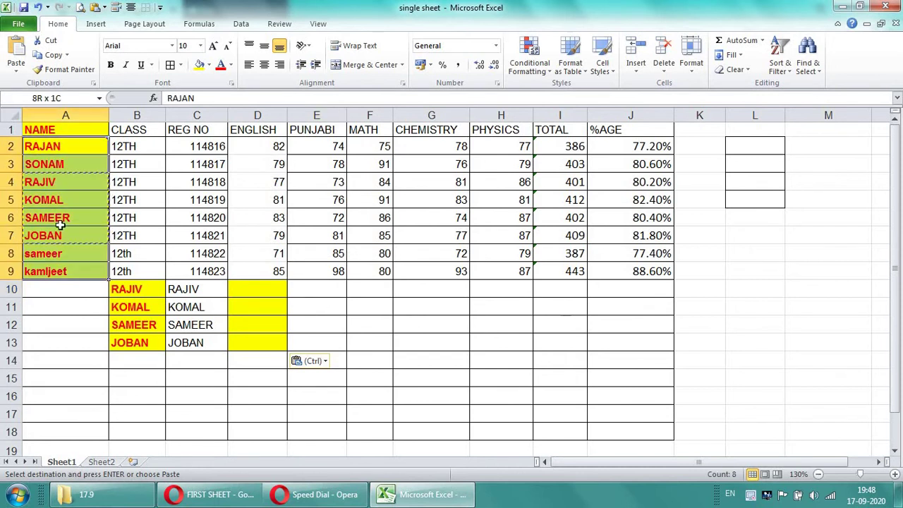
Copy NAME cells A1:A9 and paste only their formatting onto J1:J9
{"action": "left_click_drag", "start_coordinate": [55, 129], "coordinate": [53, 267]}
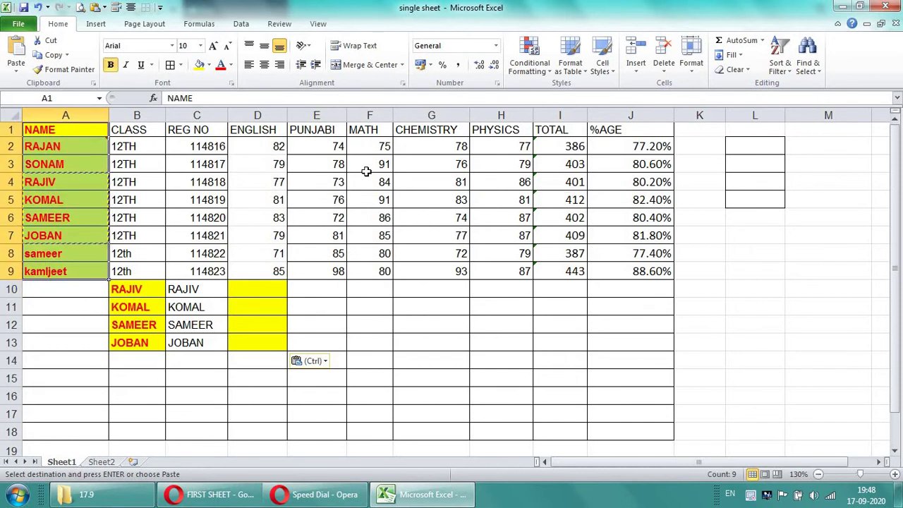
{"action": "left_click", "coordinate": [15, 68]}
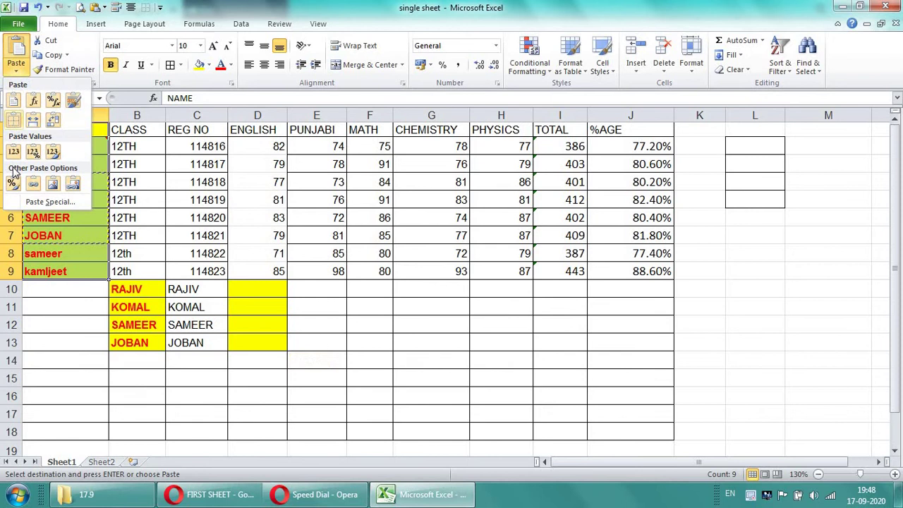
{"action": "left_click", "coordinate": [40, 56]}
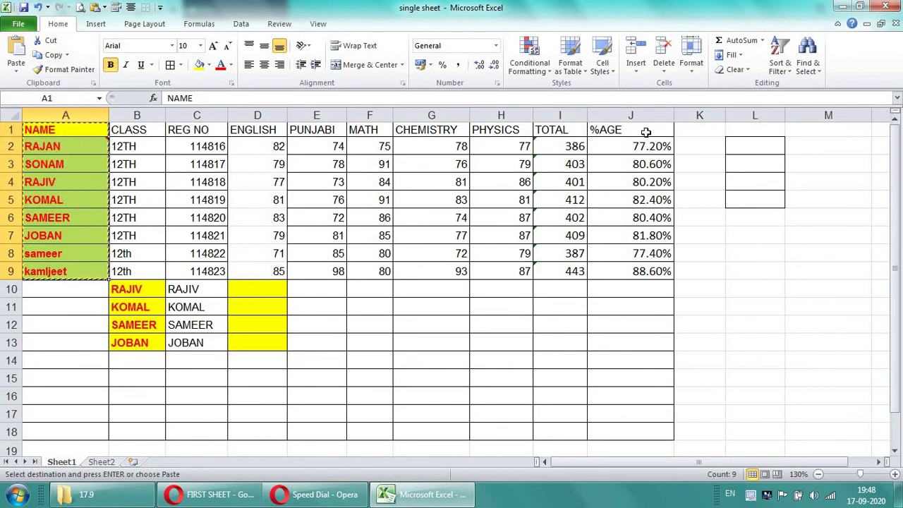
{"action": "left_click_drag", "start_coordinate": [642, 129], "coordinate": [638, 271]}
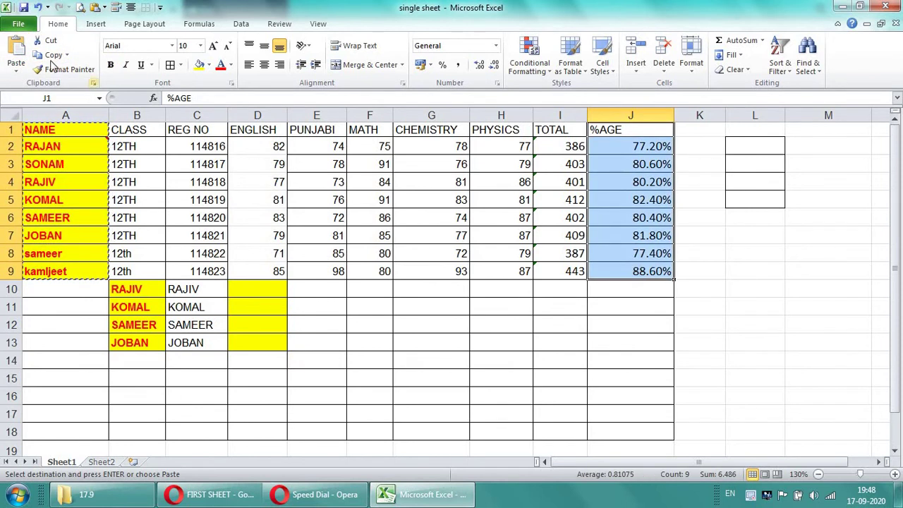
{"action": "left_click", "coordinate": [19, 69]}
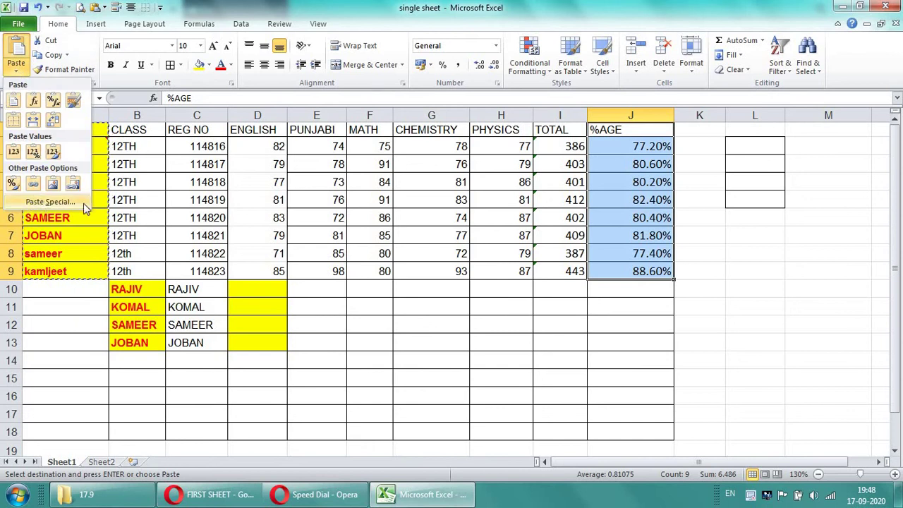
{"action": "left_click", "coordinate": [34, 204]}
{"action": "left_click", "coordinate": [595, 133]}
{"action": "left_click", "coordinate": [716, 257]}
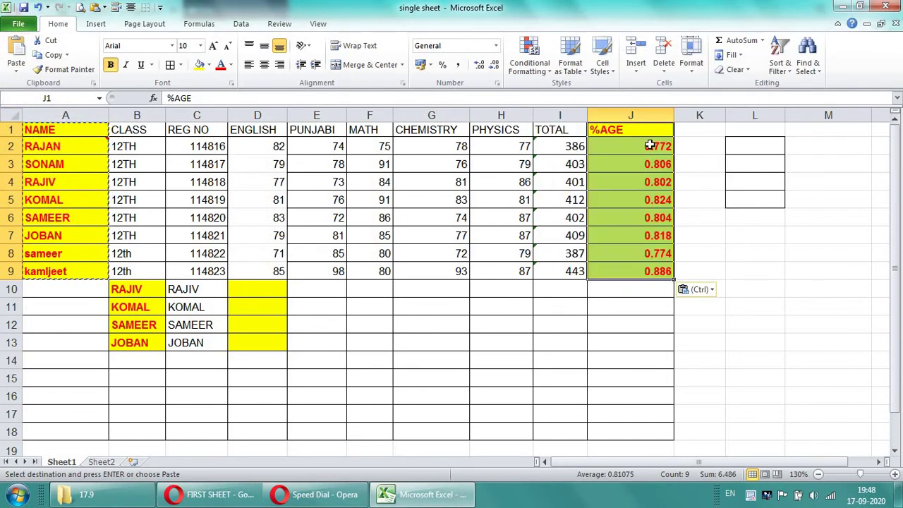
Format the %AGE values J2:J9 as percentages with two decimal places
{"action": "left_click_drag", "start_coordinate": [650, 145], "coordinate": [649, 274]}
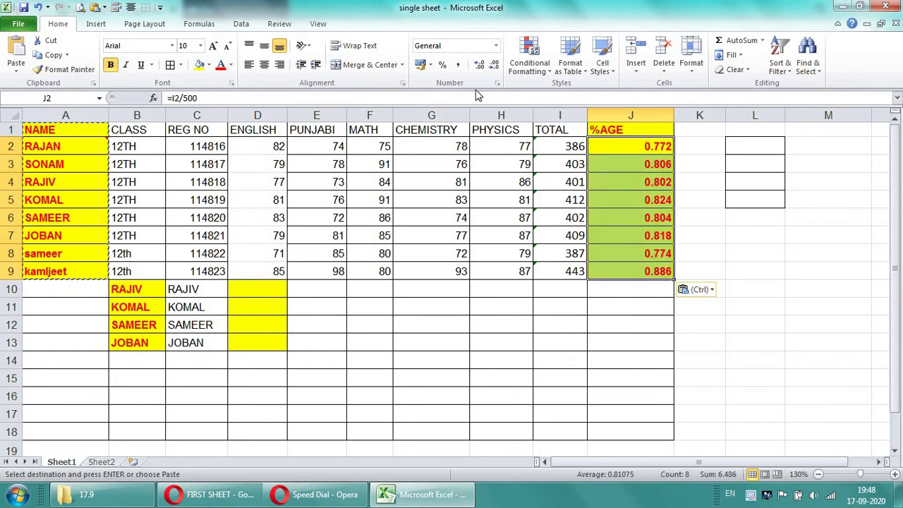
{"action": "left_click", "coordinate": [442, 64]}
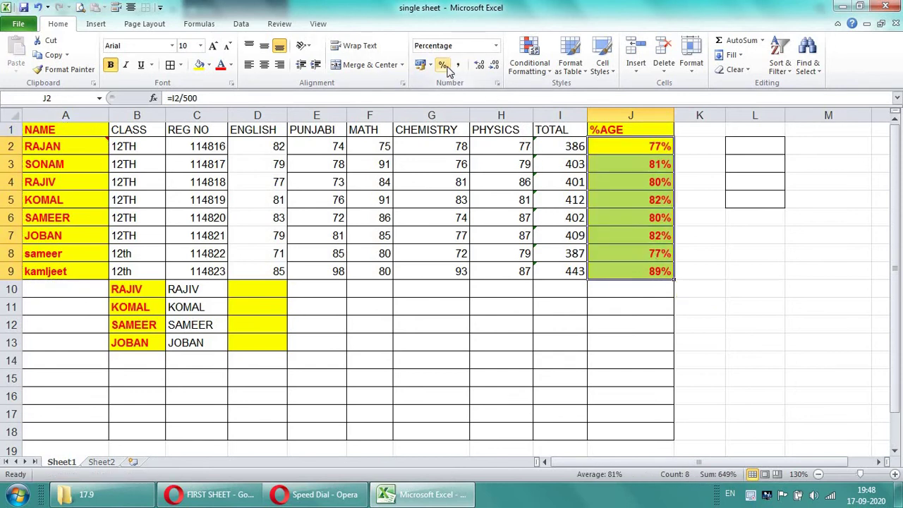
{"action": "double_click", "coordinate": [479, 71]}
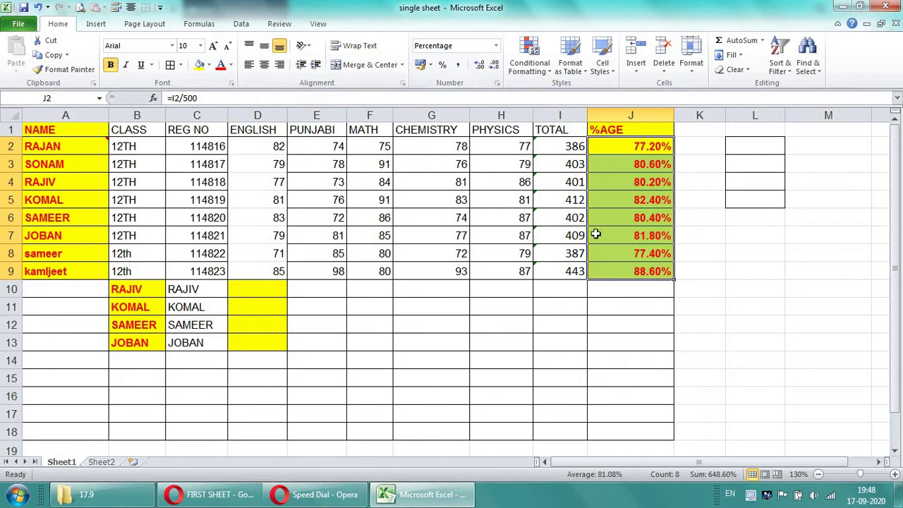
{"action": "left_click", "coordinate": [577, 309]}
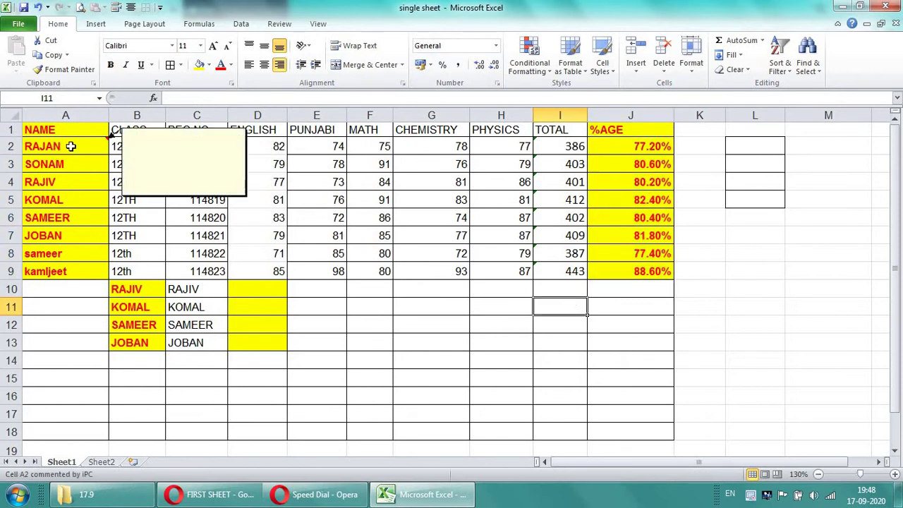
Copy RAJAN's cell A2 along with its topper comment
{"action": "left_click", "coordinate": [119, 199]}
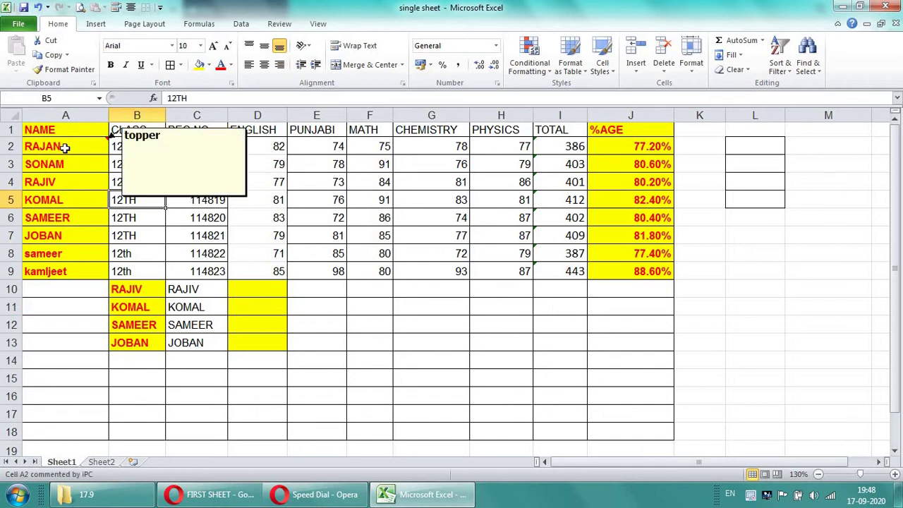
{"action": "left_click", "coordinate": [64, 146]}
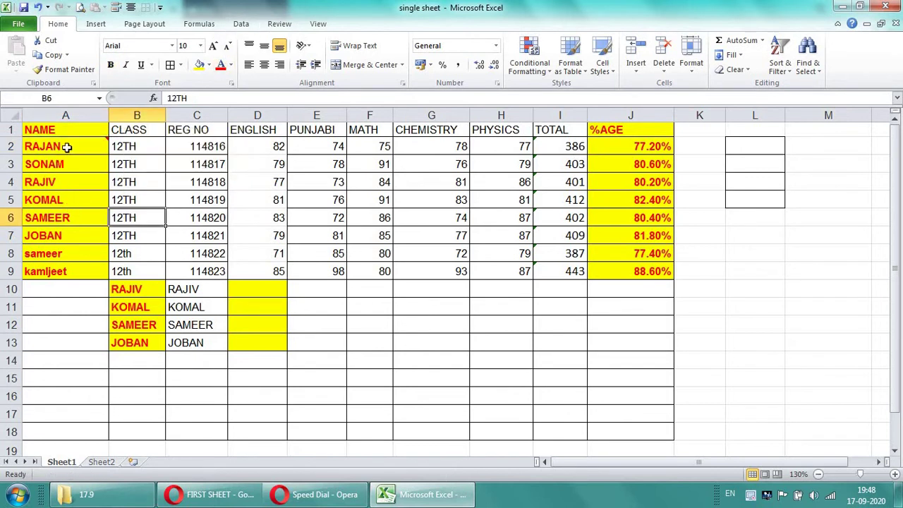
{"action": "mouse_move", "coordinate": [67, 146]}
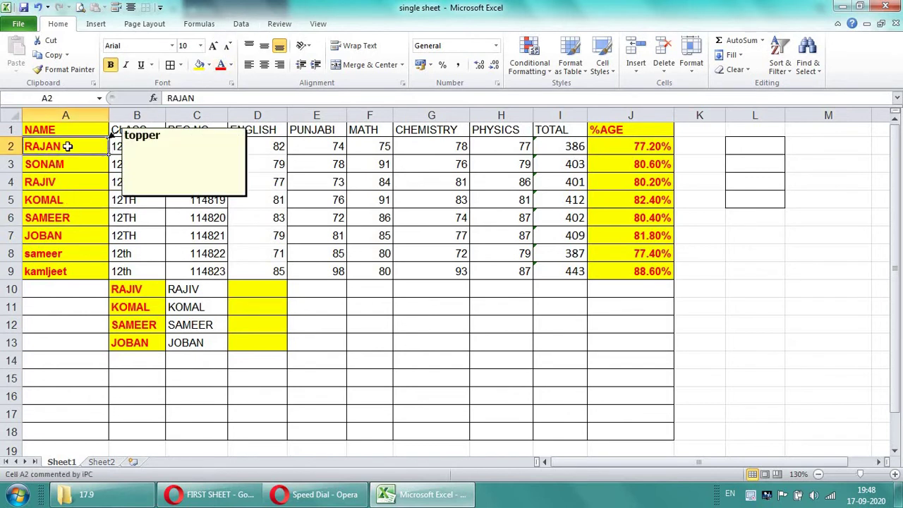
{"action": "left_click", "coordinate": [49, 54]}
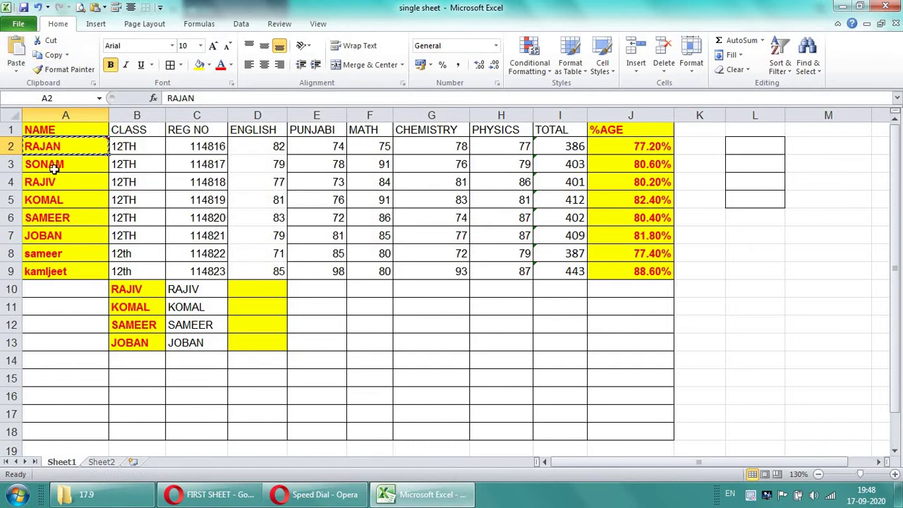
{"action": "mouse_move", "coordinate": [71, 150]}
Paste only the comment onto J2 using Paste Special Comments
{"action": "left_click", "coordinate": [618, 148]}
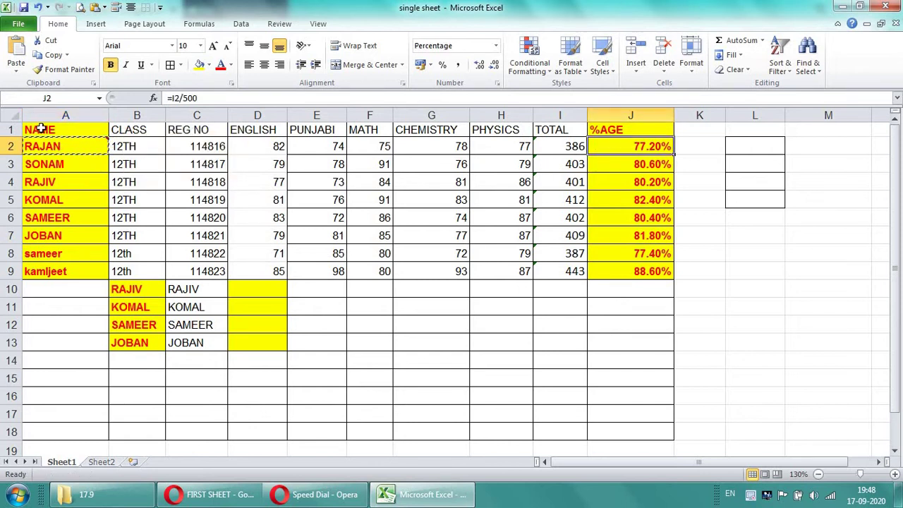
{"action": "left_click", "coordinate": [16, 68]}
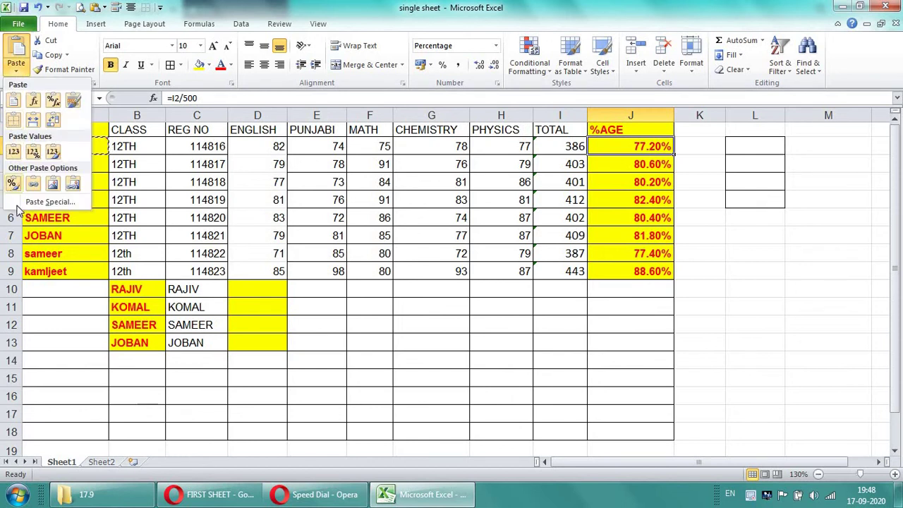
{"action": "left_click", "coordinate": [42, 201]}
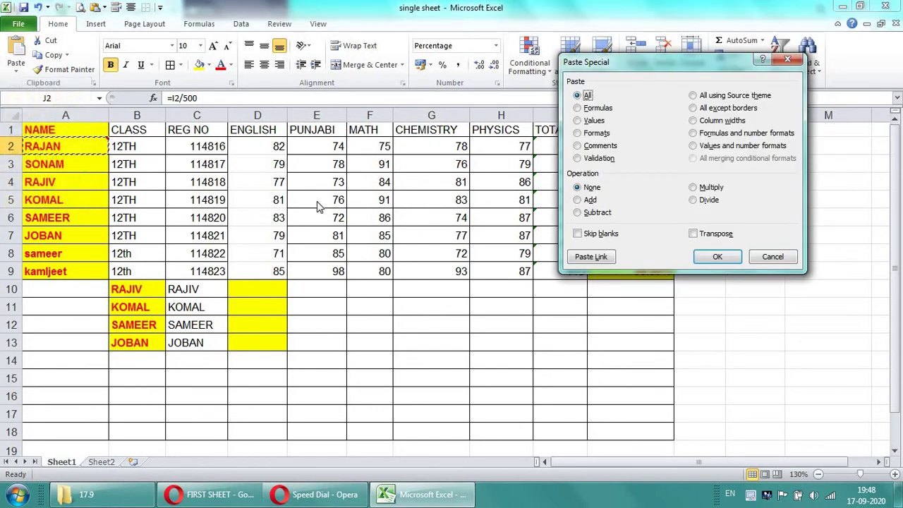
{"action": "left_click", "coordinate": [577, 145]}
{"action": "left_click", "coordinate": [705, 257]}
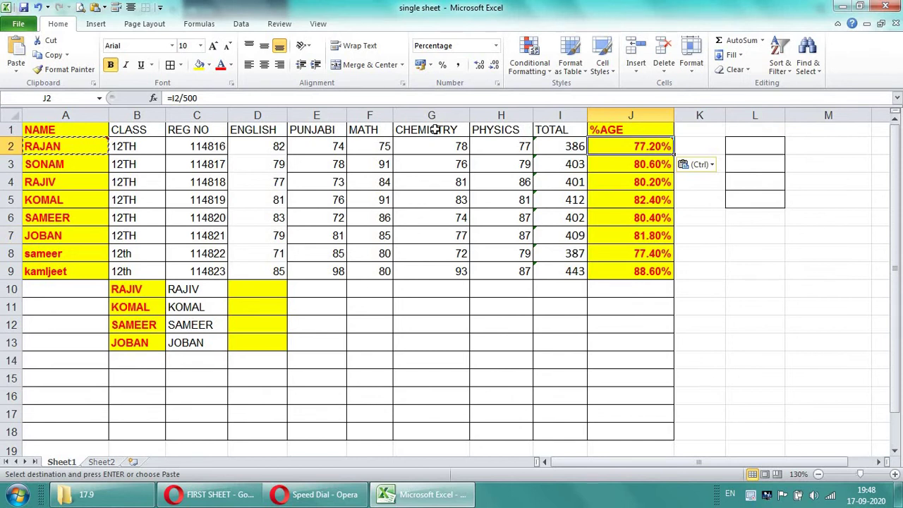
{"action": "left_click", "coordinate": [616, 235]}
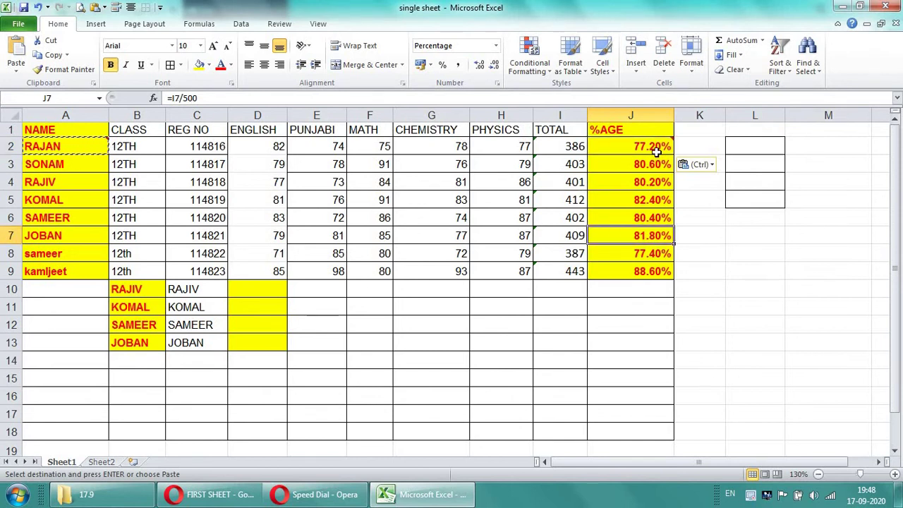
{"action": "mouse_move", "coordinate": [655, 148]}
{"action": "mouse_move", "coordinate": [79, 144]}
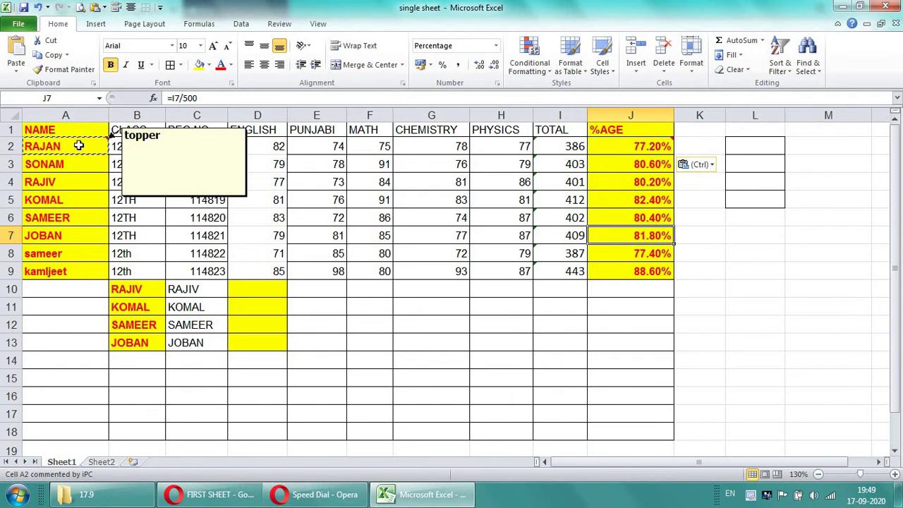
Enter 44 in D10 and discard the rejected 5555 entry in D11
{"action": "left_click", "coordinate": [256, 218]}
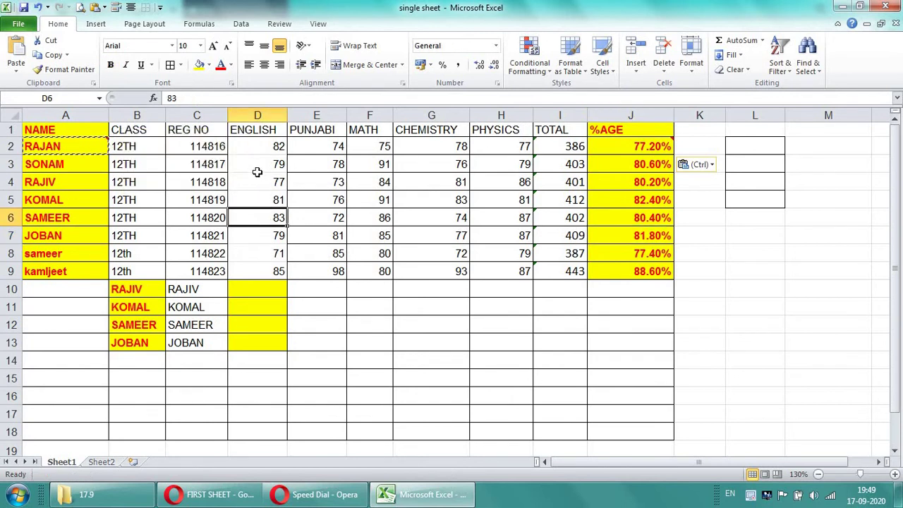
{"action": "left_click", "coordinate": [257, 166]}
{"action": "left_click", "coordinate": [258, 146]}
{"action": "left_click", "coordinate": [269, 289]}
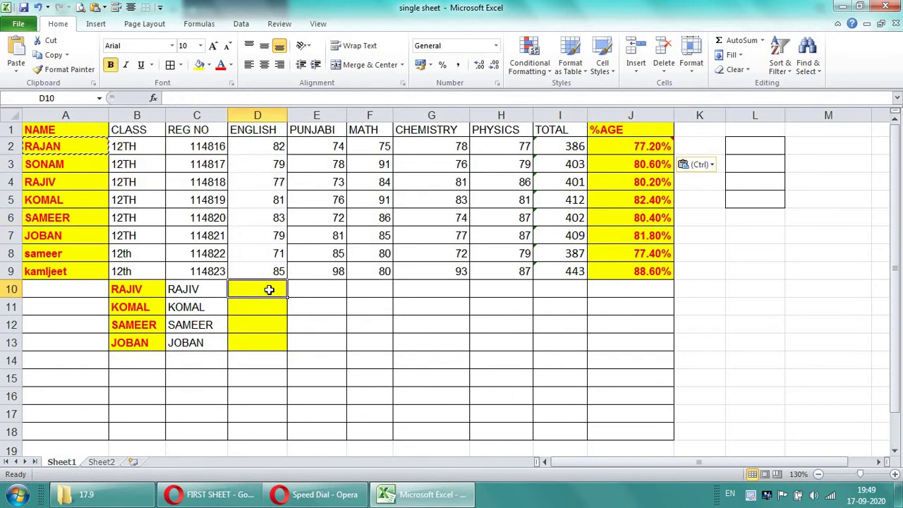
{"action": "type", "text": "44"}
{"action": "key", "text": "Return"}
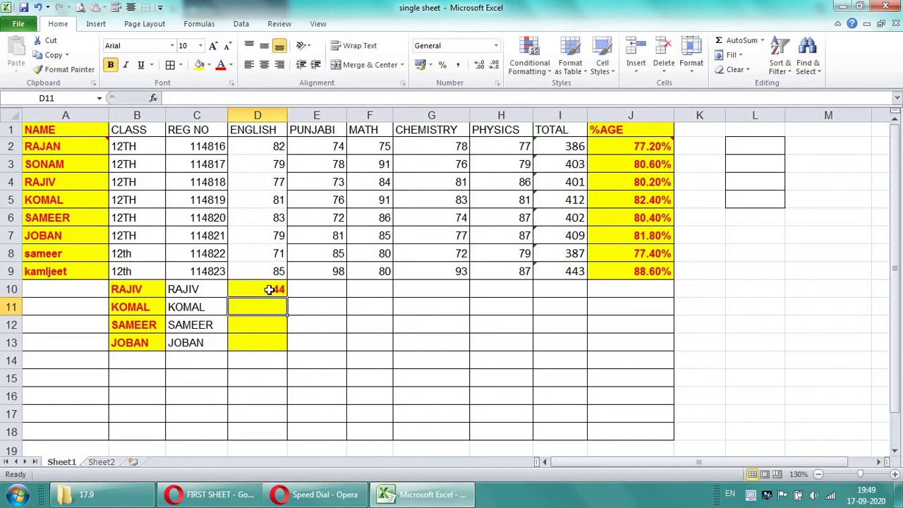
{"action": "type", "text": "5555"}
{"action": "key", "text": "Return"}
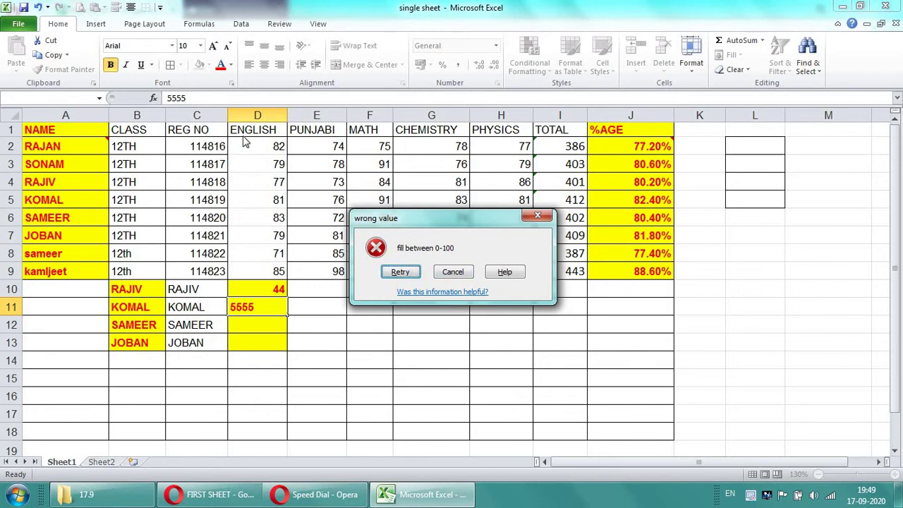
{"action": "left_click", "coordinate": [453, 274]}
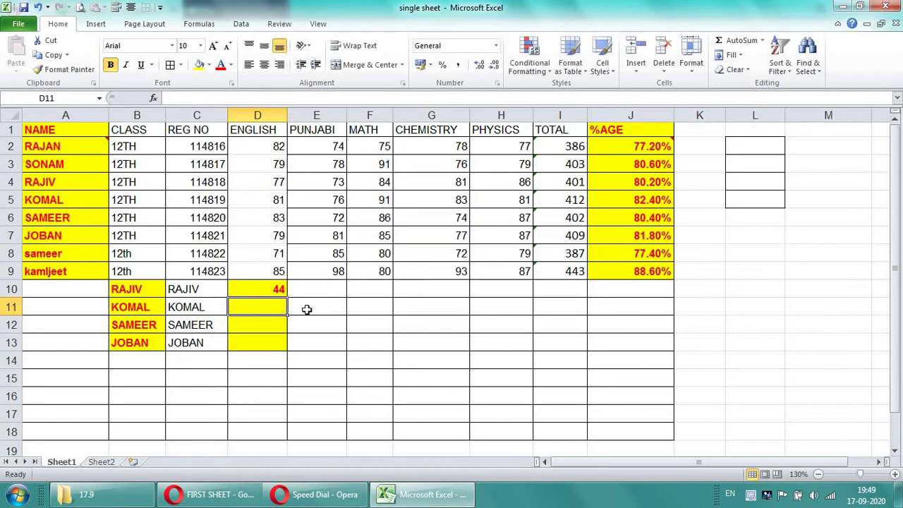
Change JOBAN's English mark in D7 to 455
{"action": "key", "text": "Up"}
{"action": "key", "text": "Up"}
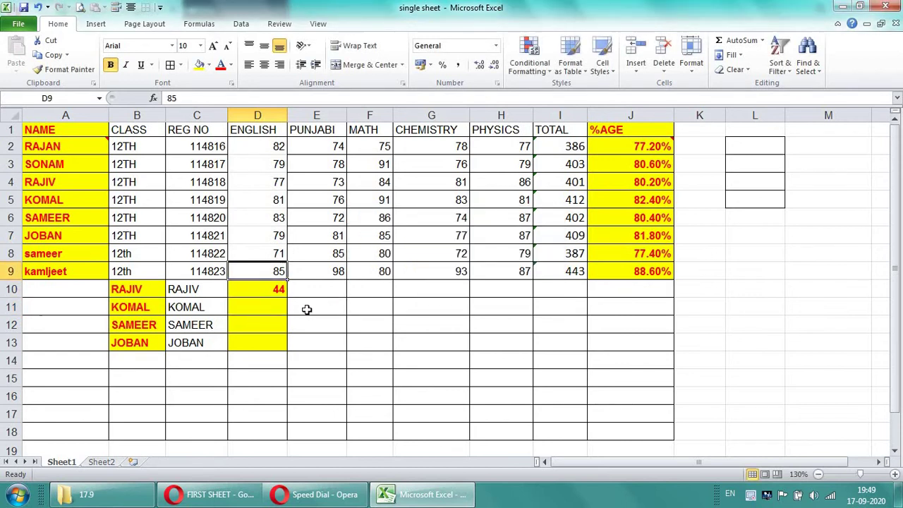
{"action": "key", "text": "Up"}
{"action": "key", "text": "Up"}
{"action": "type", "text": "455"}
{"action": "key", "text": "Return"}
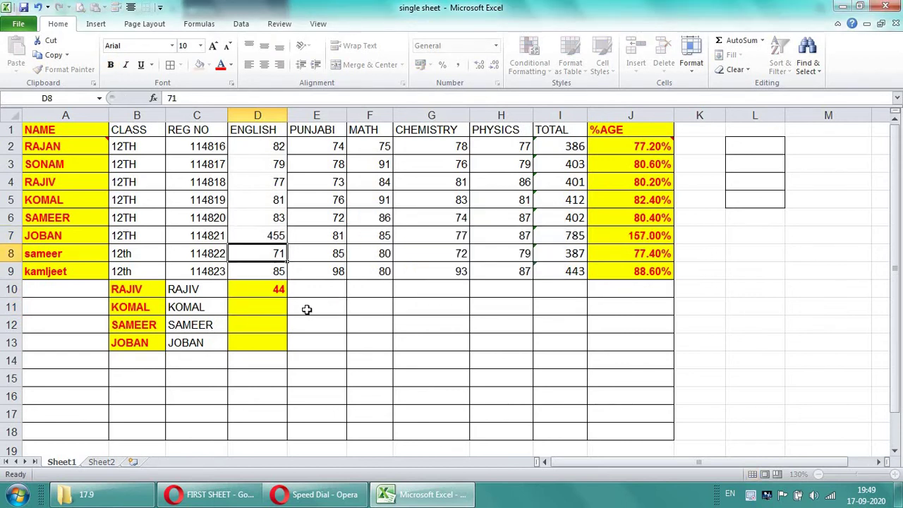
Try 555 in D11, cancel the out-of-range alert, and select D10:D11
{"action": "left_click", "coordinate": [277, 305]}
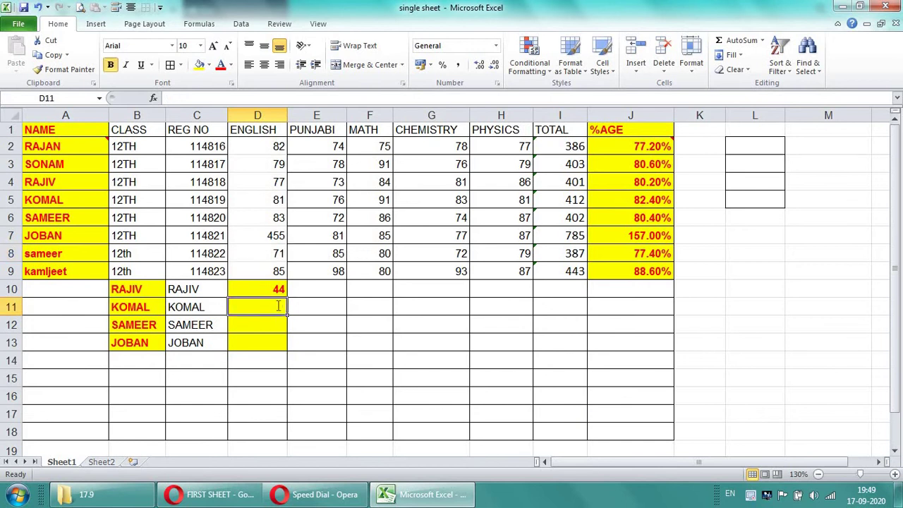
{"action": "type", "text": "555"}
{"action": "key", "text": "Return"}
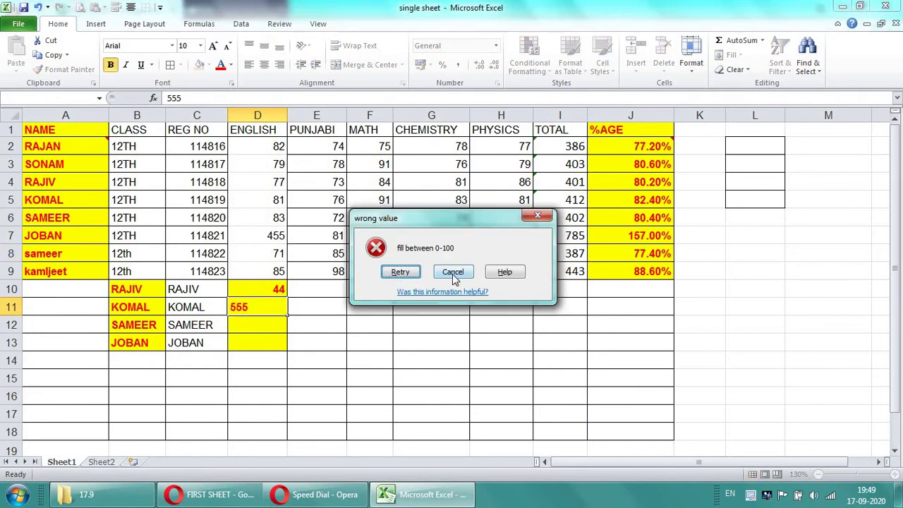
{"action": "left_click", "coordinate": [453, 272]}
{"action": "left_click_drag", "start_coordinate": [274, 302], "coordinate": [278, 308]}
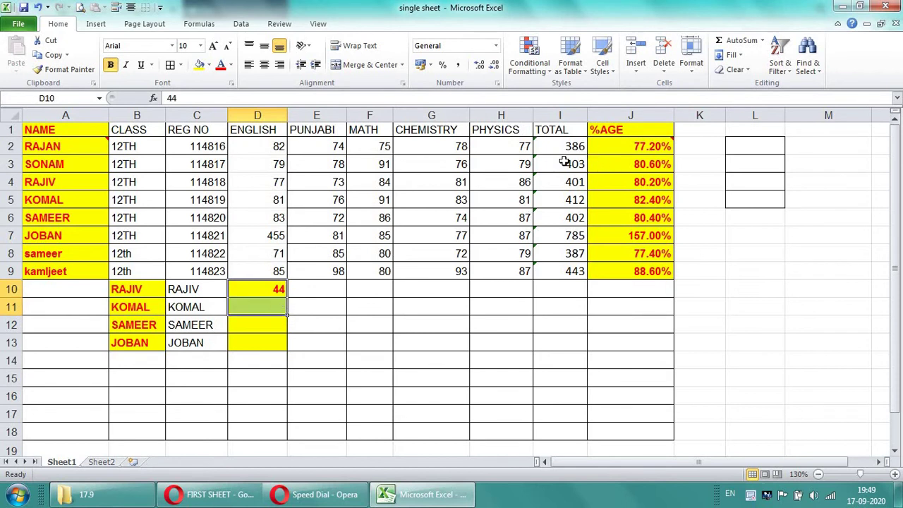
Copy D10:D11 and paste only its validation rule onto PHYSICS H2:H9
{"action": "left_click", "coordinate": [50, 55]}
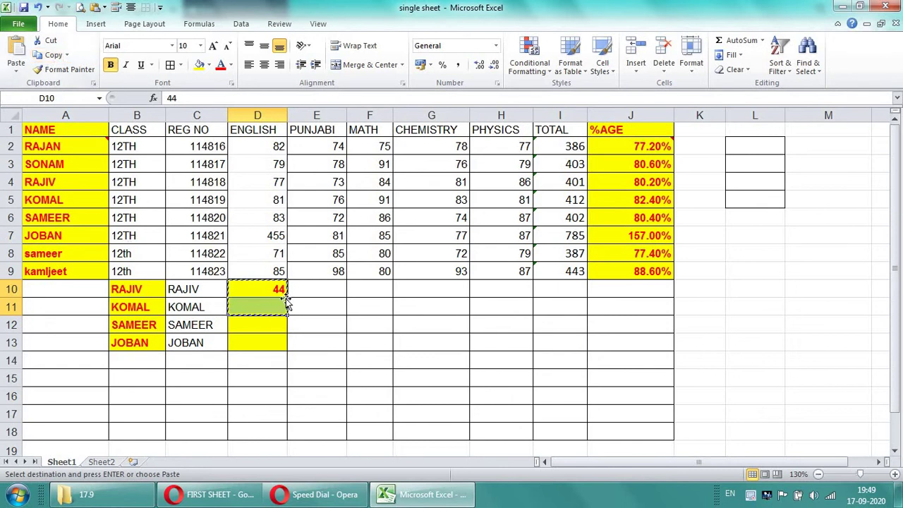
{"action": "left_click_drag", "start_coordinate": [510, 147], "coordinate": [510, 269]}
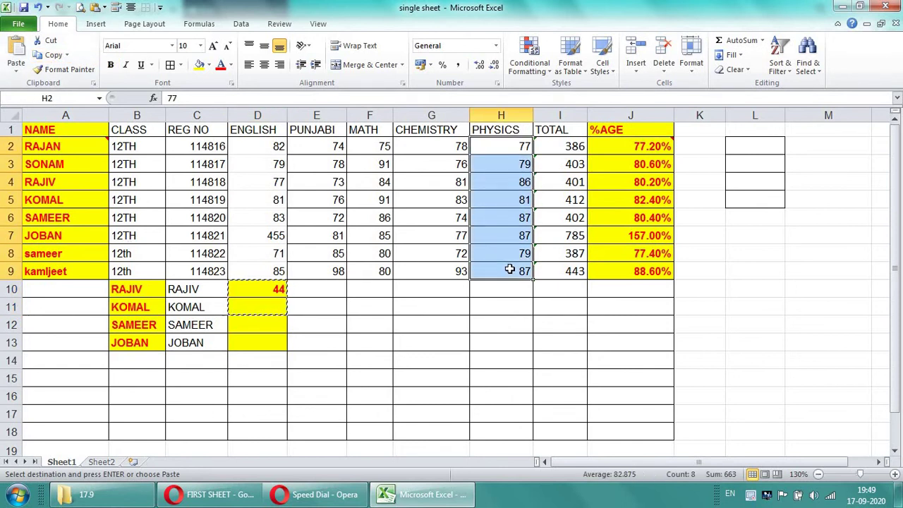
{"action": "left_click", "coordinate": [14, 72]}
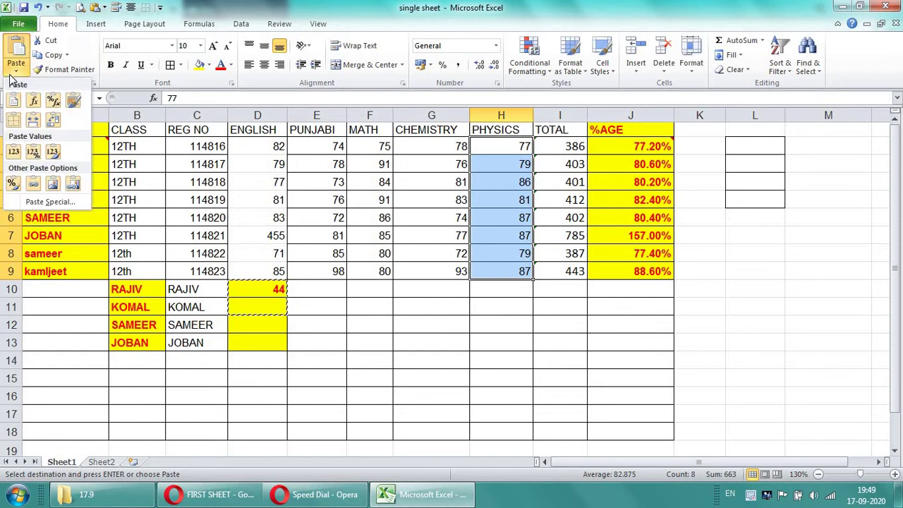
{"action": "left_click", "coordinate": [26, 205]}
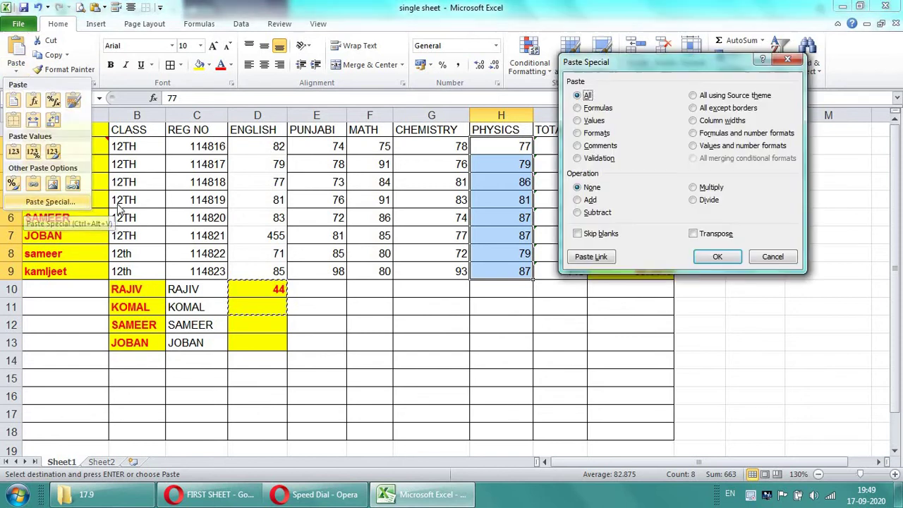
{"action": "left_click", "coordinate": [586, 161]}
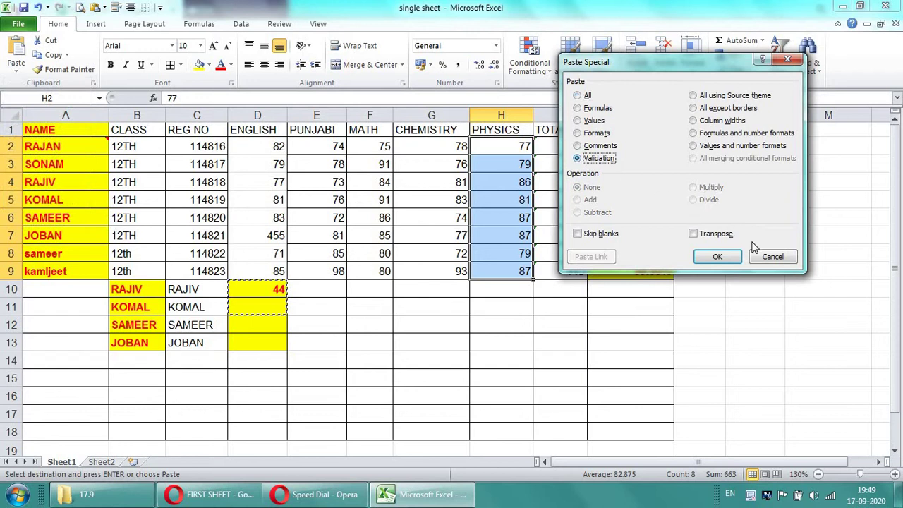
{"action": "left_click", "coordinate": [716, 256]}
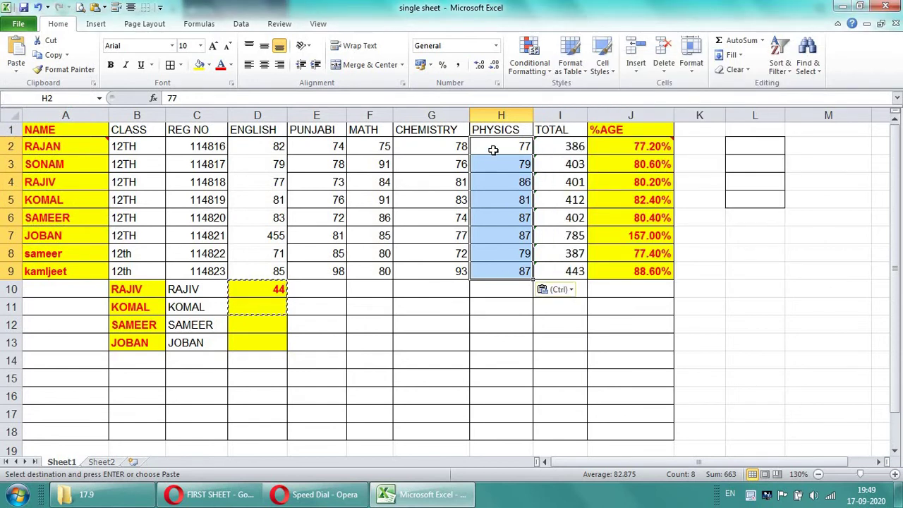
Enter 22 in H2, cancel the rejected 545 in H3, then enter 44
{"action": "left_click", "coordinate": [491, 150]}
{"action": "type", "text": "22"}
{"action": "key", "text": "Return"}
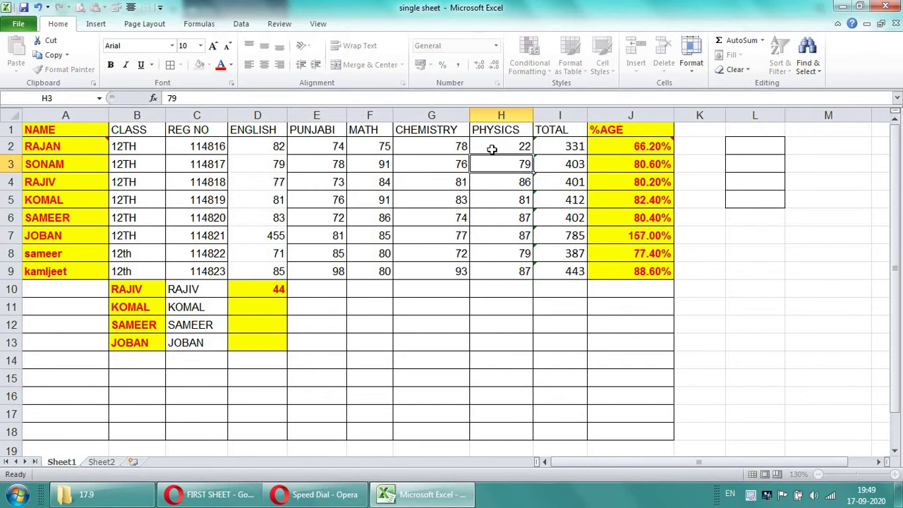
{"action": "type", "text": "545"}
{"action": "key", "text": "Return"}
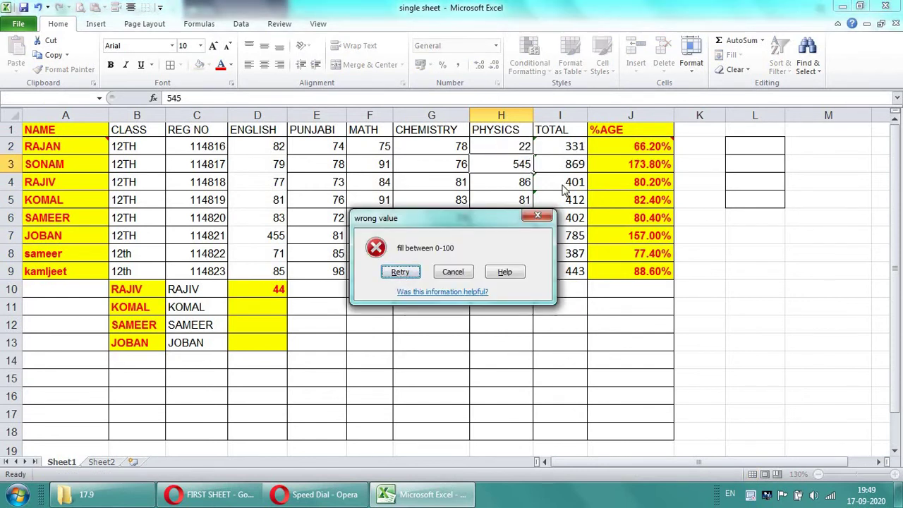
{"action": "left_click", "coordinate": [452, 272]}
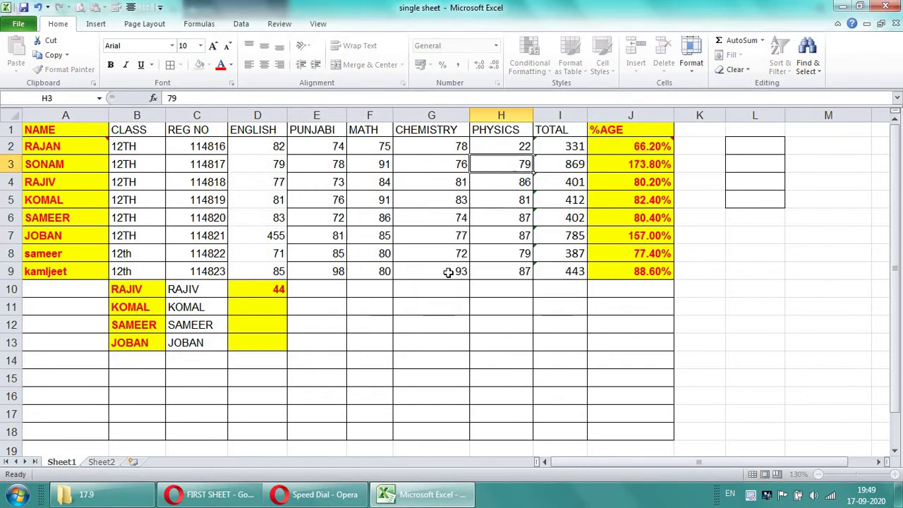
{"action": "type", "text": "44"}
{"action": "key", "text": "Return"}
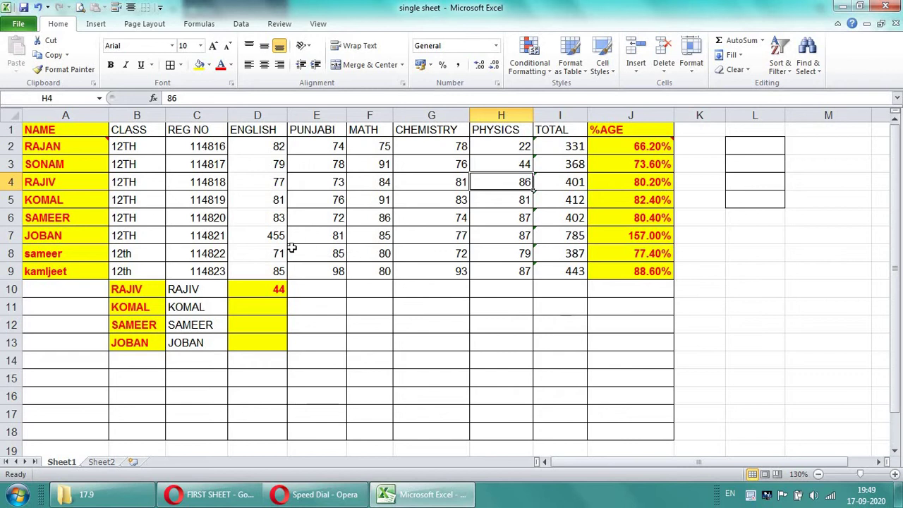
Copy the names A2:A6, then cancel the pending copy
{"action": "left_click_drag", "start_coordinate": [62, 151], "coordinate": [63, 217]}
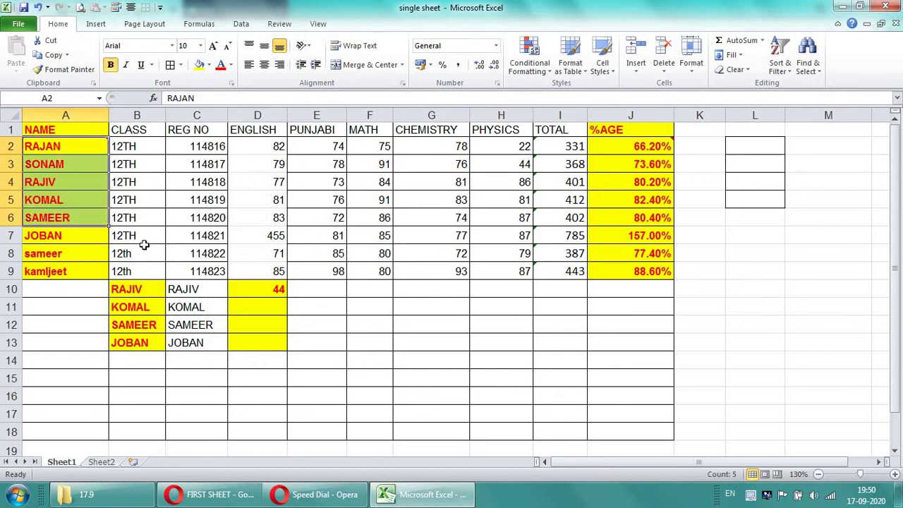
{"action": "key", "text": "ctrl+c"}
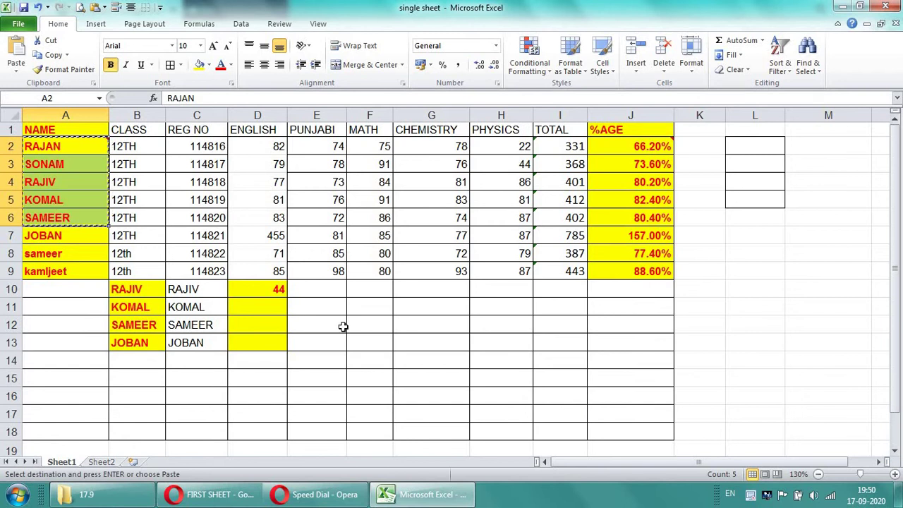
{"action": "left_click", "coordinate": [345, 326]}
{"action": "key", "text": "Escape"}
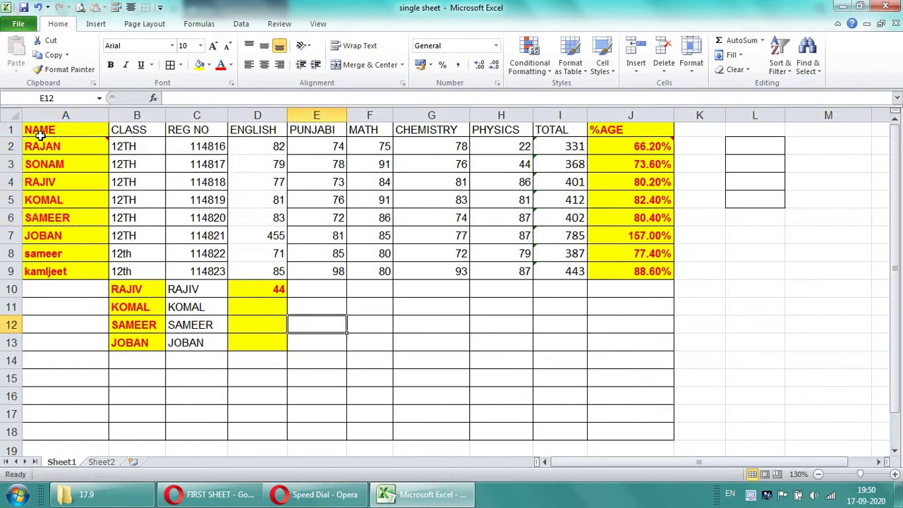
Copy the header row A1:J1 and paste it transposed down from K1
{"action": "left_click_drag", "start_coordinate": [41, 134], "coordinate": [597, 127]}
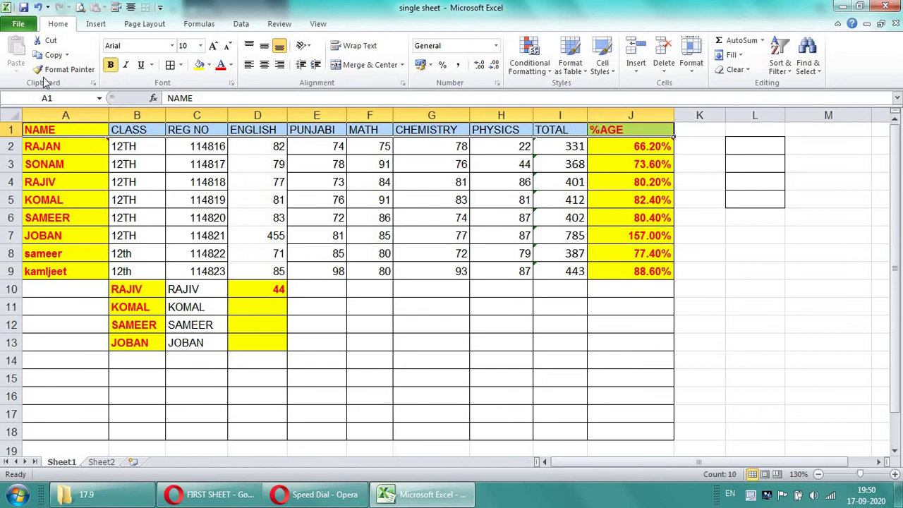
{"action": "left_click", "coordinate": [50, 55]}
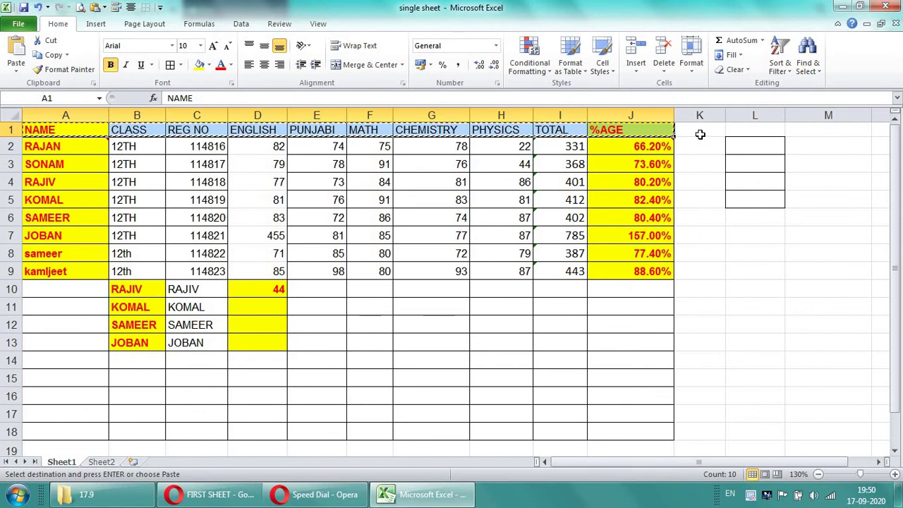
{"action": "left_click", "coordinate": [701, 131]}
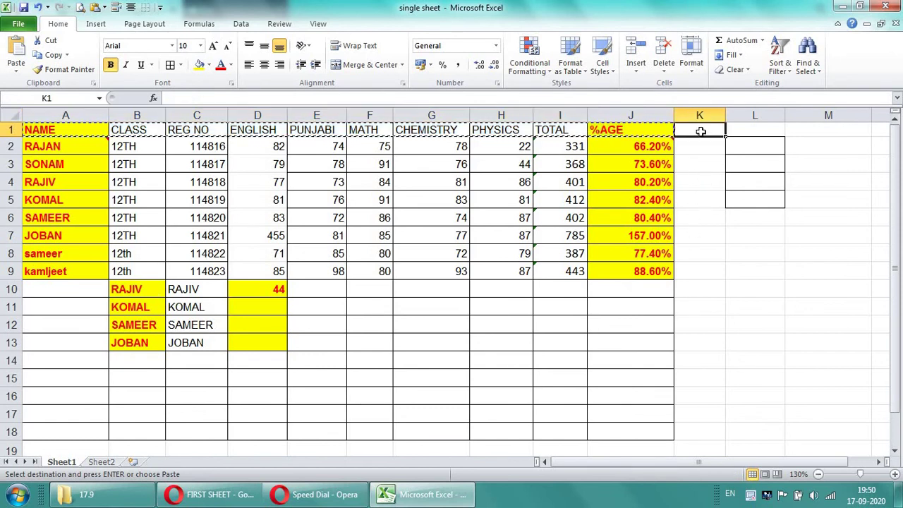
{"action": "left_click", "coordinate": [16, 70]}
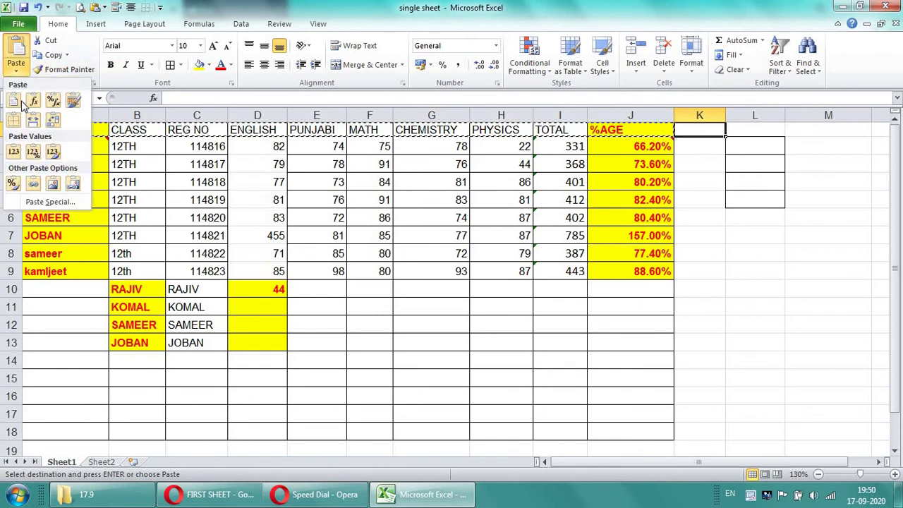
{"action": "left_click", "coordinate": [48, 201]}
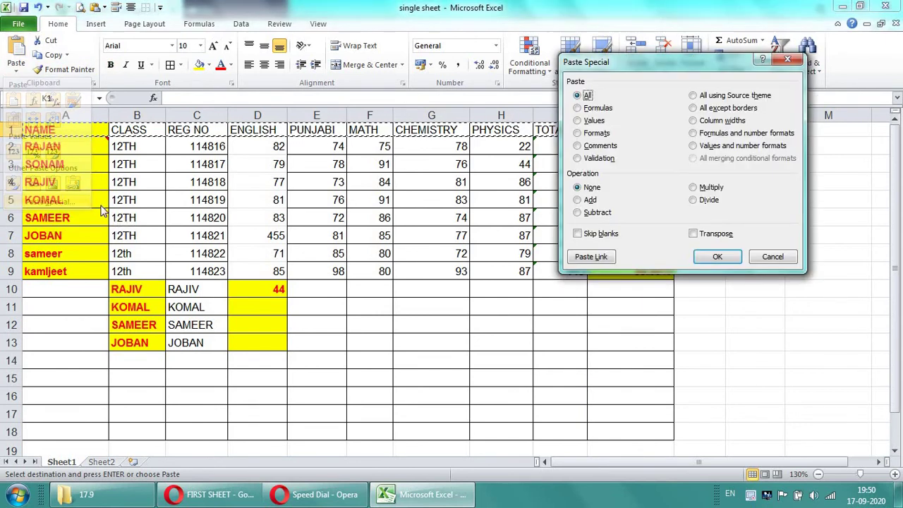
{"action": "left_click", "coordinate": [695, 236]}
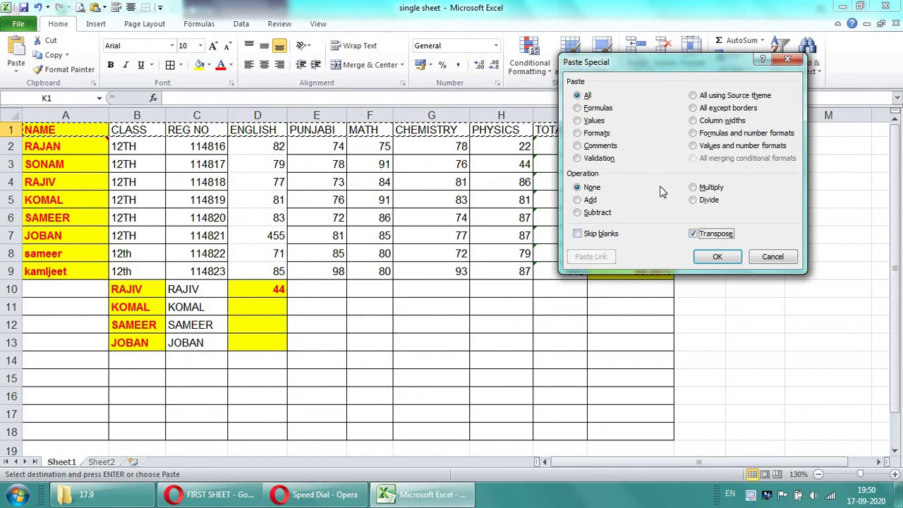
{"action": "left_click", "coordinate": [702, 257]}
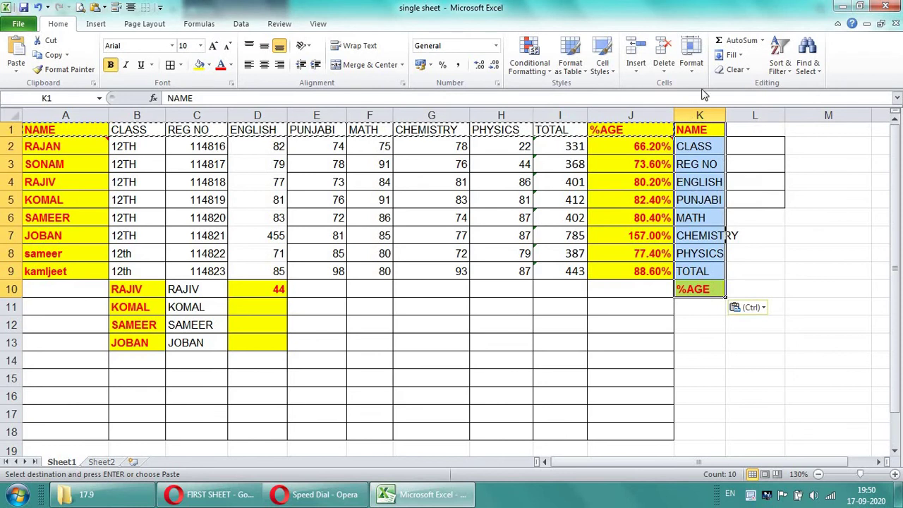
Widen column K to fit CHEMISTRY and review the heading list
{"action": "left_click_drag", "start_coordinate": [722, 115], "coordinate": [749, 115]}
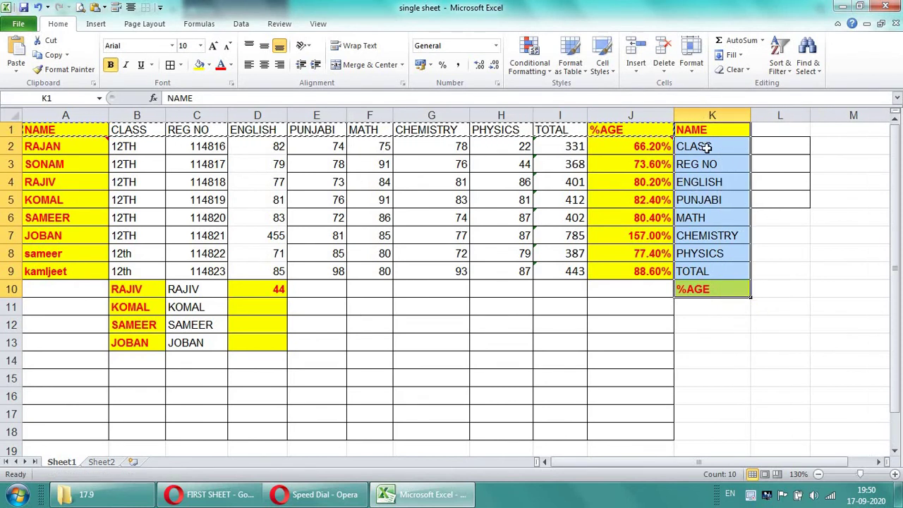
{"action": "left_click", "coordinate": [709, 359]}
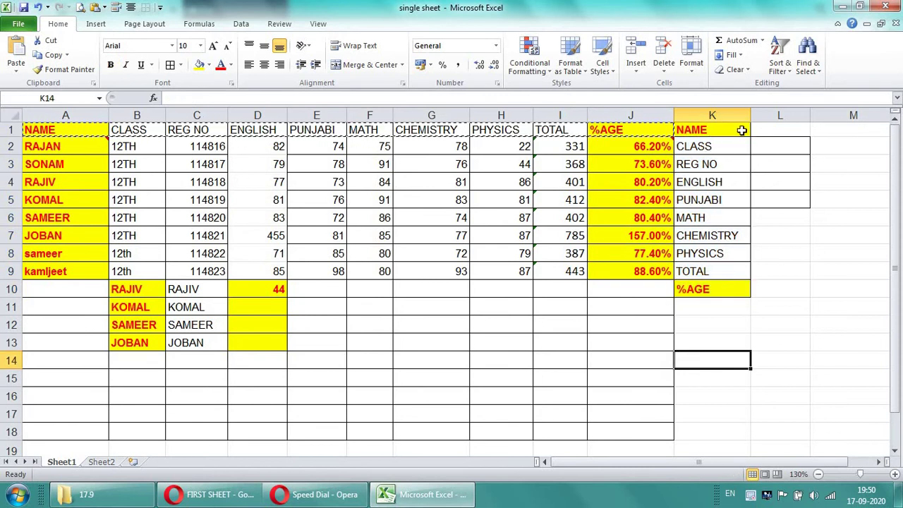
{"action": "left_click_drag", "start_coordinate": [698, 138], "coordinate": [705, 289]}
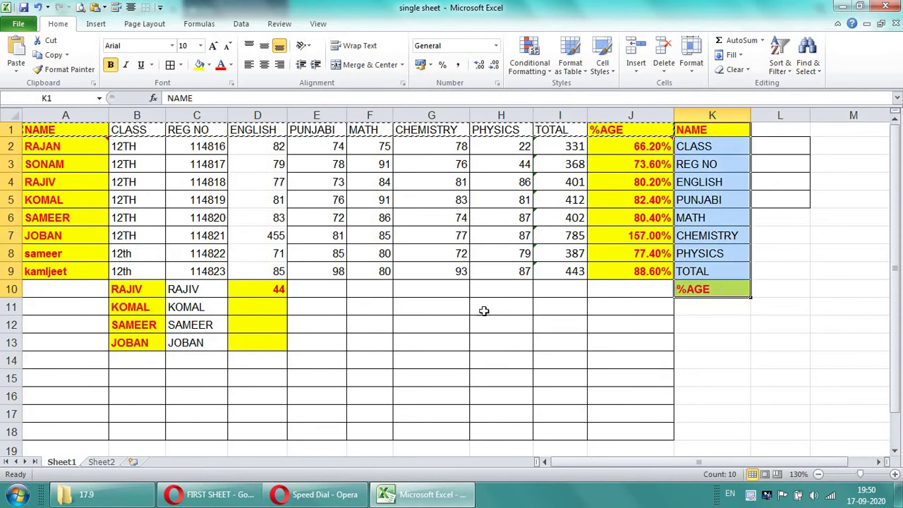
{"action": "left_click", "coordinate": [522, 308]}
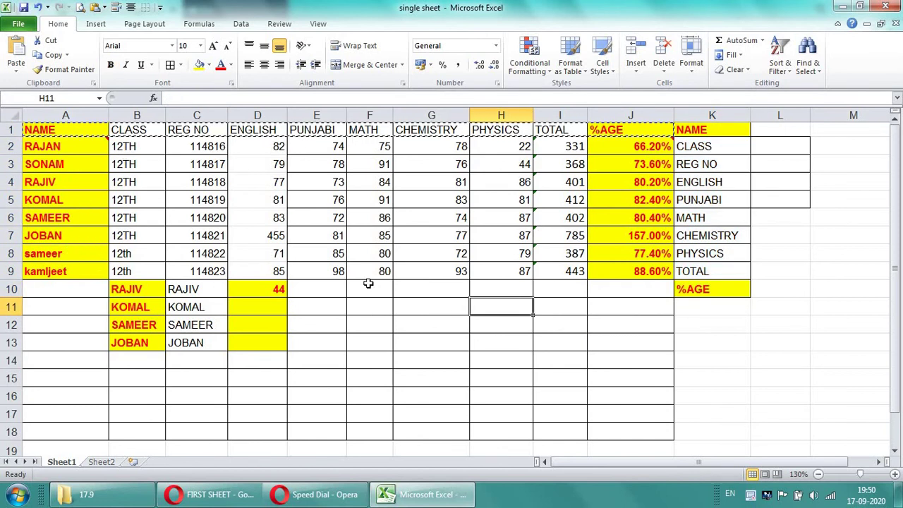
Copy row 9's record A9:H9 and paste it transposed down from J11
{"action": "mouse_move", "coordinate": [63, 270]}
{"action": "left_mouse_down"}
{"action": "mouse_move", "coordinate": [505, 271]}
{"action": "mouse_move", "coordinate": [494, 271]}
{"action": "left_mouse_up"}
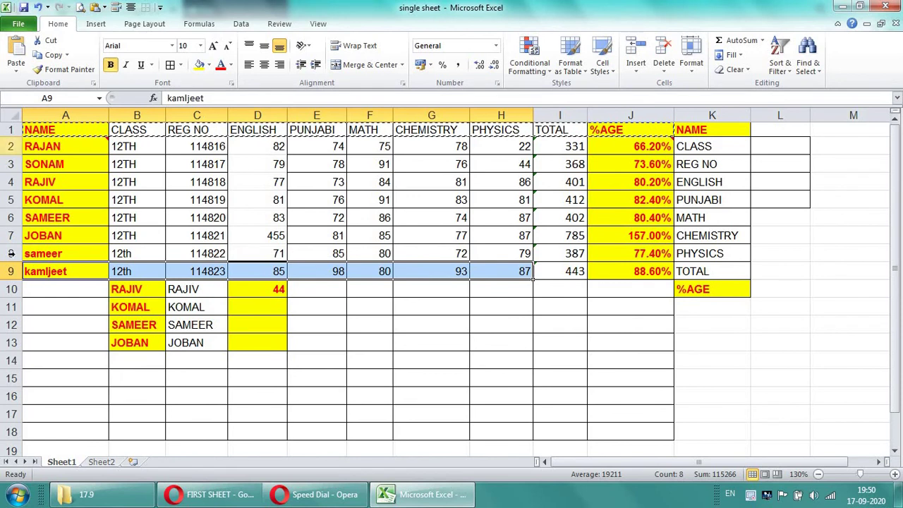
{"action": "left_click", "coordinate": [50, 54]}
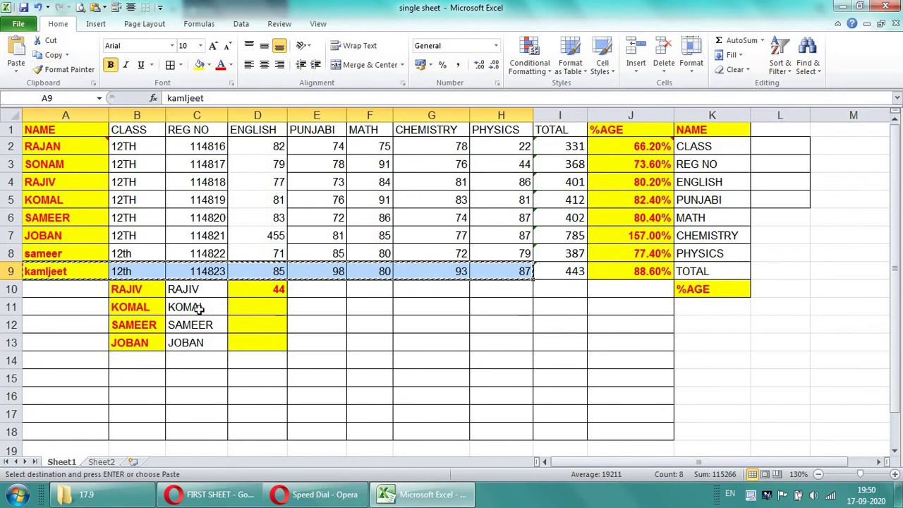
{"action": "left_click", "coordinate": [623, 311]}
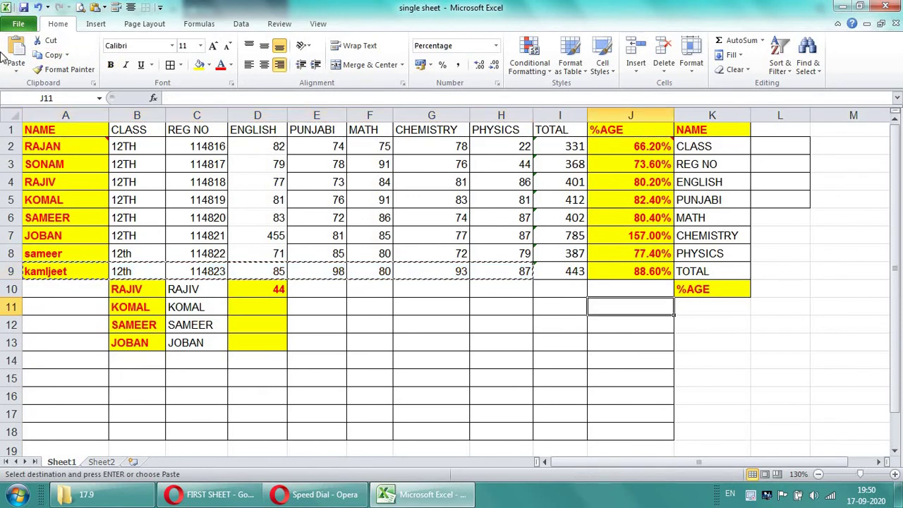
{"action": "left_click", "coordinate": [14, 71]}
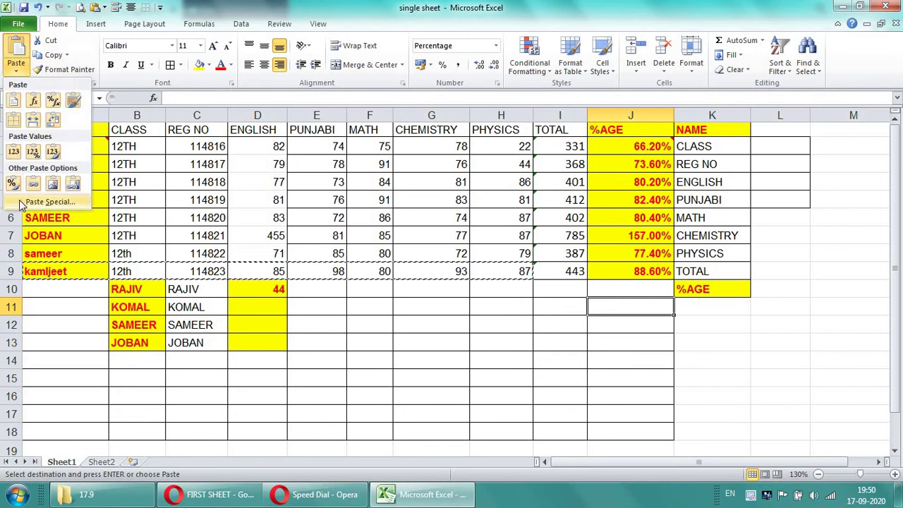
{"action": "left_click", "coordinate": [21, 202]}
{"action": "left_click", "coordinate": [697, 237]}
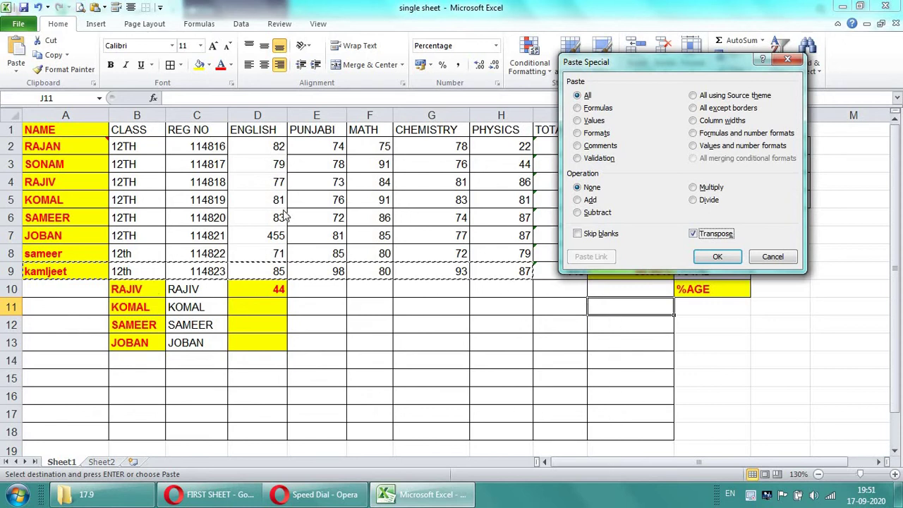
{"action": "left_click", "coordinate": [710, 257]}
{"action": "scroll", "coordinate": [521, 348], "scroll_direction": "down", "scroll_amount": 3}
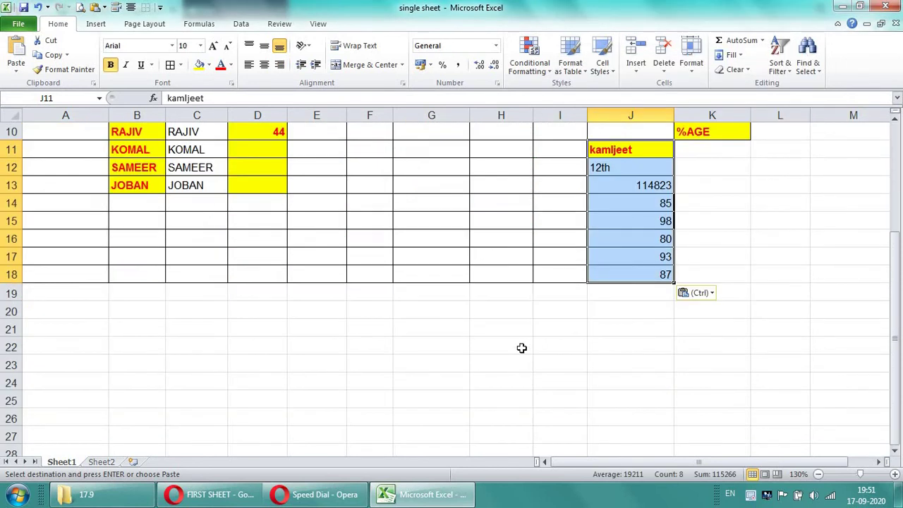
{"action": "scroll", "coordinate": [521, 347], "scroll_direction": "up", "scroll_amount": 3}
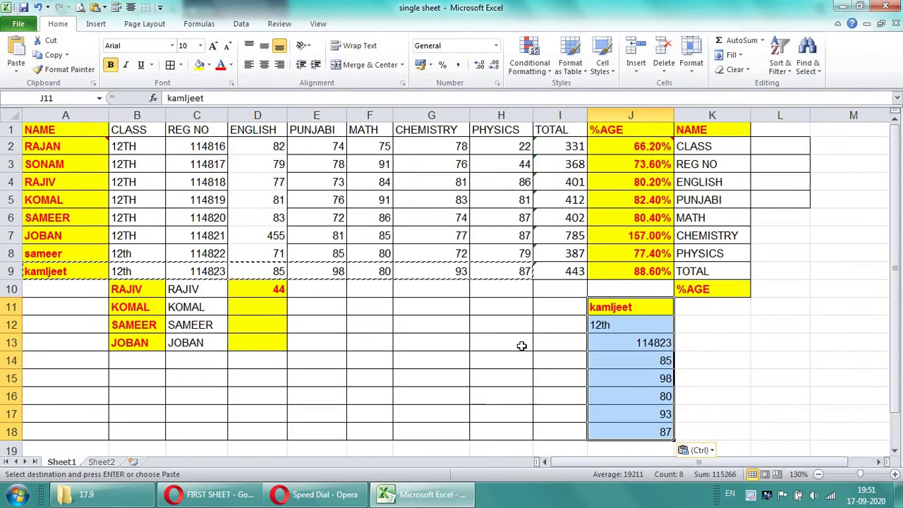
{"action": "left_click", "coordinate": [460, 325]}
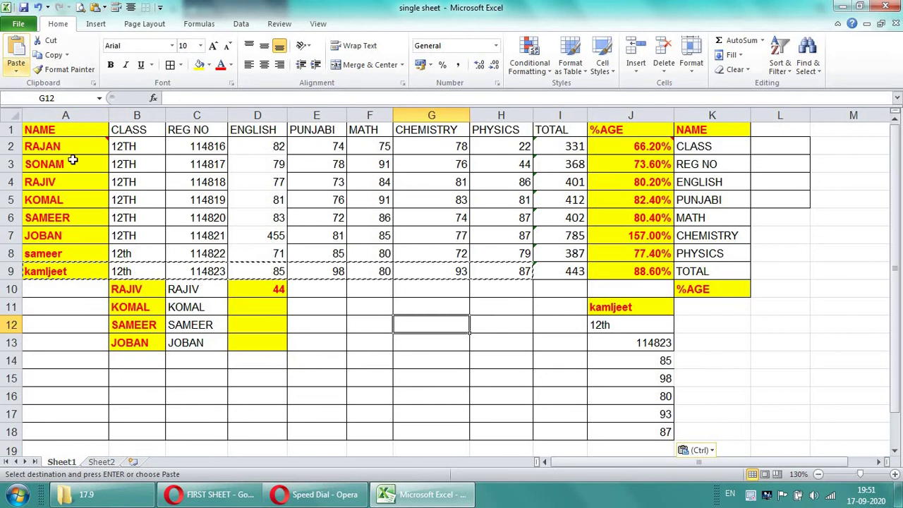
Copy the names A3:A6, then start and cancel a Paste Special at G11
{"action": "left_click", "coordinate": [18, 70]}
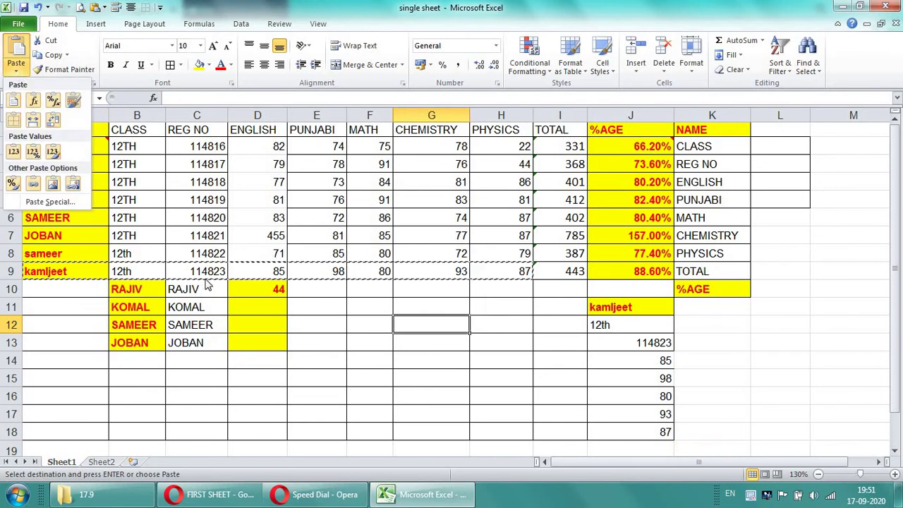
{"action": "key", "text": "Escape"}
{"action": "left_click_drag", "start_coordinate": [42, 163], "coordinate": [42, 218]}
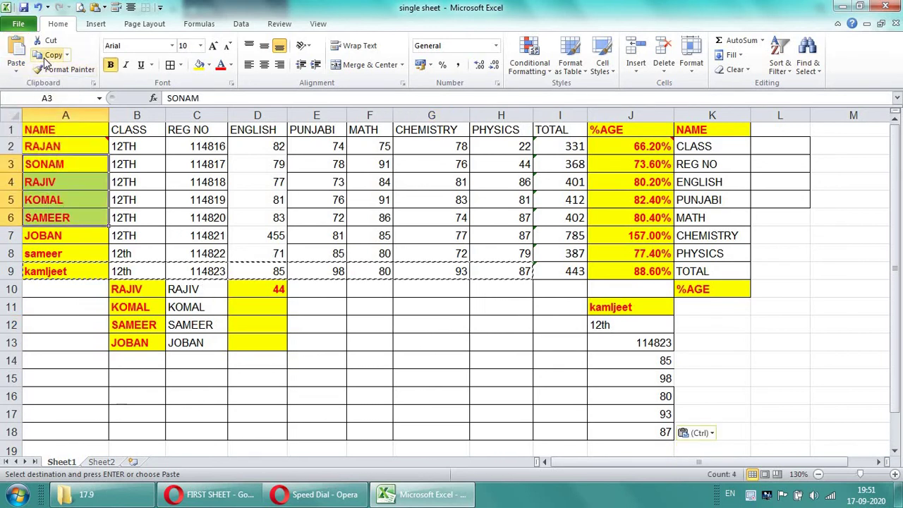
{"action": "left_click", "coordinate": [49, 55]}
{"action": "left_click", "coordinate": [429, 309]}
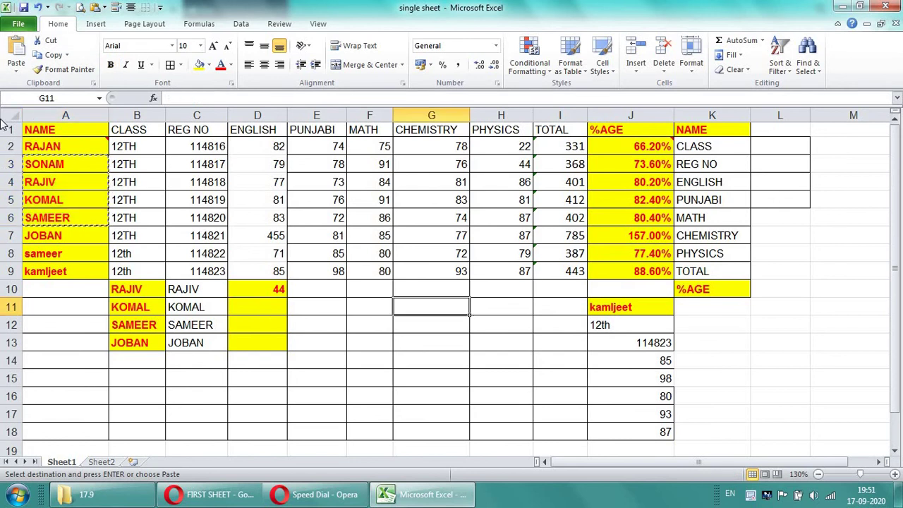
{"action": "left_click", "coordinate": [12, 70]}
{"action": "left_click", "coordinate": [32, 203]}
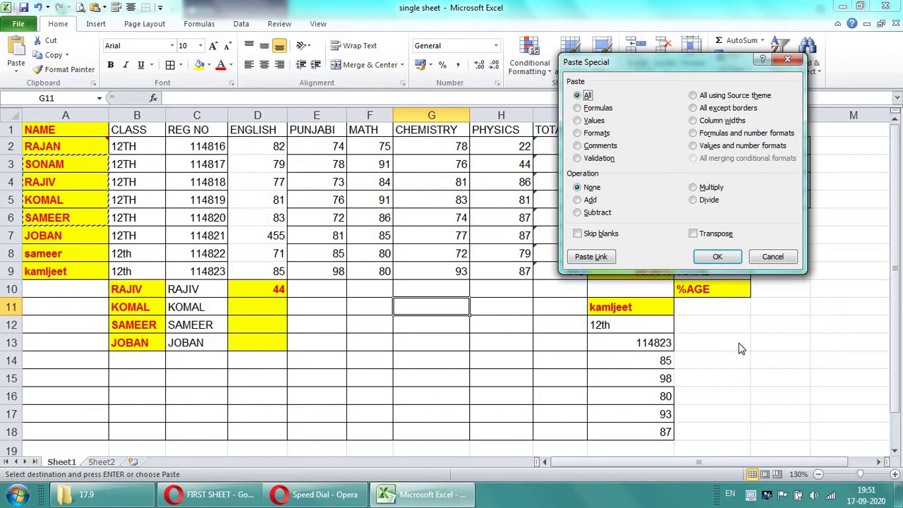
{"action": "left_click", "coordinate": [771, 257]}
Paste the names into L13:L16 using All except borders
{"action": "left_click", "coordinate": [779, 342]}
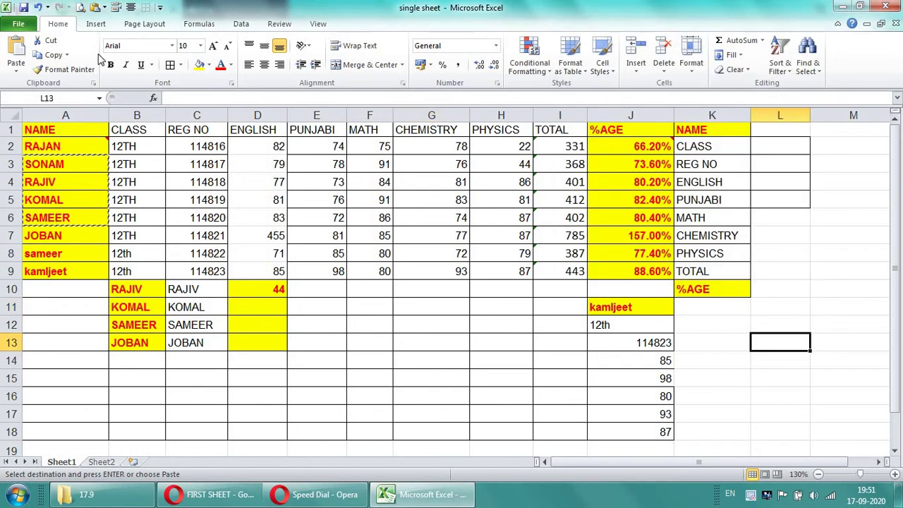
{"action": "left_click", "coordinate": [16, 65]}
{"action": "left_click", "coordinate": [49, 201]}
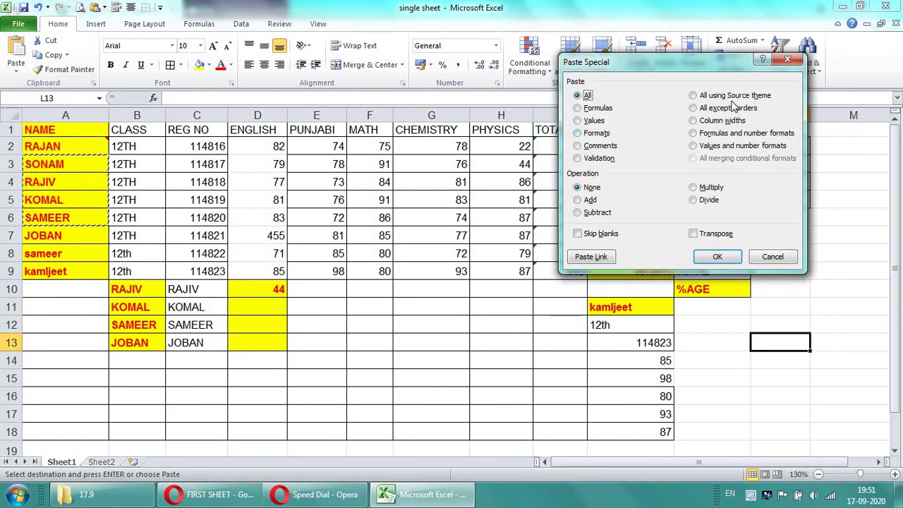
{"action": "left_click", "coordinate": [695, 113]}
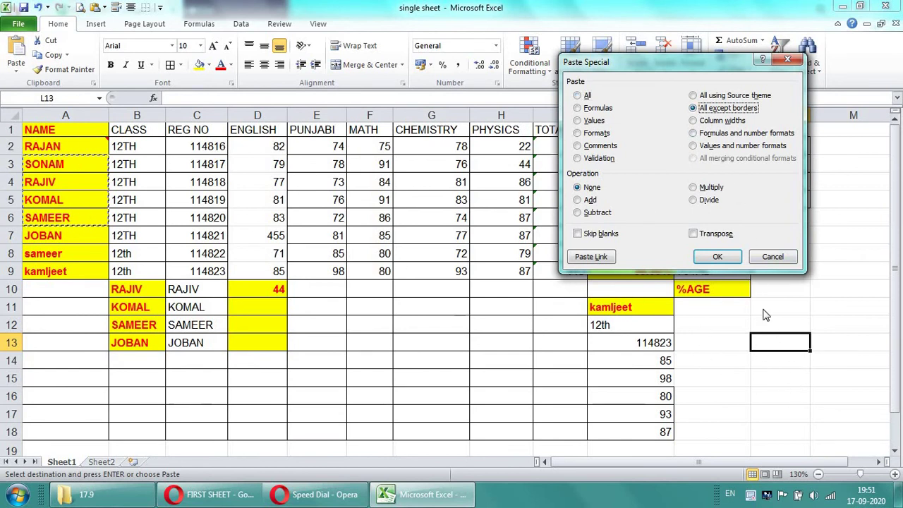
{"action": "left_click", "coordinate": [721, 257]}
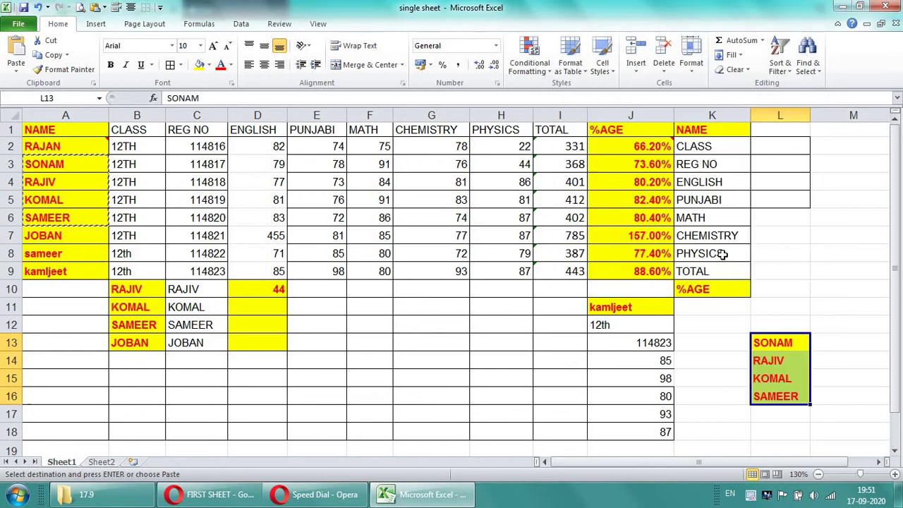
Check the pasted name in L14 and narrow column B to about half width
{"action": "left_click", "coordinate": [741, 356]}
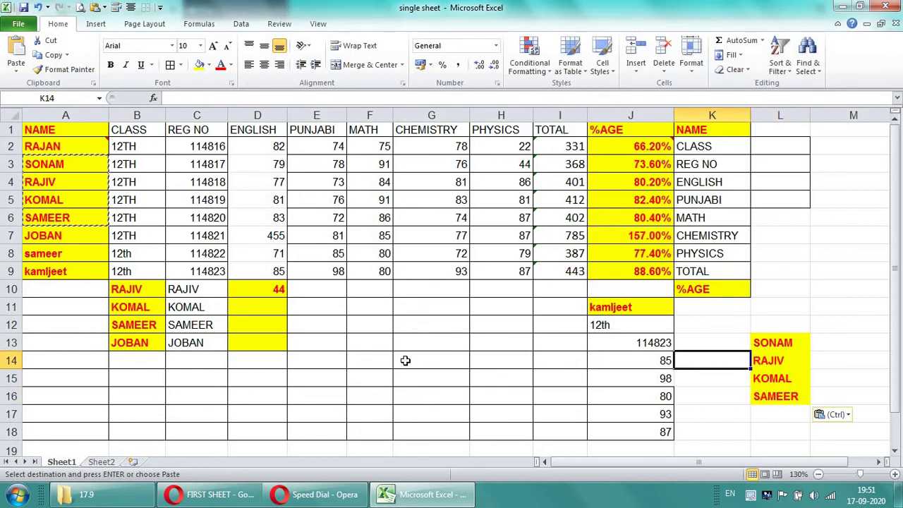
{"action": "left_click", "coordinate": [773, 361]}
{"action": "left_click", "coordinate": [406, 376]}
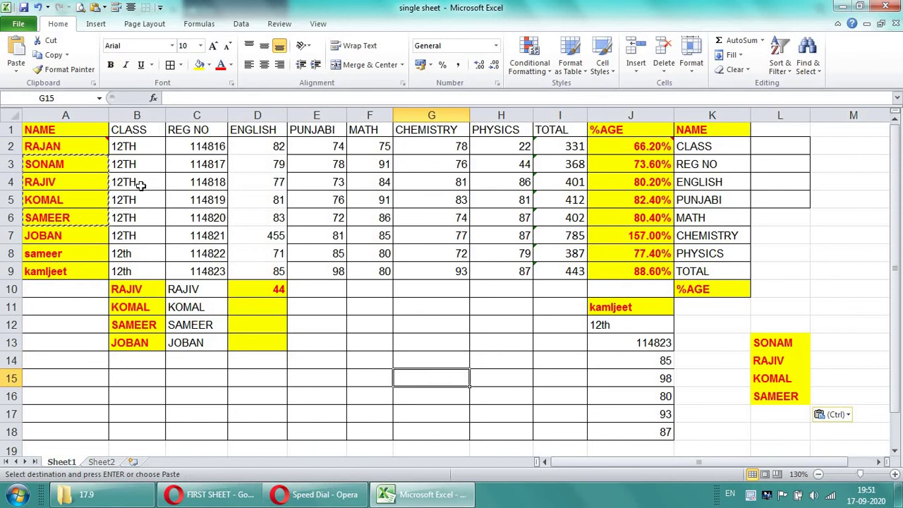
{"action": "left_click_drag", "start_coordinate": [165, 115], "coordinate": [138, 115]}
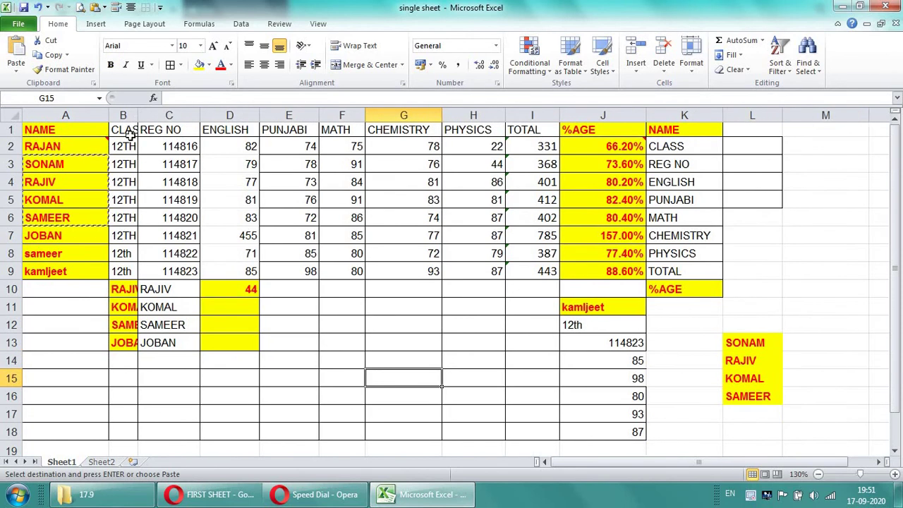
Copy B2 and paste only column widths onto F1:K1 to match column B
{"action": "left_click", "coordinate": [120, 151]}
{"action": "left_click", "coordinate": [50, 55]}
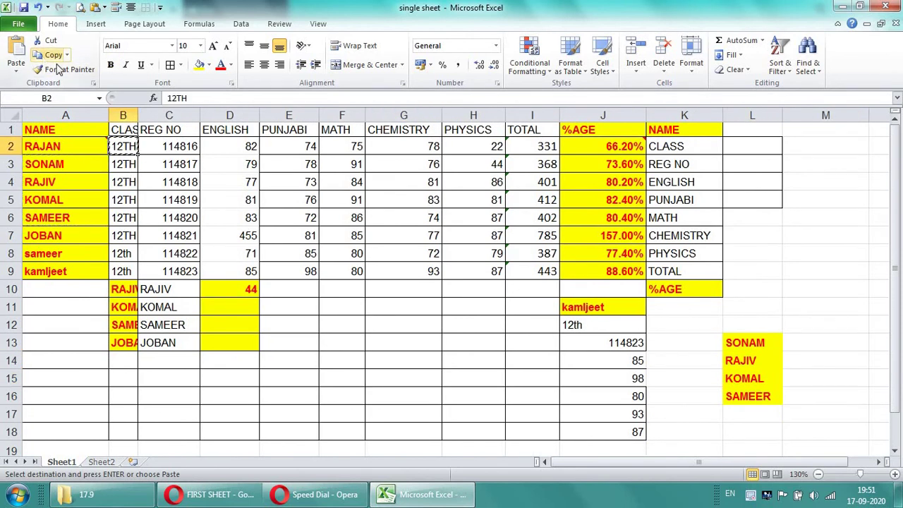
{"action": "left_click_drag", "start_coordinate": [342, 130], "coordinate": [666, 130]}
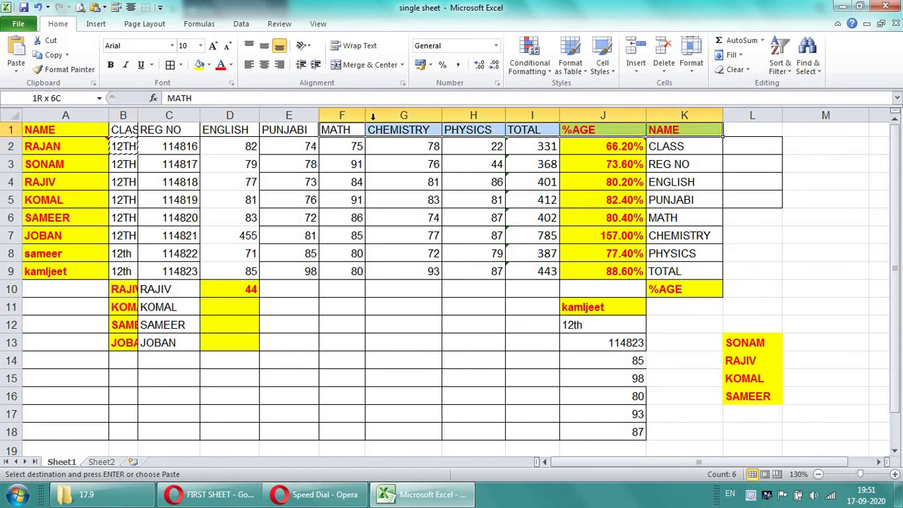
{"action": "left_click", "coordinate": [16, 72]}
{"action": "left_click", "coordinate": [42, 200]}
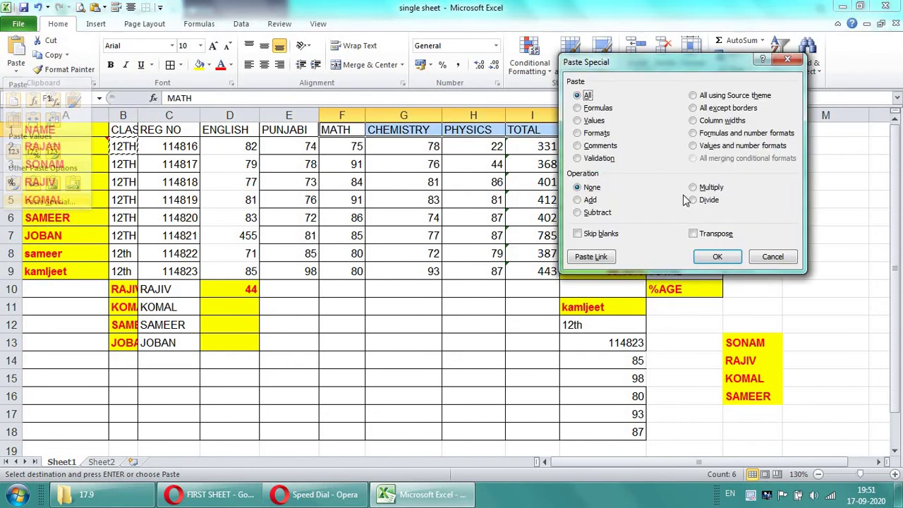
{"action": "left_click", "coordinate": [722, 121]}
{"action": "left_click", "coordinate": [712, 257]}
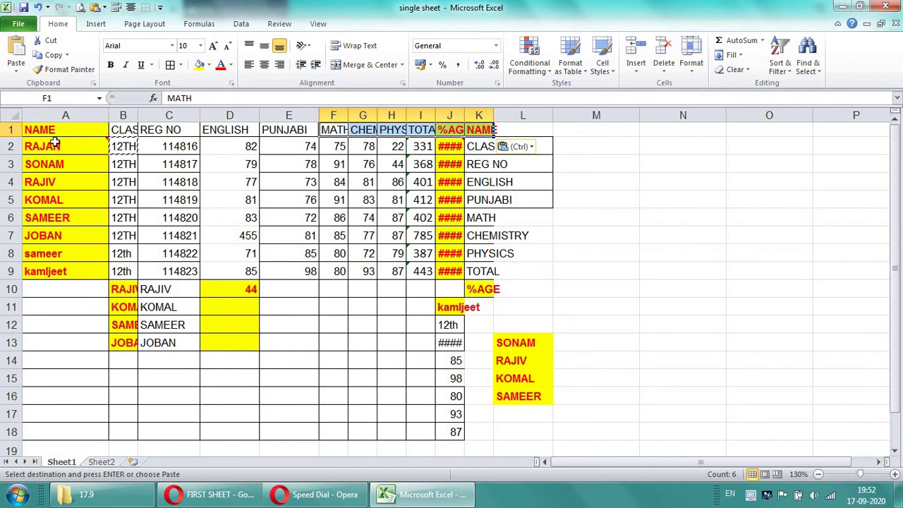
Copy A1 and paste only column widths onto B1:K1 to match column A
{"action": "left_click", "coordinate": [36, 129]}
{"action": "left_click", "coordinate": [49, 54]}
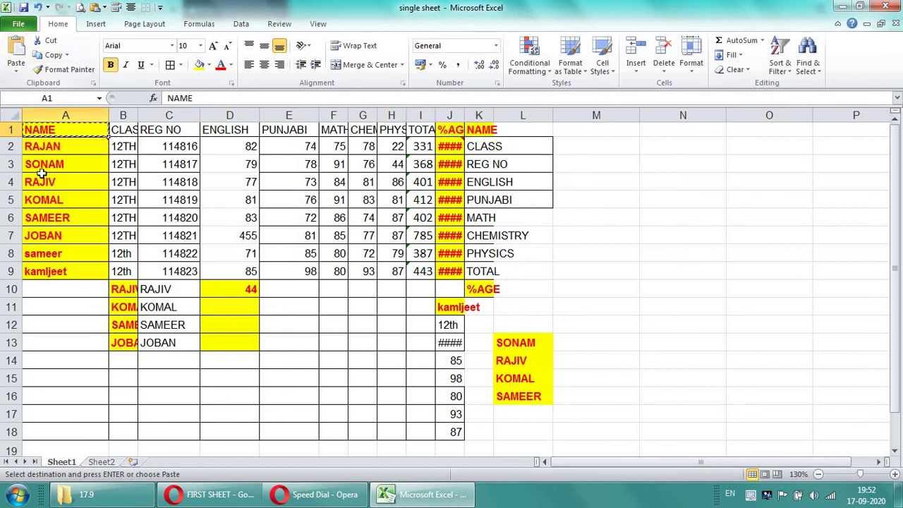
{"action": "left_click_drag", "start_coordinate": [114, 129], "coordinate": [521, 130]}
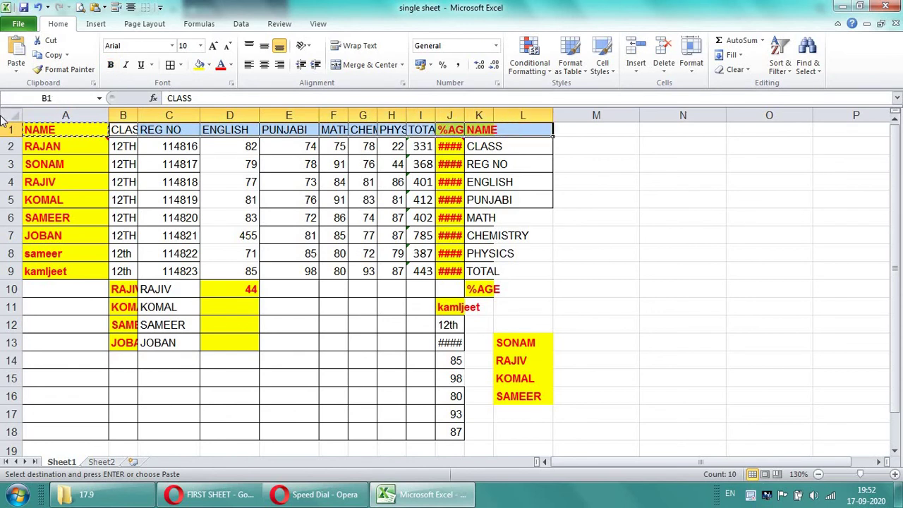
{"action": "left_click", "coordinate": [16, 68]}
{"action": "left_click", "coordinate": [36, 202]}
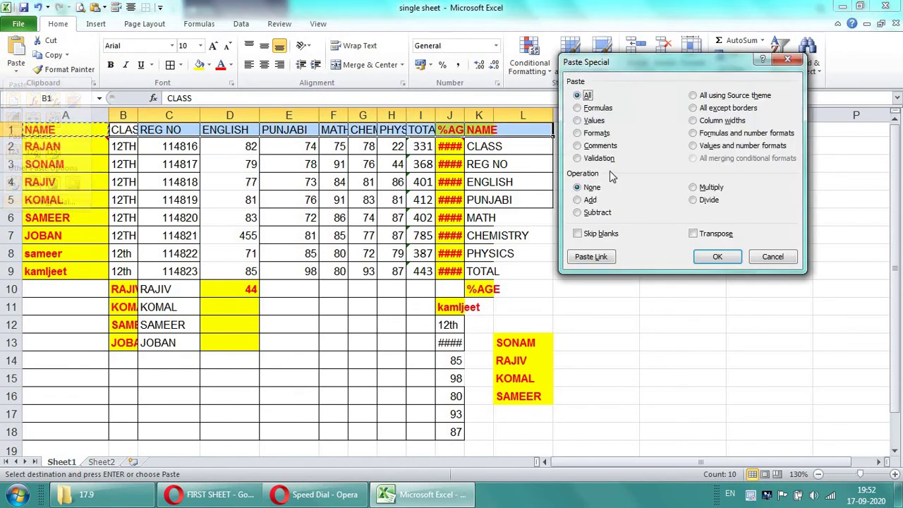
{"action": "left_click", "coordinate": [721, 121]}
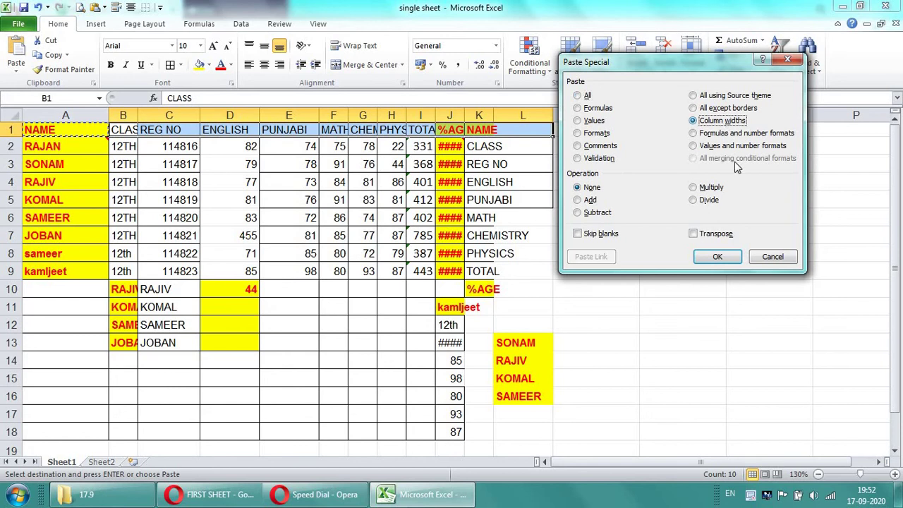
{"action": "left_click", "coordinate": [719, 258]}
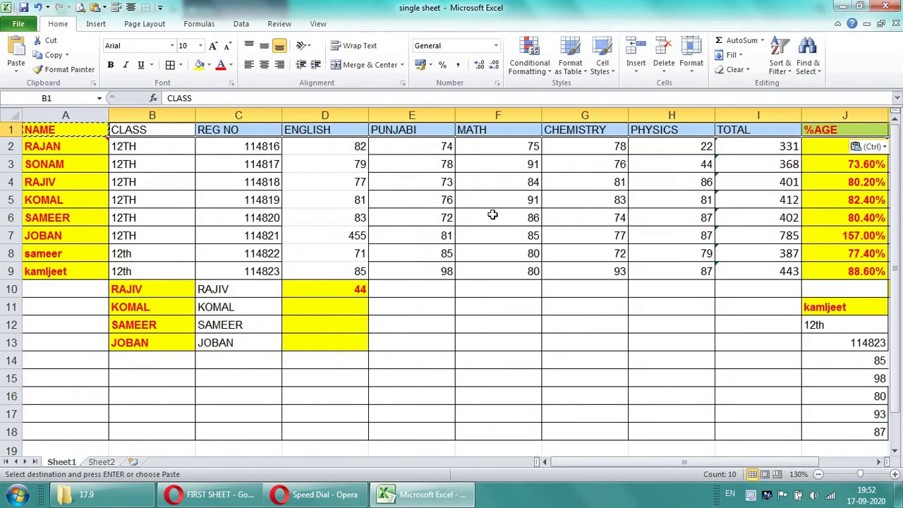
Narrow the selected columns B through K together to one equal width
{"action": "left_click_drag", "start_coordinate": [152, 114], "coordinate": [585, 115]}
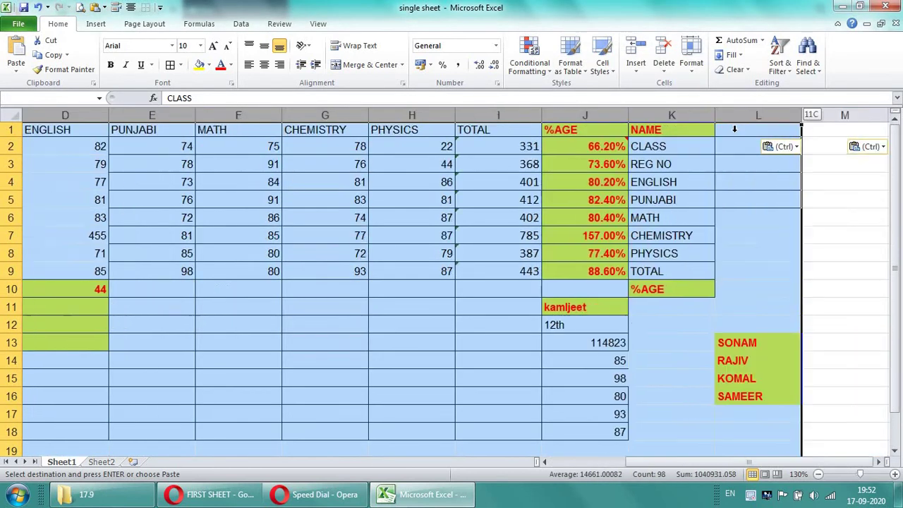
{"action": "left_click_drag", "start_coordinate": [900, 144], "coordinate": [672, 129]}
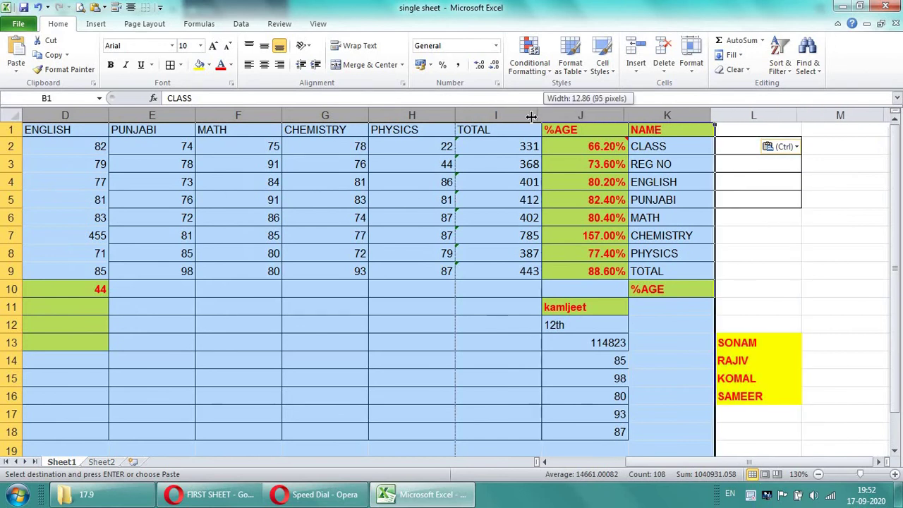
{"action": "left_click_drag", "start_coordinate": [543, 114], "coordinate": [526, 114]}
{"action": "left_click_drag", "start_coordinate": [447, 114], "coordinate": [315, 114]}
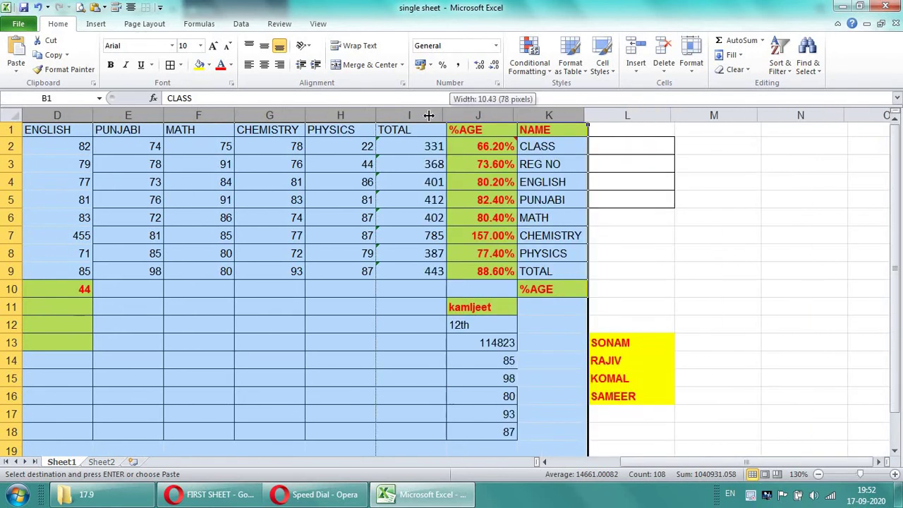
{"action": "left_click_drag", "start_coordinate": [703, 467], "coordinate": [581, 465]}
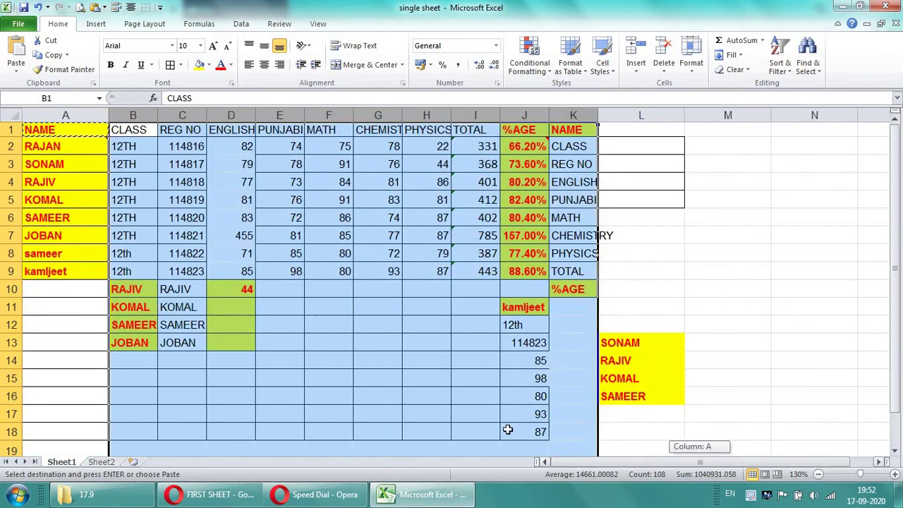
{"action": "left_click", "coordinate": [230, 271]}
Copy the MATH marks F2:F9
{"action": "left_click", "coordinate": [22, 72]}
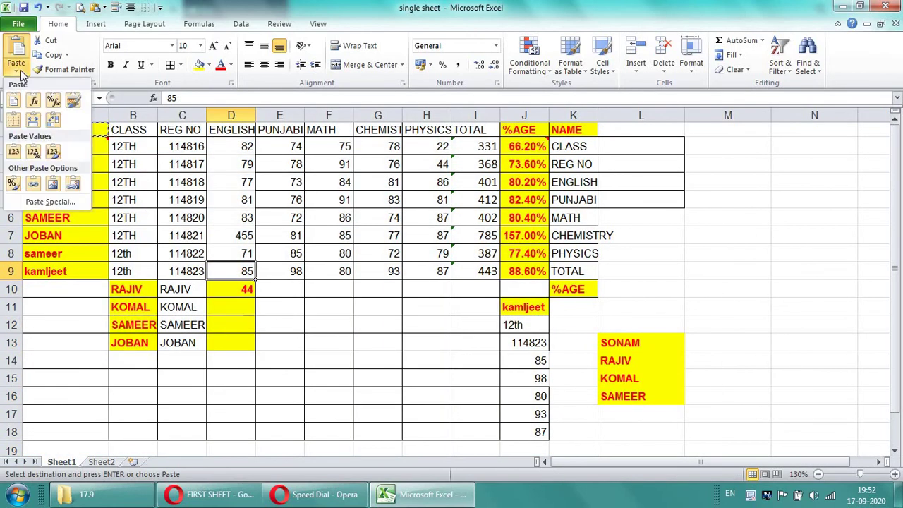
{"action": "left_click", "coordinate": [44, 169]}
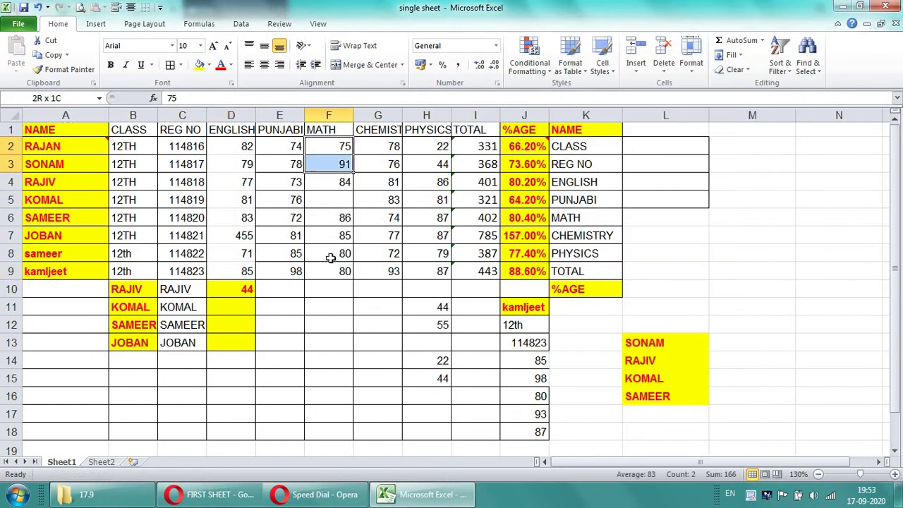
{"action": "left_click_drag", "start_coordinate": [328, 146], "coordinate": [332, 277]}
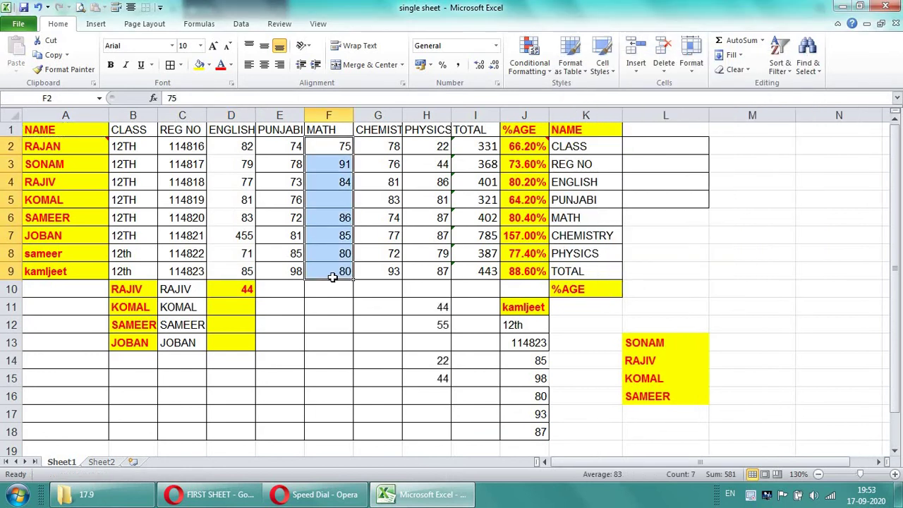
{"action": "left_click", "coordinate": [344, 330]}
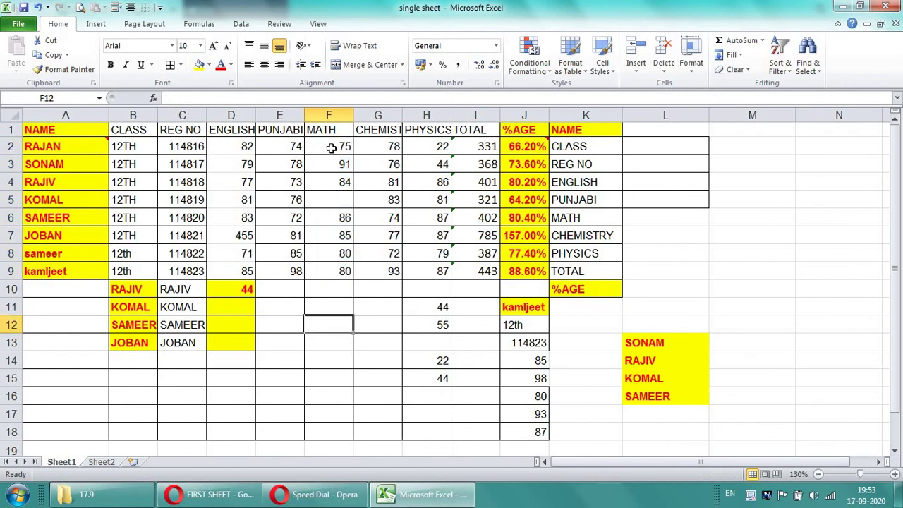
{"action": "left_click_drag", "start_coordinate": [331, 147], "coordinate": [337, 262]}
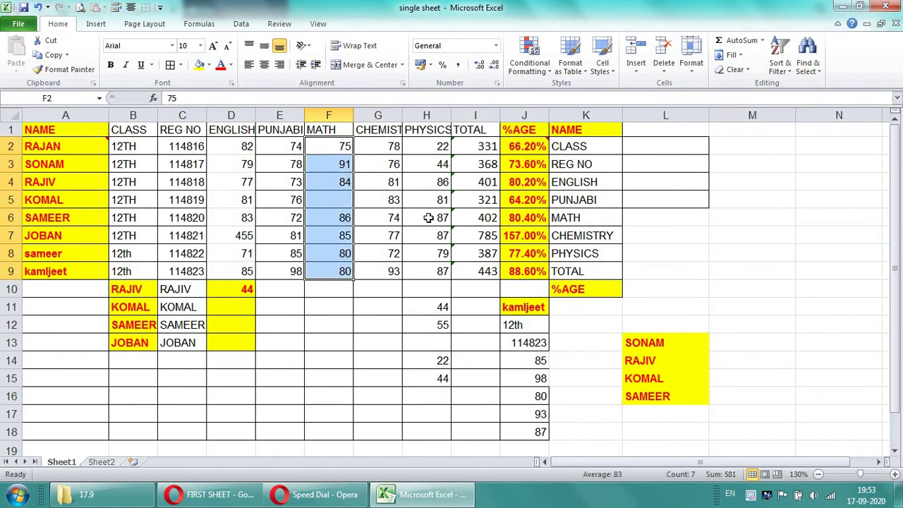
{"action": "key", "text": "ctrl+c"}
Paste the marks plainly at G2 over CHEMISTRY, then undo that paste
{"action": "left_click", "coordinate": [381, 147]}
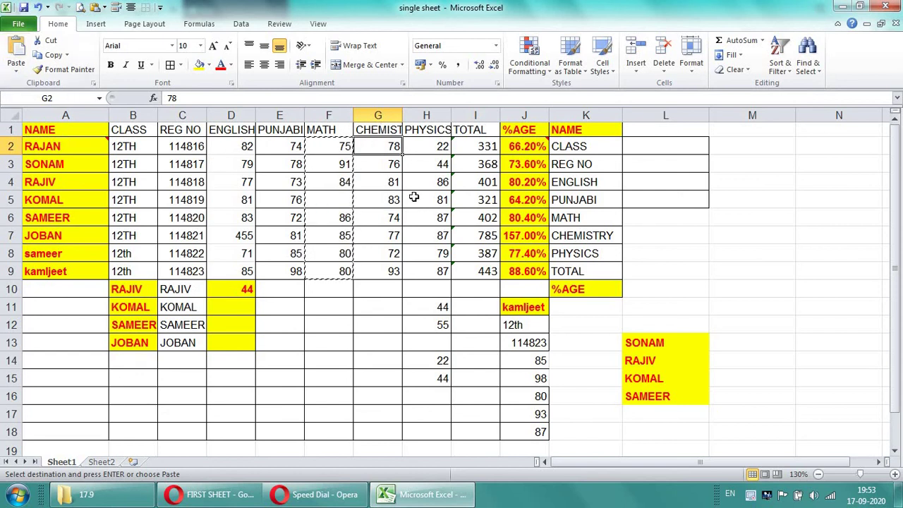
{"action": "left_click", "coordinate": [14, 51]}
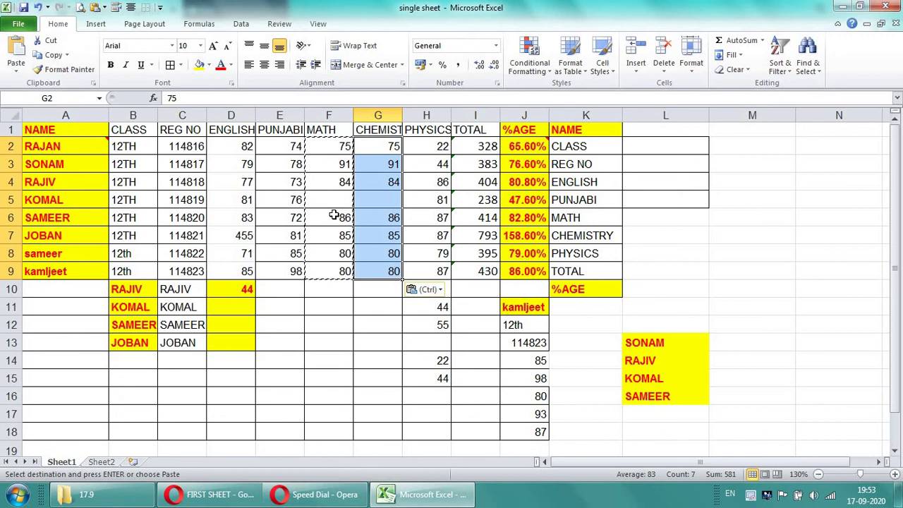
{"action": "key", "text": "ctrl+z"}
Paste the MATH marks onto the CHEMISTRY column with Skip blanks, confirming G5 keeps 83
{"action": "left_click", "coordinate": [12, 72]}
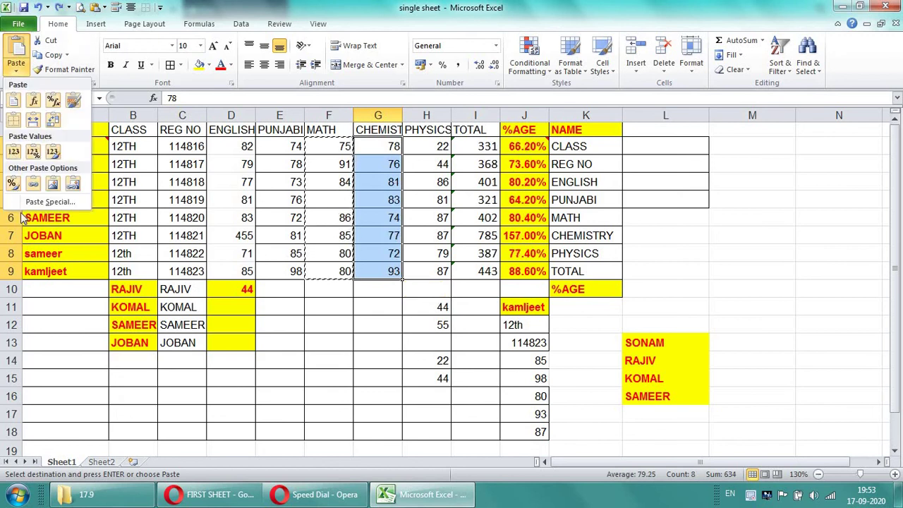
{"action": "left_click", "coordinate": [28, 206]}
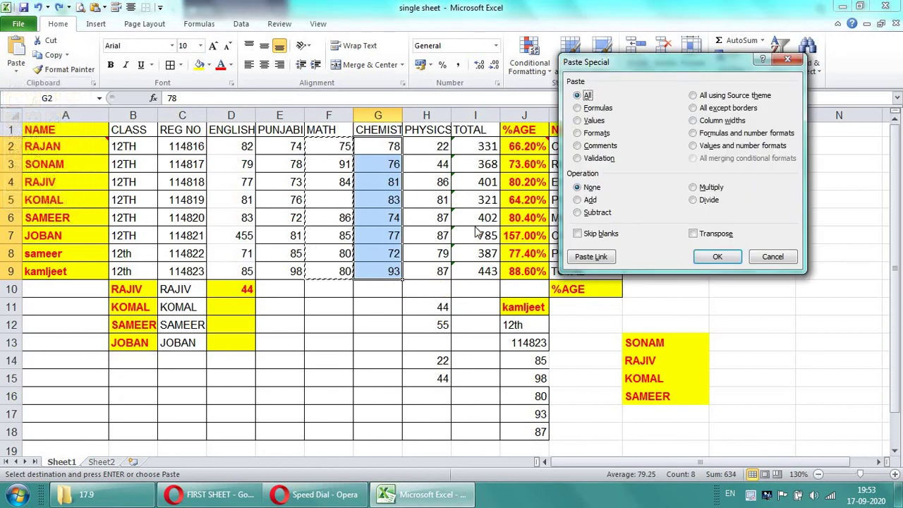
{"action": "left_click", "coordinate": [584, 237]}
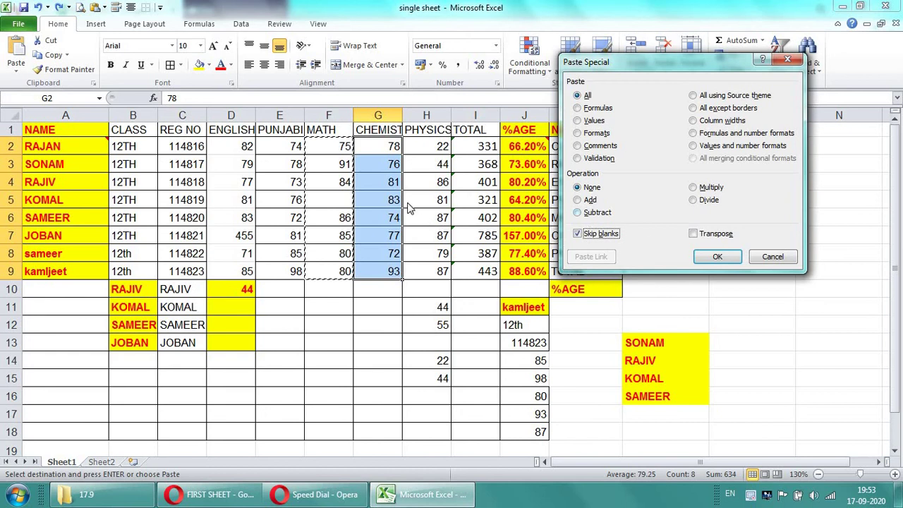
{"action": "left_click", "coordinate": [701, 257]}
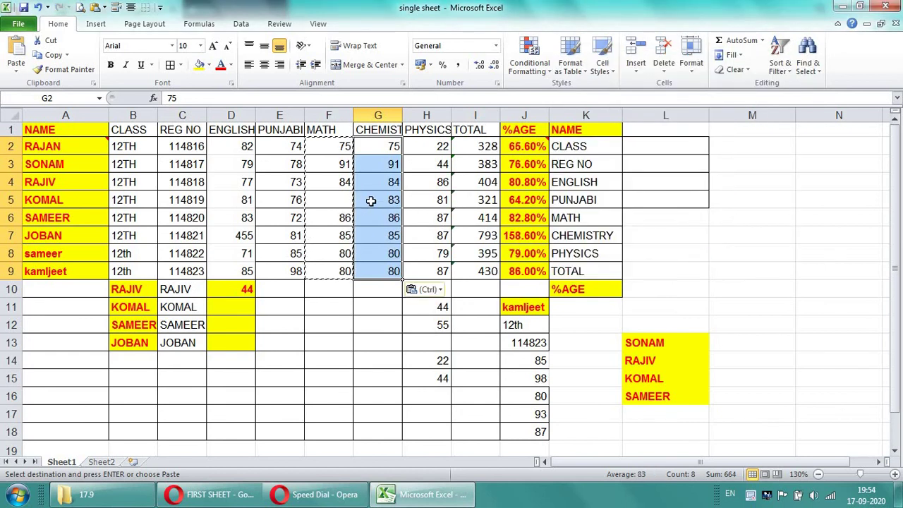
{"action": "left_click", "coordinate": [369, 200]}
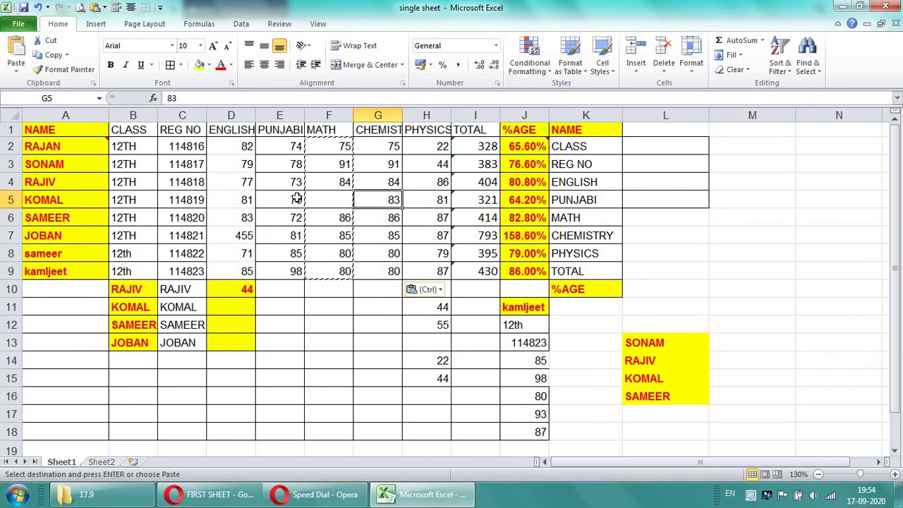
Paste the MATH marks F2:F9 into PUNJABI from E2 with Skip blanks, keeping E5's 76
{"action": "left_click_drag", "start_coordinate": [328, 141], "coordinate": [326, 268]}
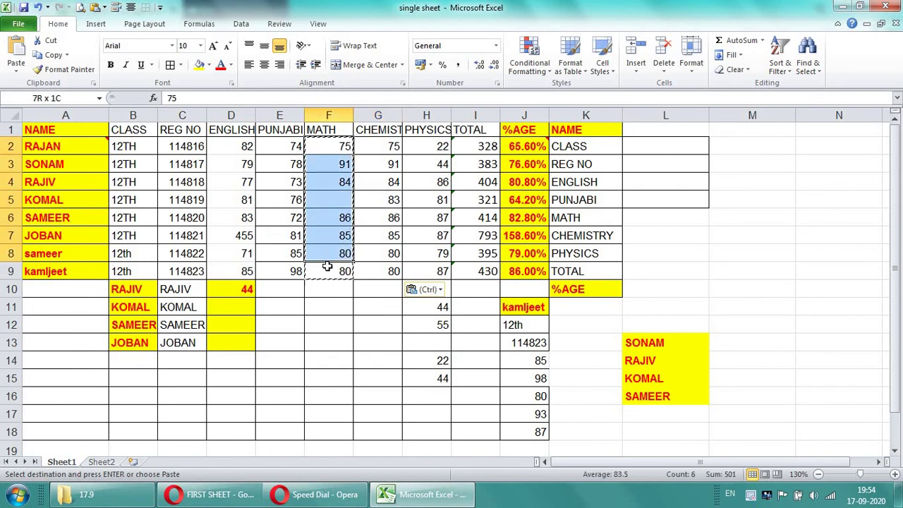
{"action": "left_click", "coordinate": [277, 148]}
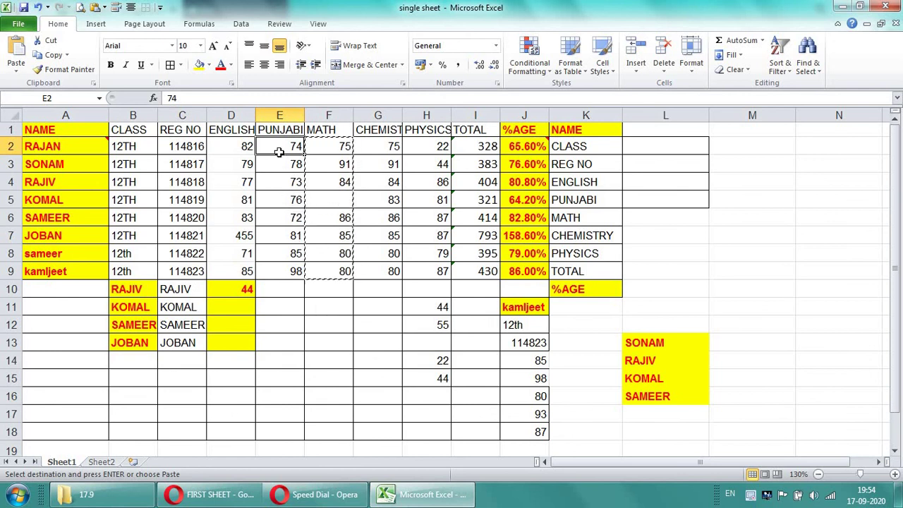
{"action": "left_click", "coordinate": [16, 71]}
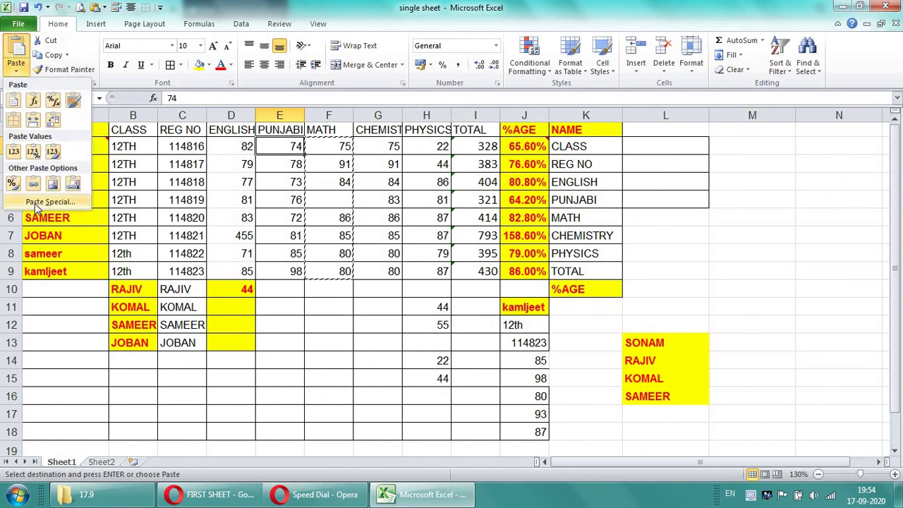
{"action": "left_click", "coordinate": [43, 200]}
{"action": "left_click", "coordinate": [584, 234]}
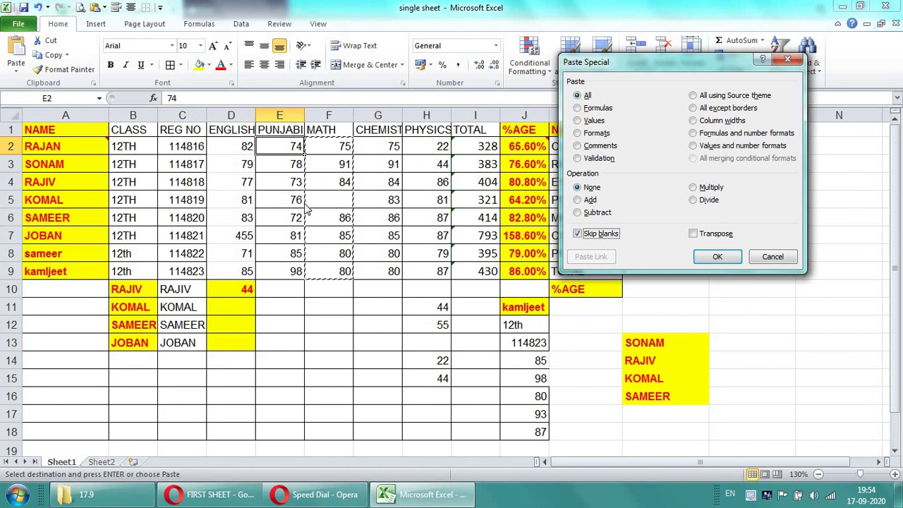
{"action": "left_click", "coordinate": [715, 258]}
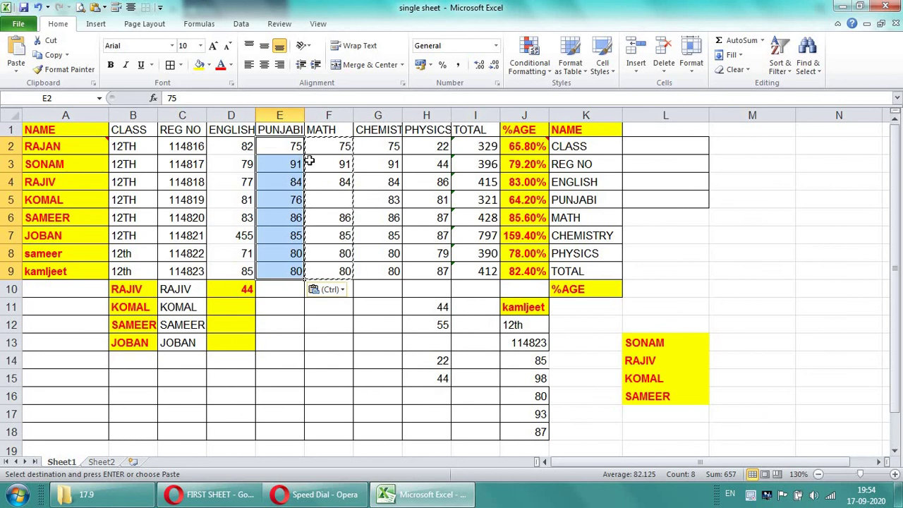
End copy mode and inspect the updated SUM total formula in I7
{"action": "left_click", "coordinate": [311, 236]}
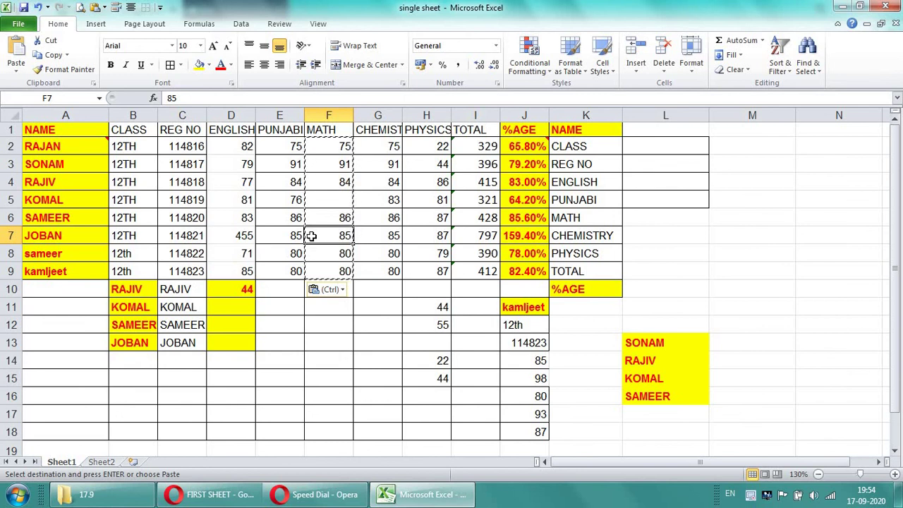
{"action": "key", "text": "Escape"}
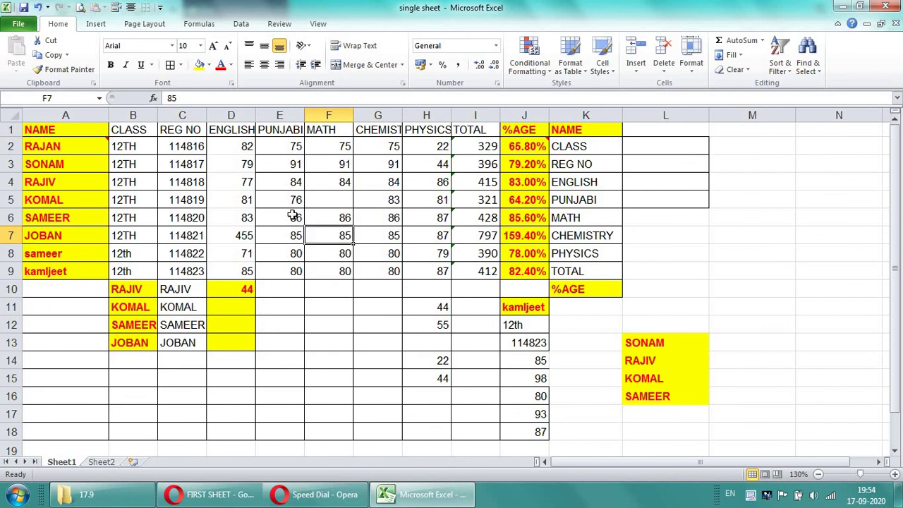
{"action": "left_click", "coordinate": [386, 266]}
{"action": "left_click", "coordinate": [451, 235]}
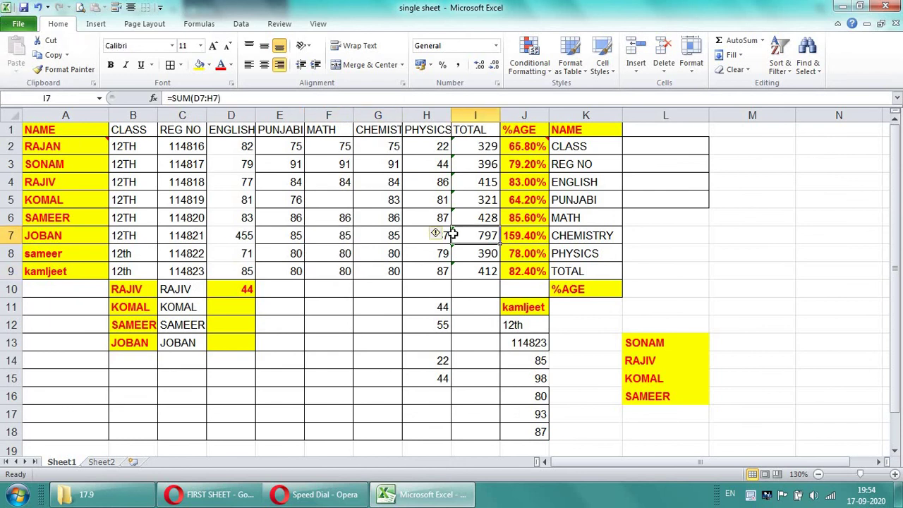